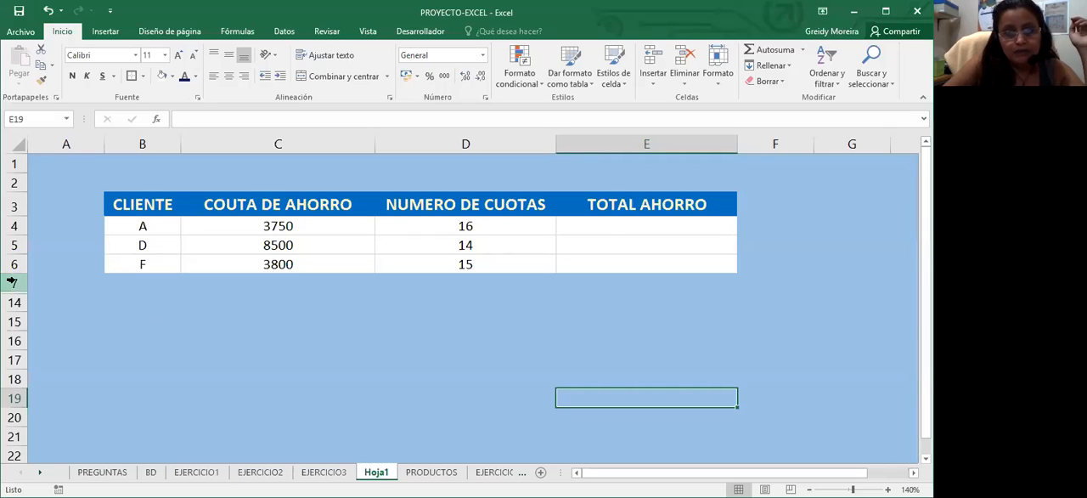
Unhide the rows between row 7 and row 14
drag(10, 283, 10, 321)
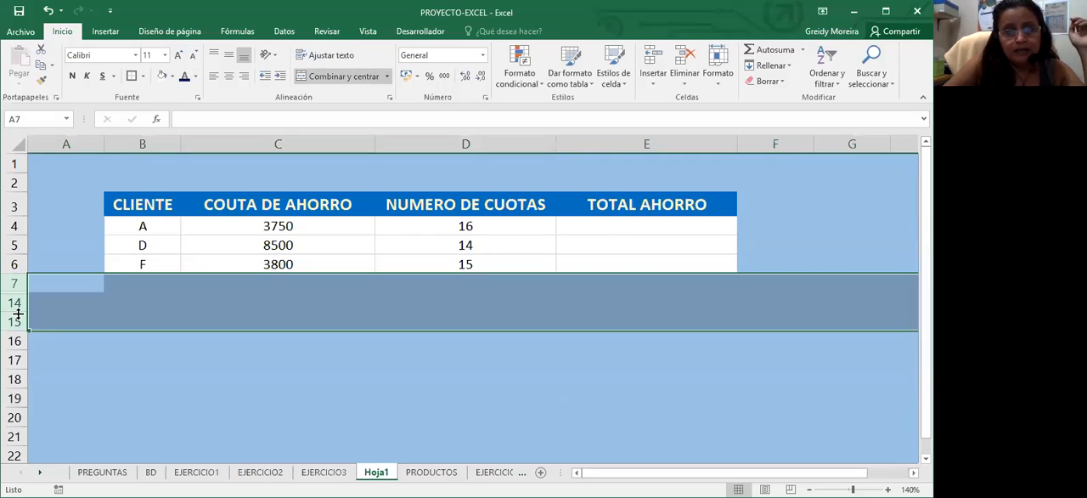
right_click(61, 295)
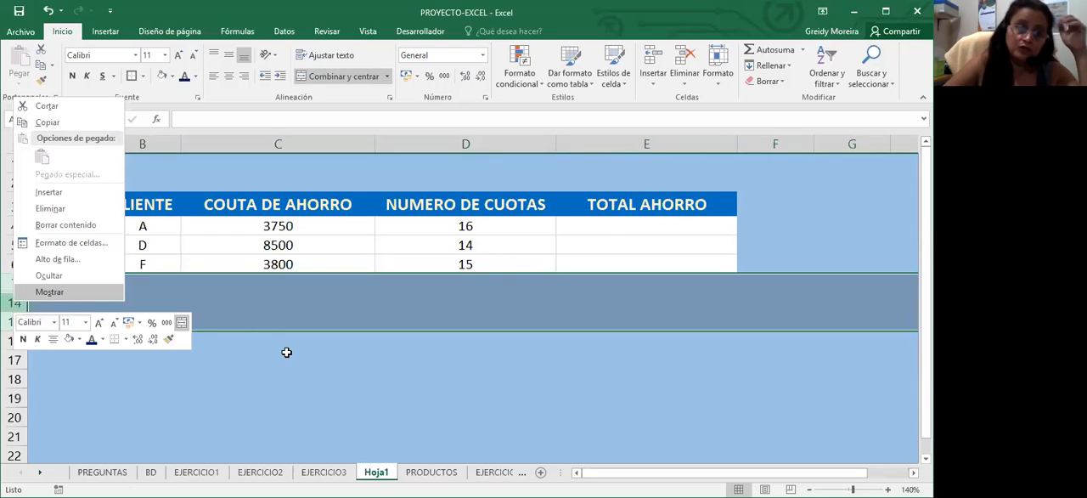
click(252, 342)
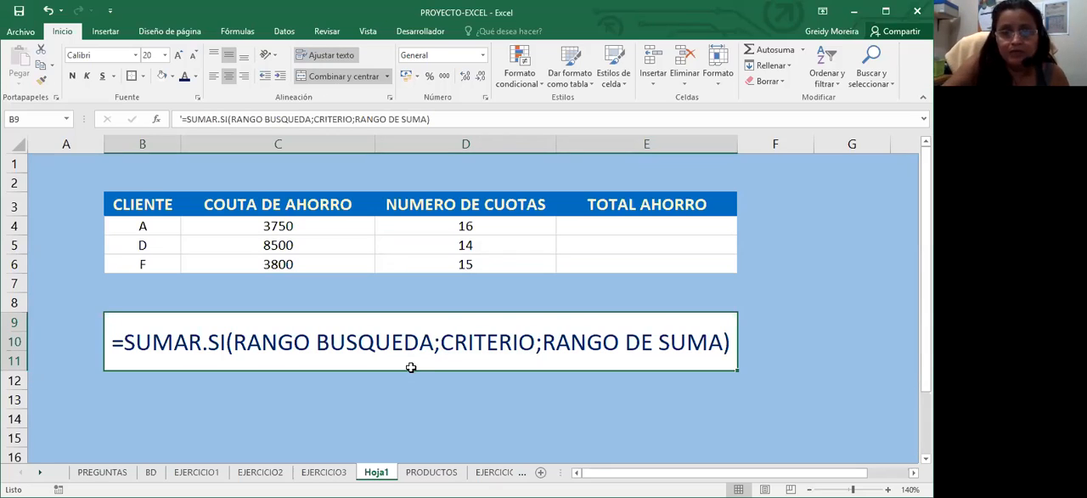
Merge and center the range B13:E15 below the SUMAR.SI syntax box
scroll(240, 360, down, 1)
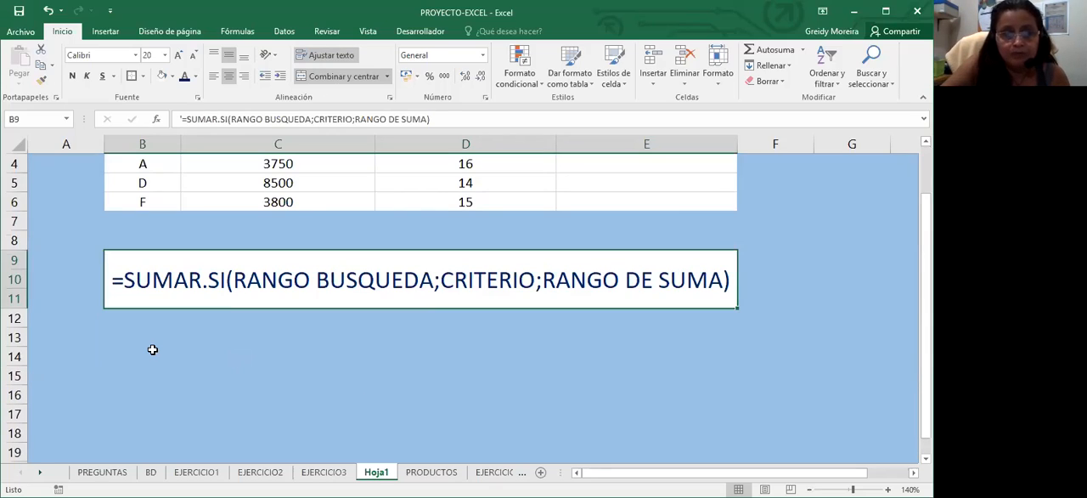
click(278, 394)
drag(127, 337, 697, 375)
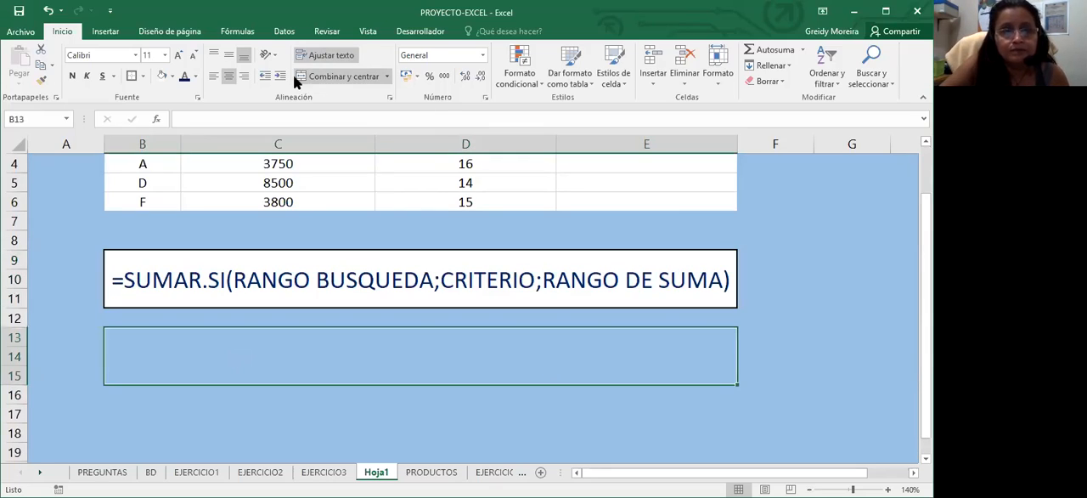
click(305, 78)
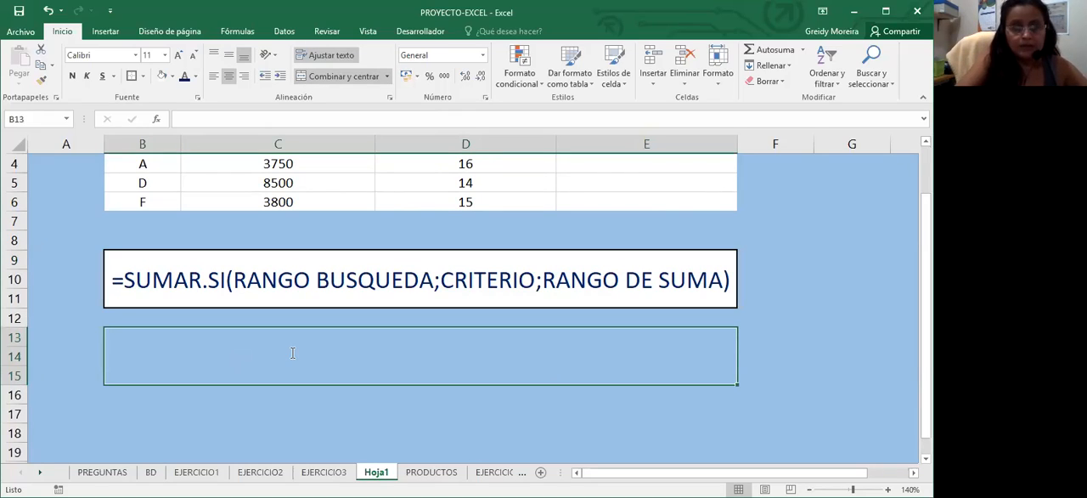
Enter the note "DEBE SUMAR TODOS LOS AHORRO MAYORES A 25000" in the merged cell B13
text(DEBE)
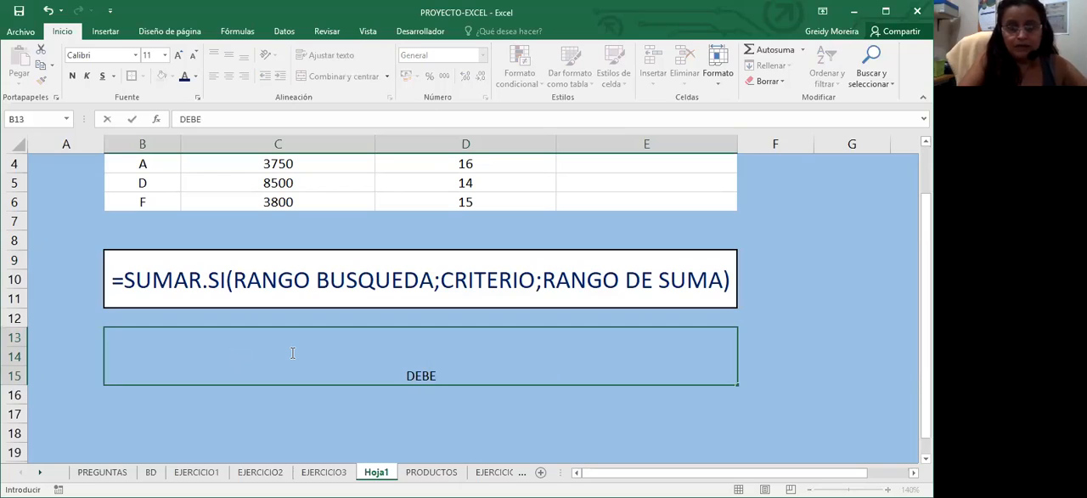
text( SUMAR TODO)
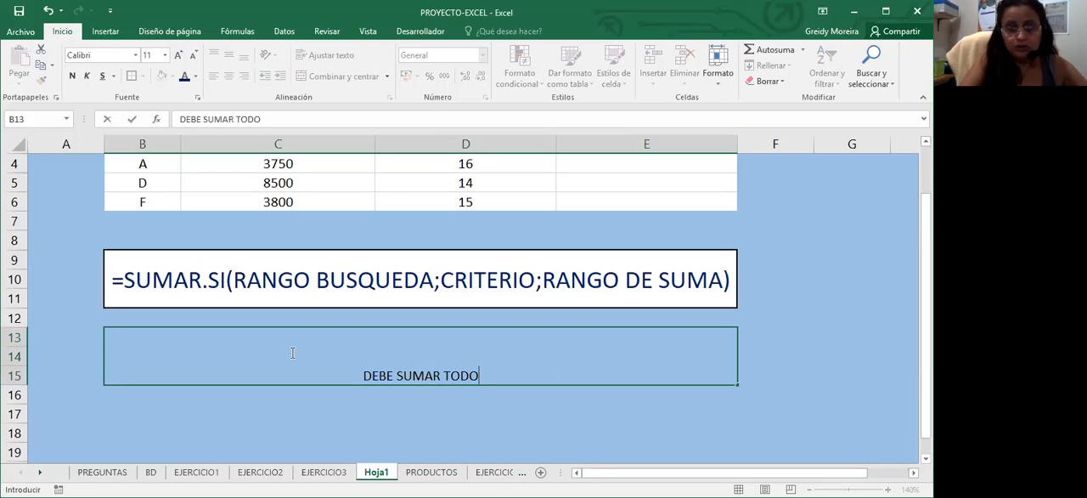
text(S LOS)
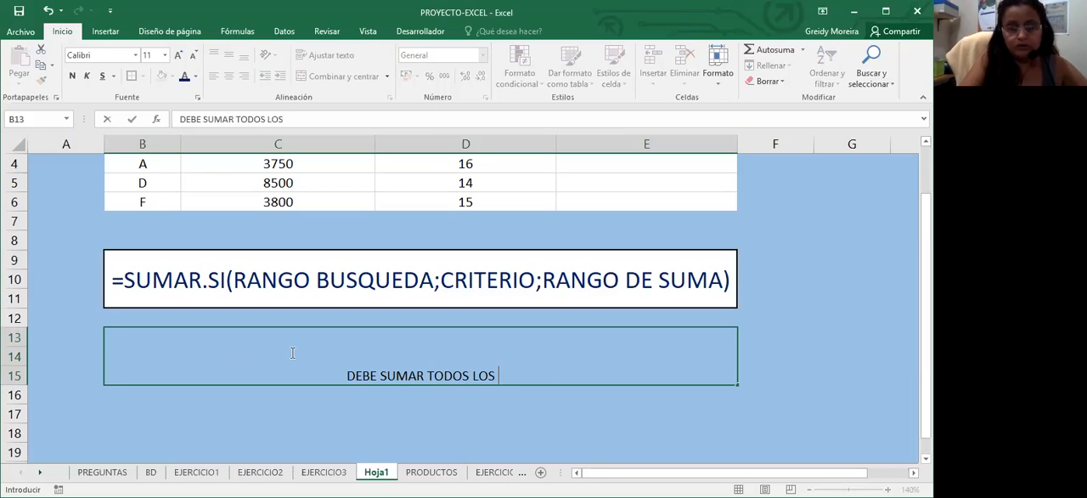
text( AHORRO)
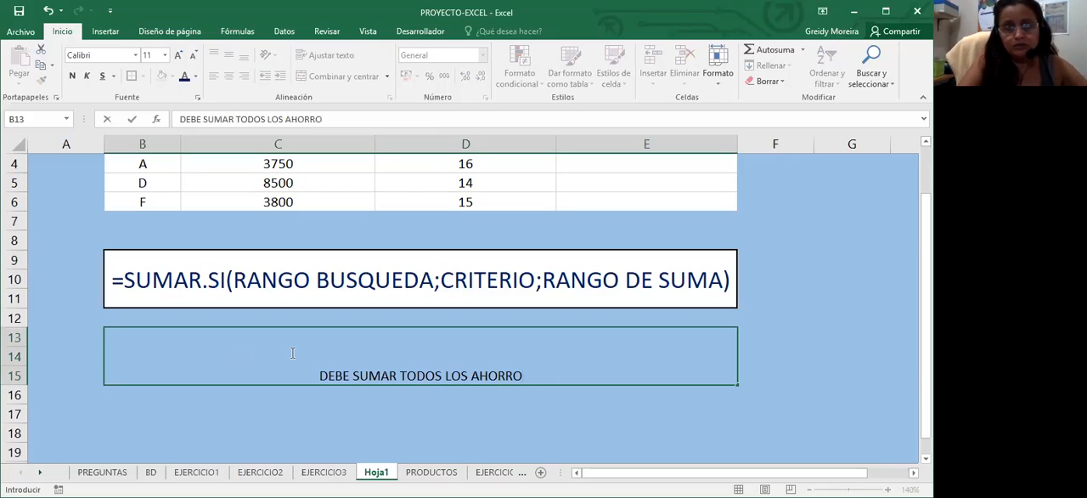
text( MA)
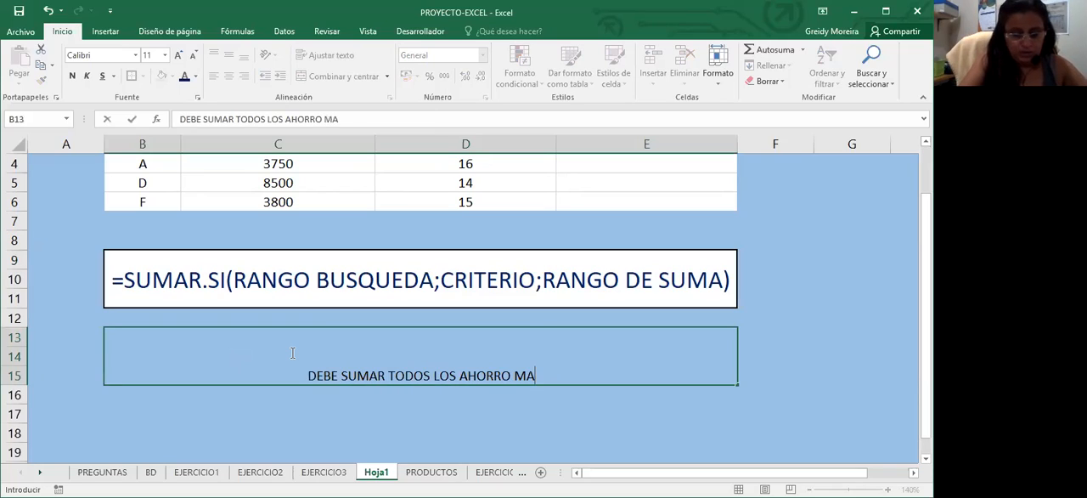
text(YORES A)
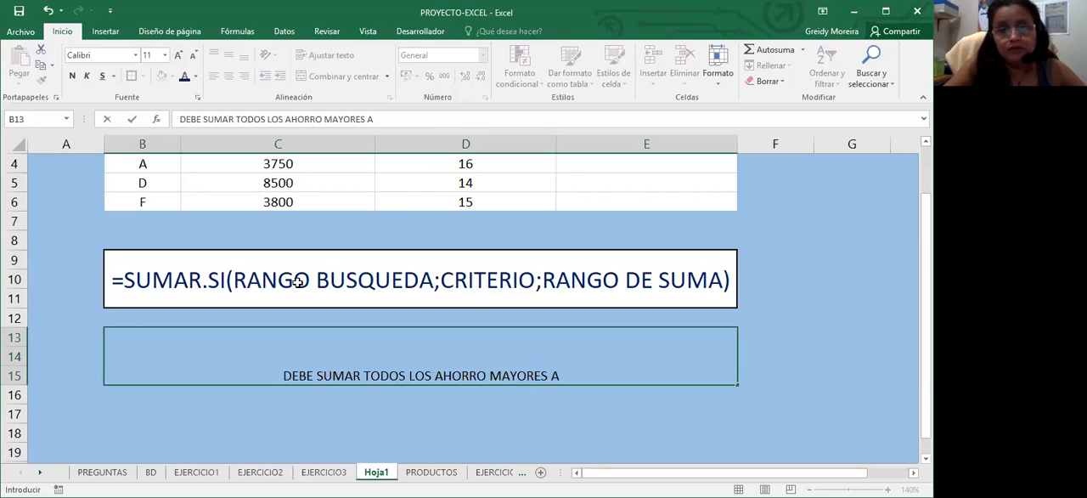
scroll(651, 323, up, 1)
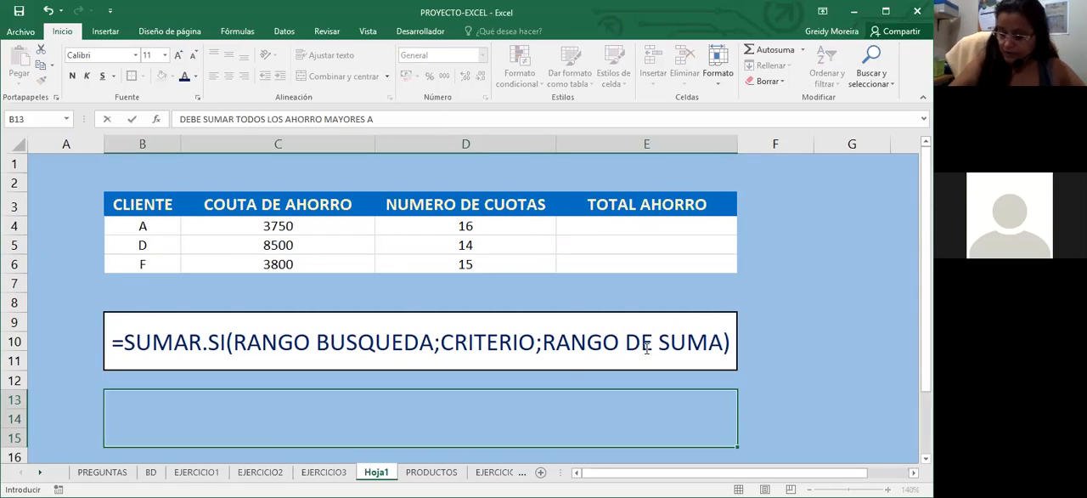
scroll(646, 348, down, 1)
text(25000)
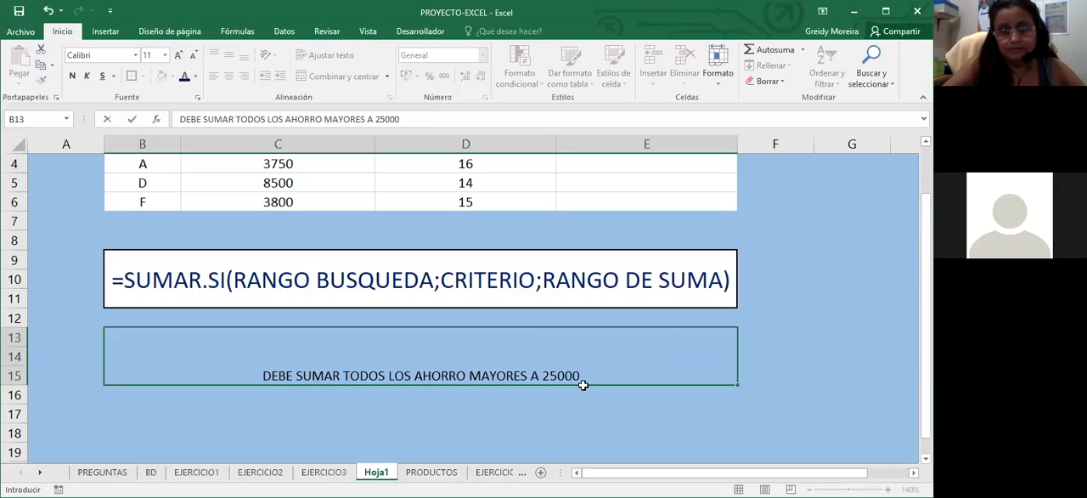
key(Return)
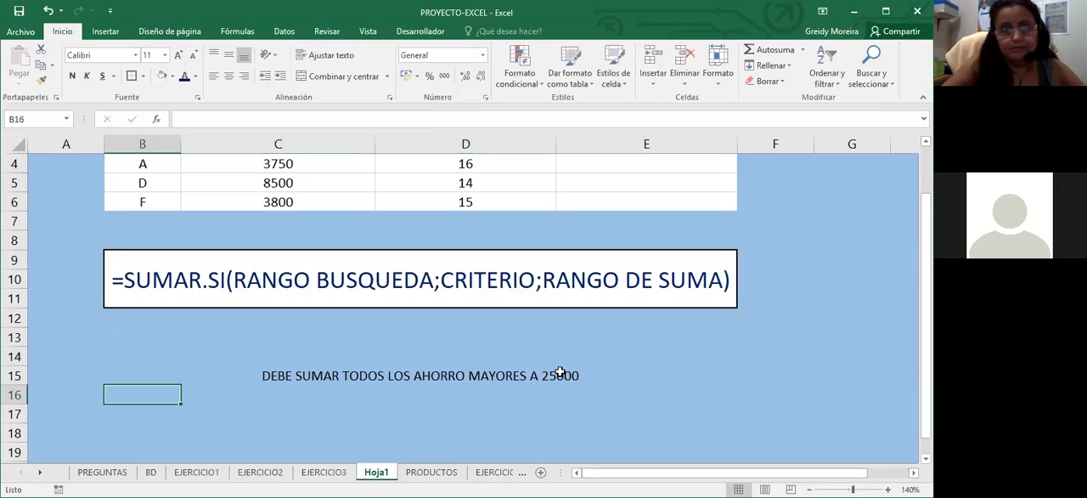
Align the note in B13 vertically to the middle and enlarge its font to 18 points
key(Up)
click(229, 54)
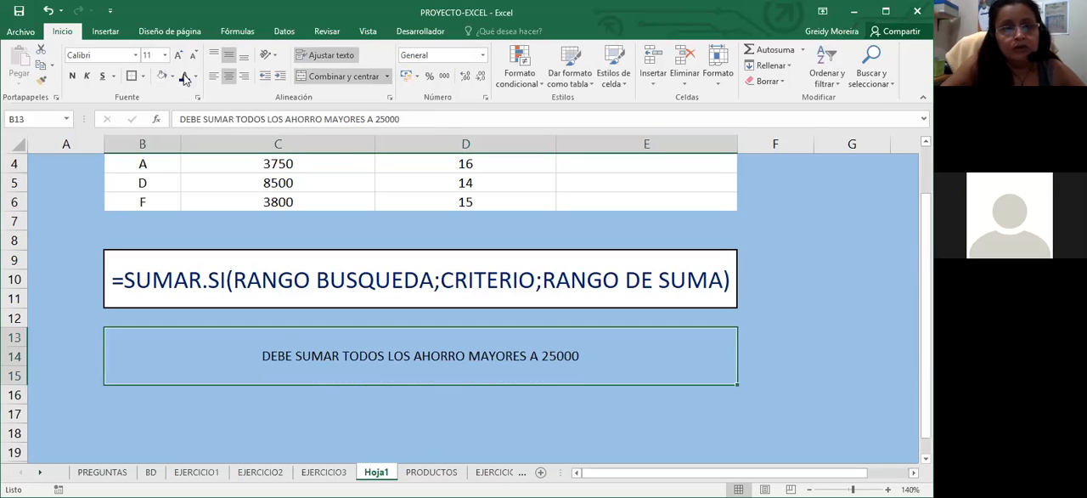
click(180, 55)
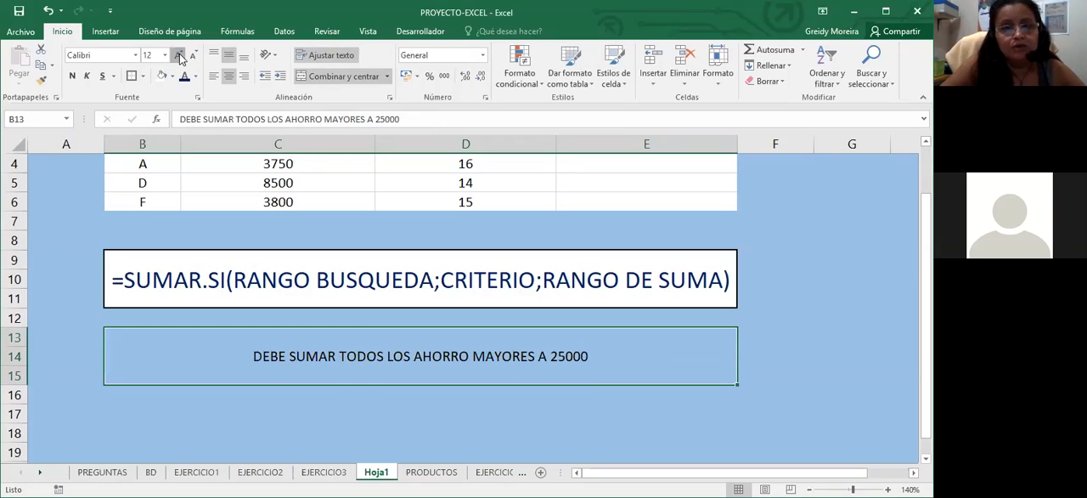
click(179, 55)
click(179, 55)
click(179, 55)
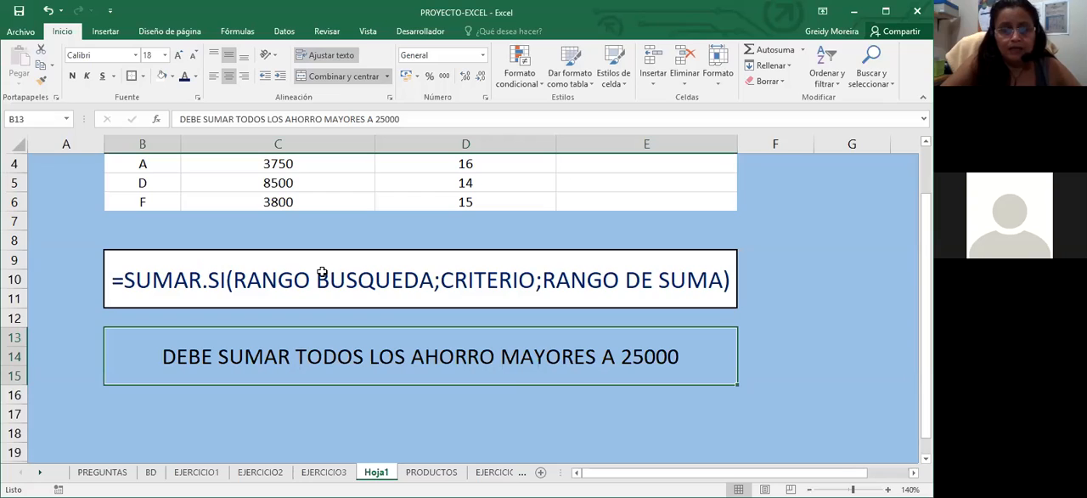
Correct the word AHORRO to AHORROS in the B13 note
scroll(281, 210, up, 1)
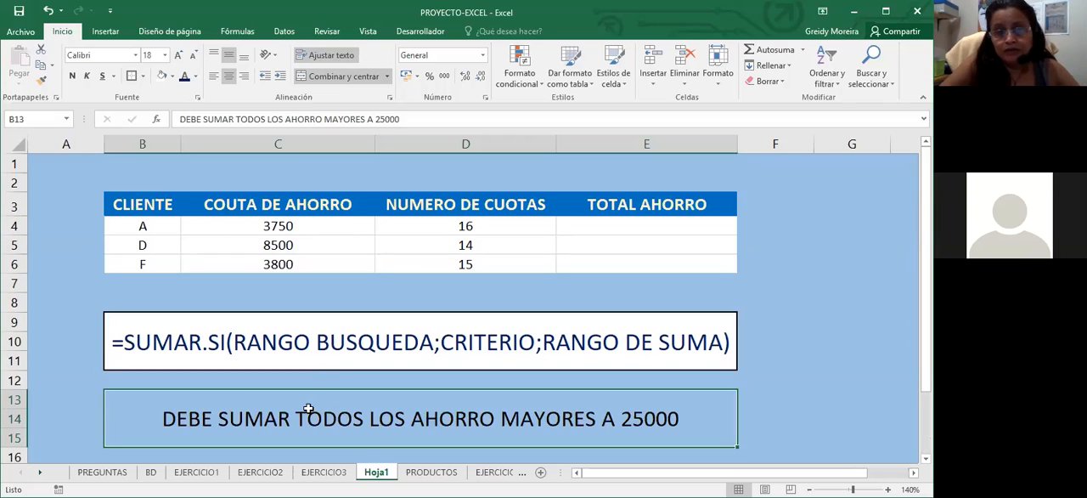
double_click(495, 417)
text(S)
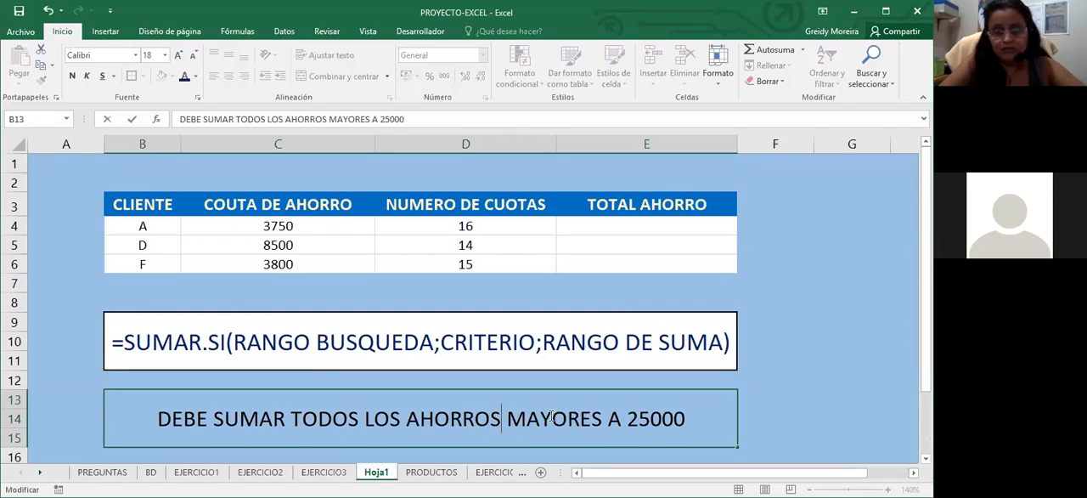
Color "MAYORES A 25000" red and "LOS AHORROS" purple within the B13 note
drag(508, 418, 685, 423)
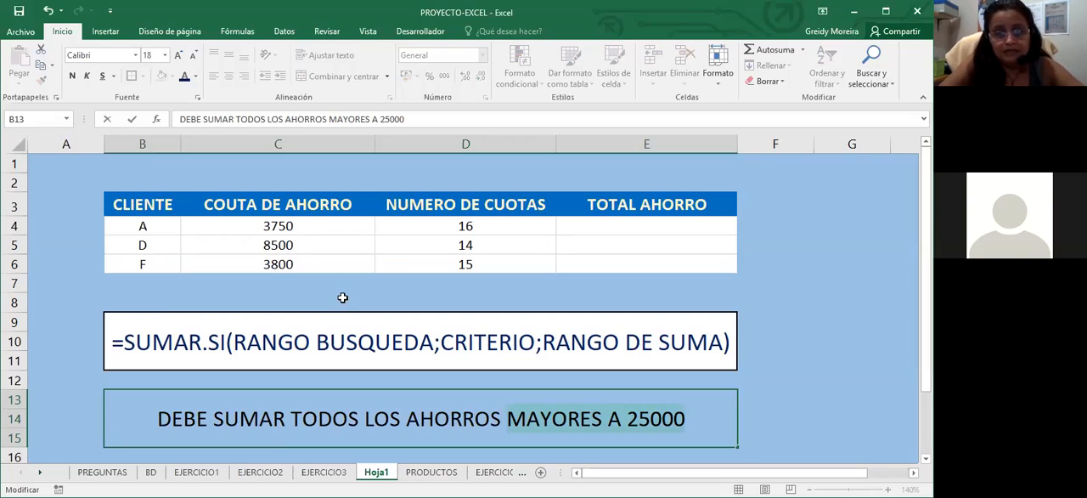
click(316, 302)
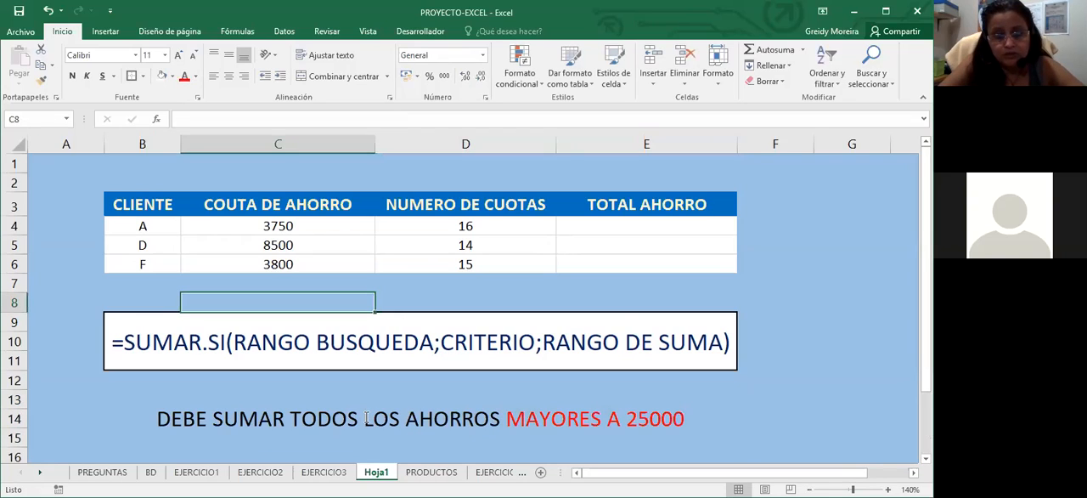
double_click(367, 418)
drag(367, 418, 497, 418)
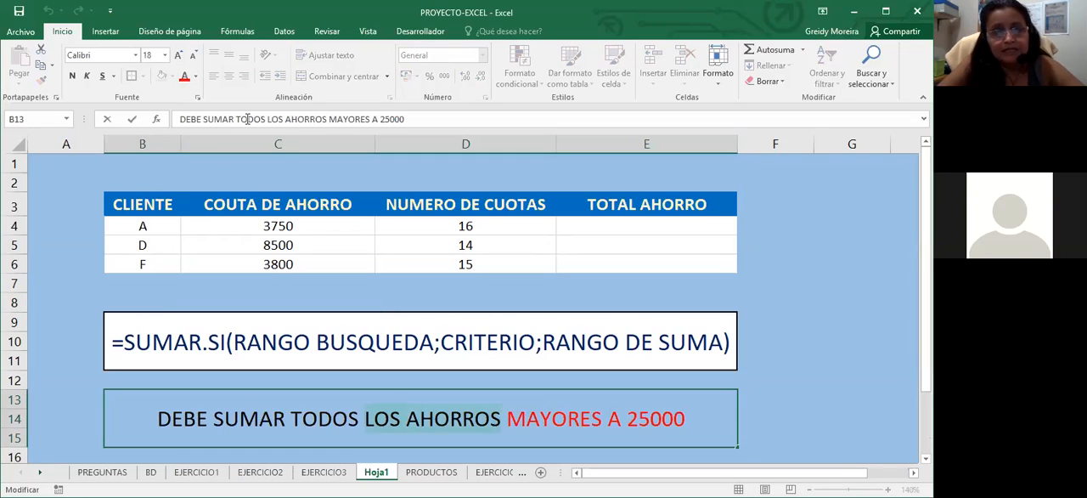
click(196, 78)
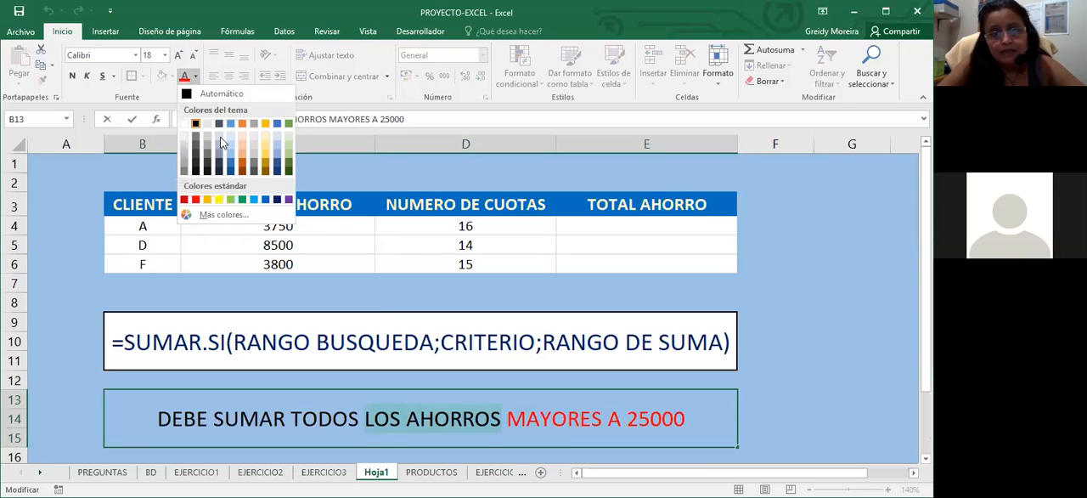
click(289, 201)
click(350, 295)
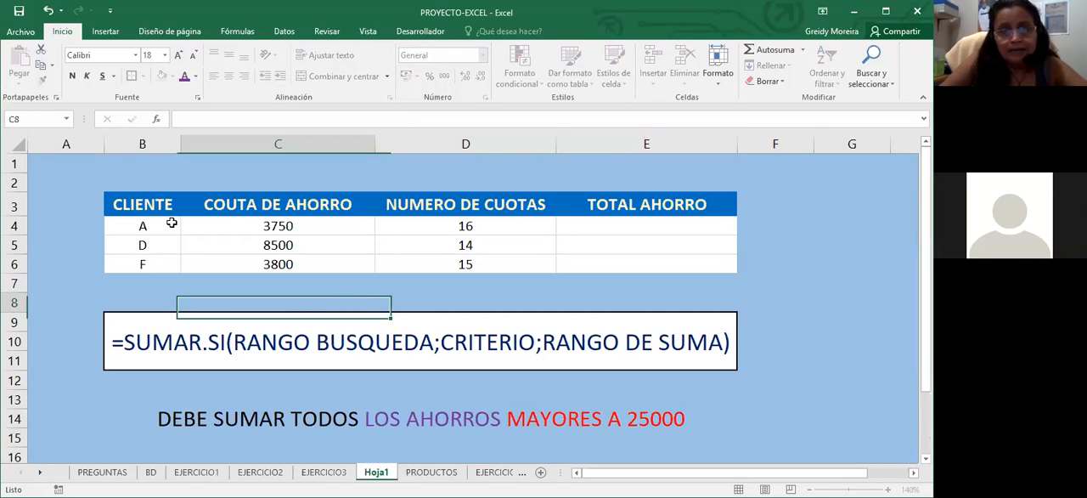
click(143, 204)
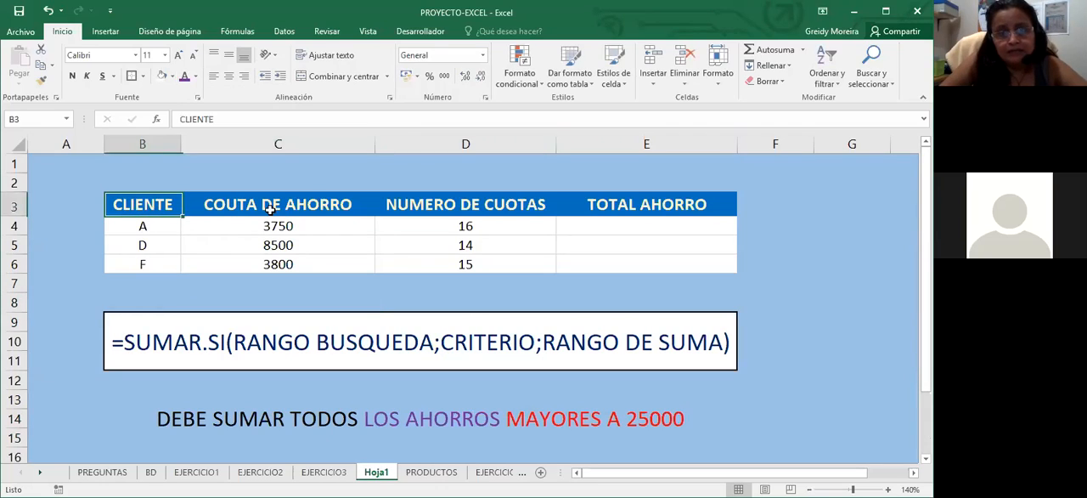
drag(142, 204, 143, 264)
drag(277, 208, 278, 264)
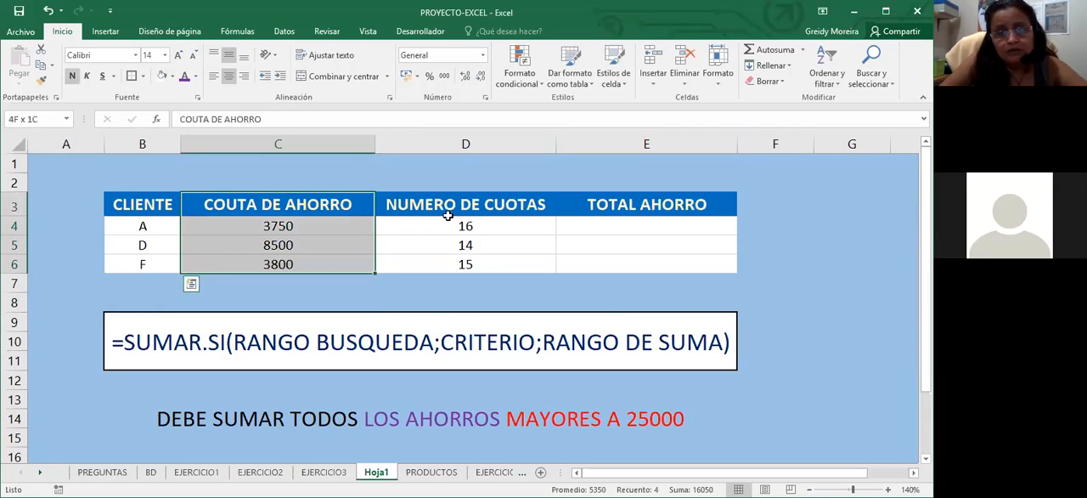
drag(448, 215, 447, 262)
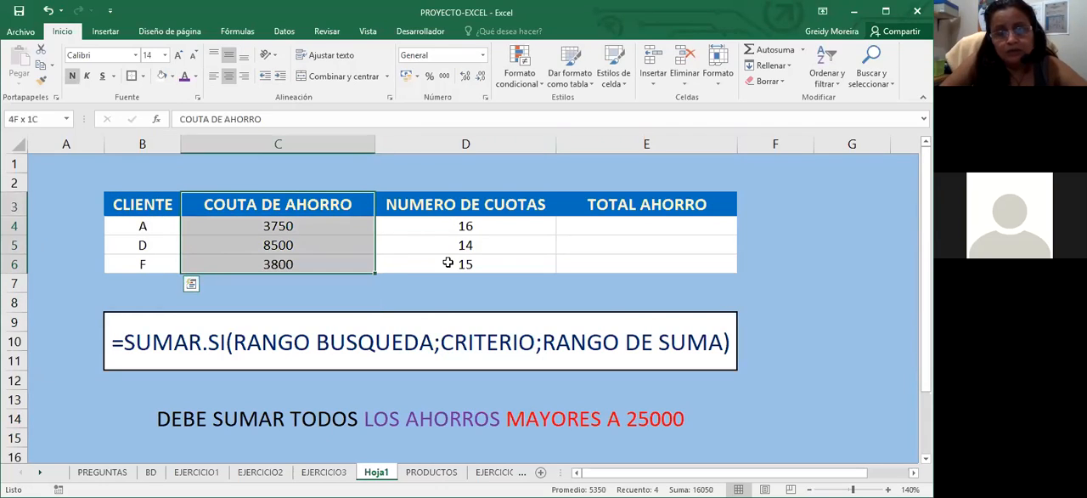
Calculate TOTAL AHORRO in E4 with =PRODUCTO(C4:D4) and fill the formula down to E6
click(616, 227)
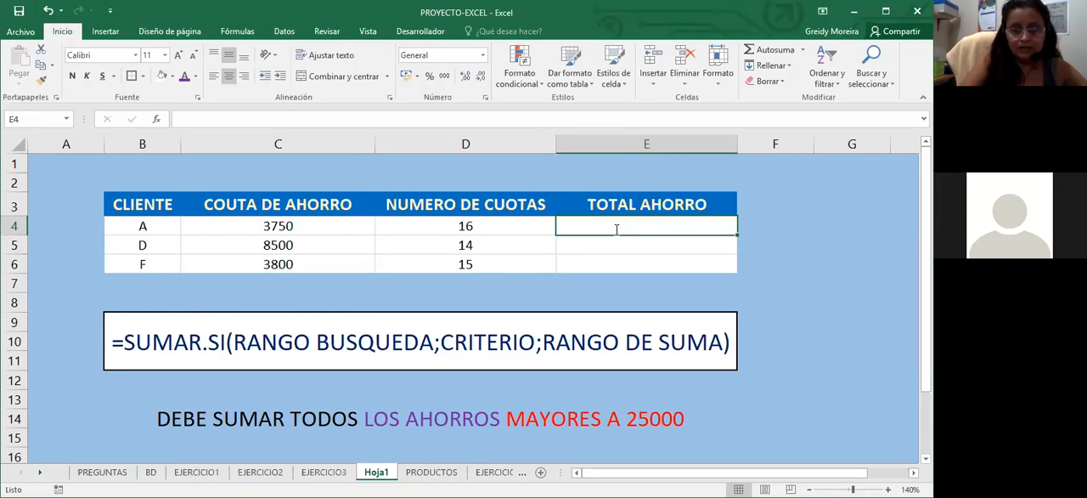
text(=)
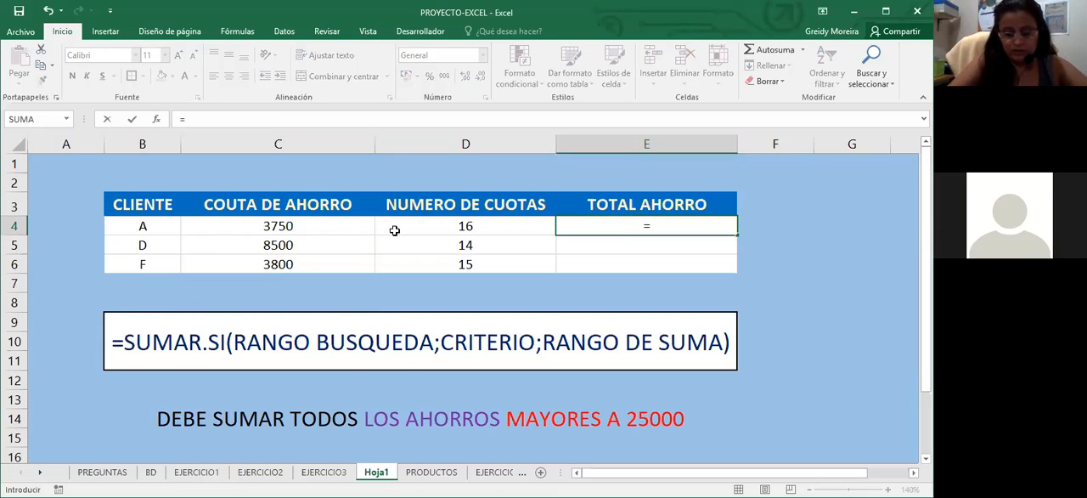
text(PRODUCTO()
drag(289, 230, 395, 231)
text())
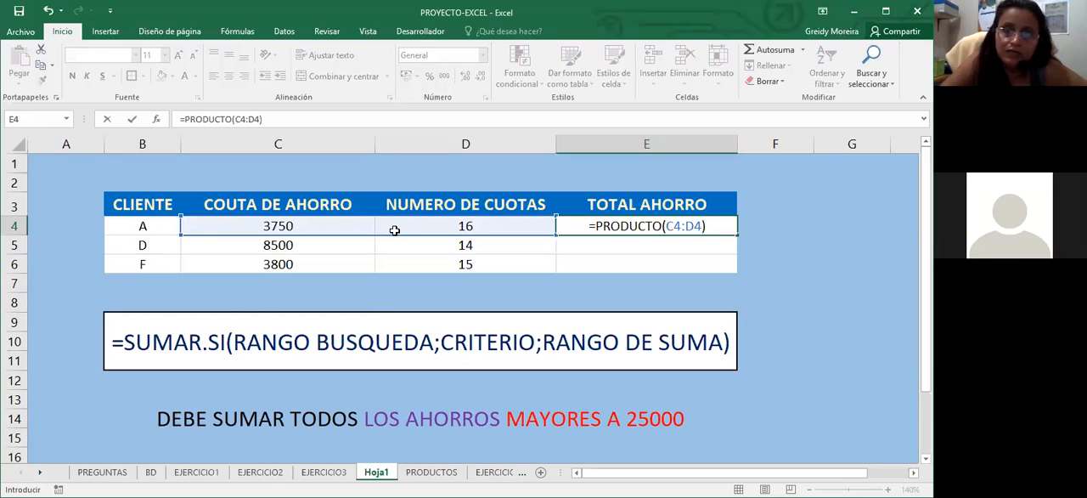
key(Return)
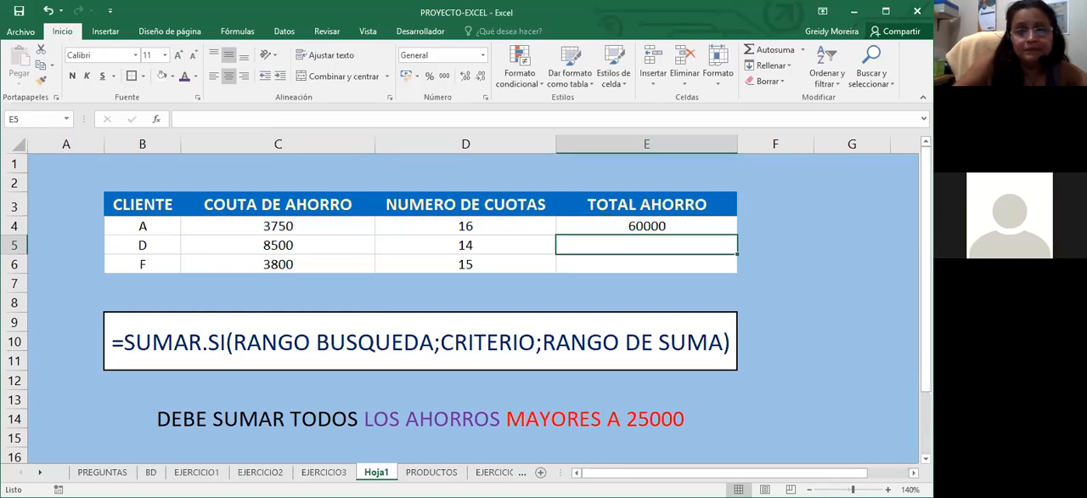
click(729, 228)
drag(735, 237, 723, 270)
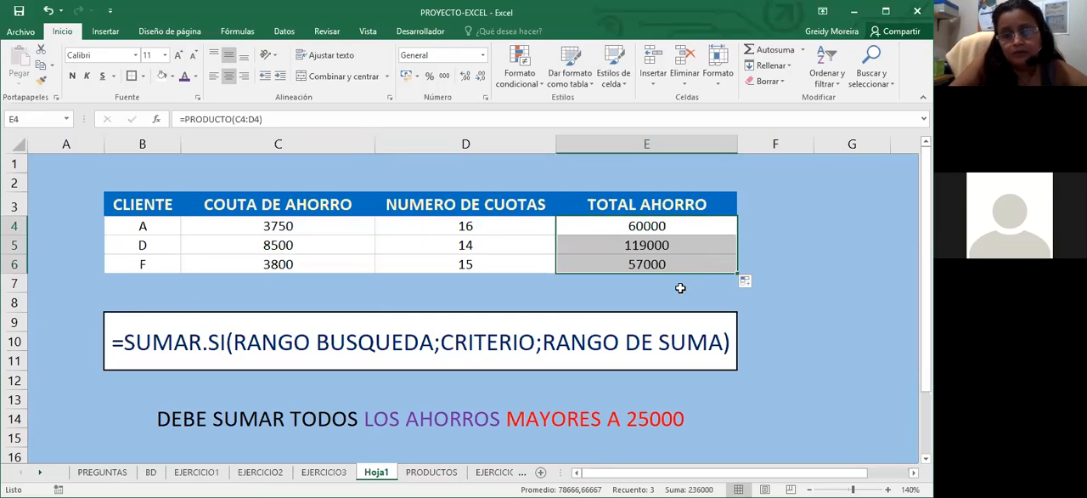
Change the threshold in the B13 note to 60000
scroll(671, 308, down, 1)
scroll(539, 280, down, 3)
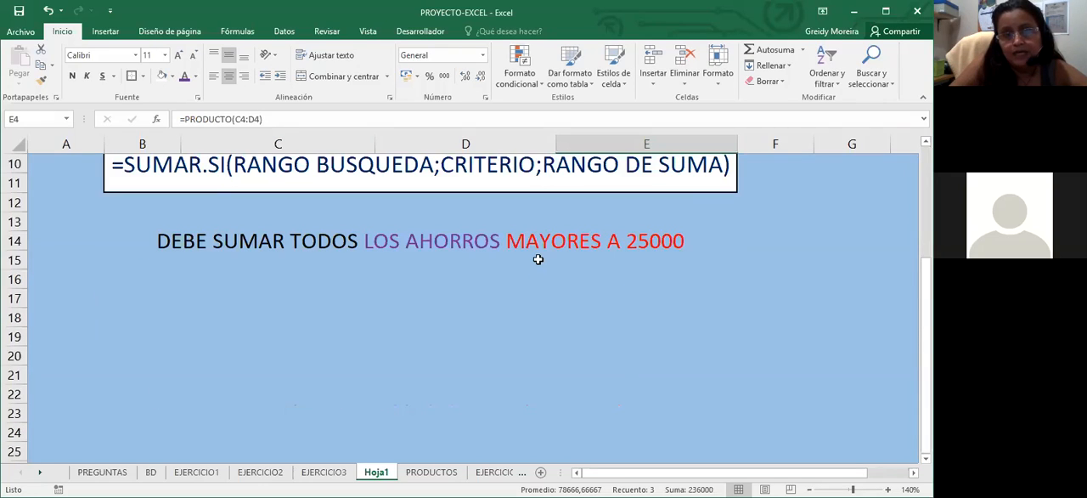
scroll(556, 298, up, 1)
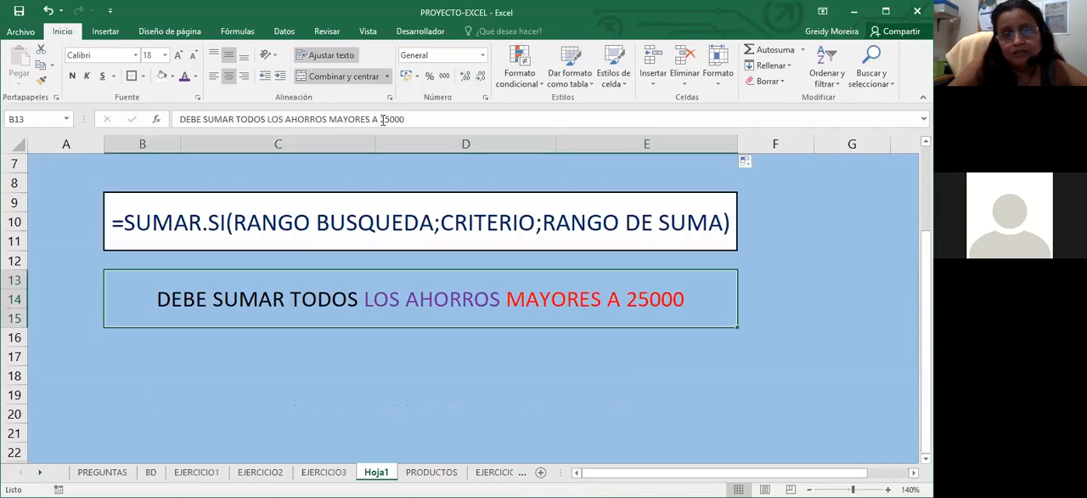
click(382, 118)
key(Delete)
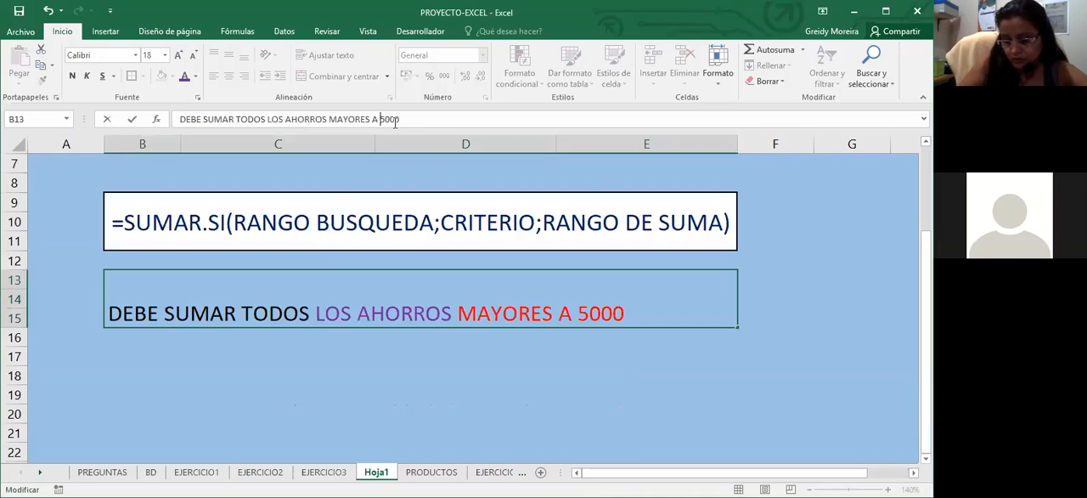
key(Delete)
text(60)
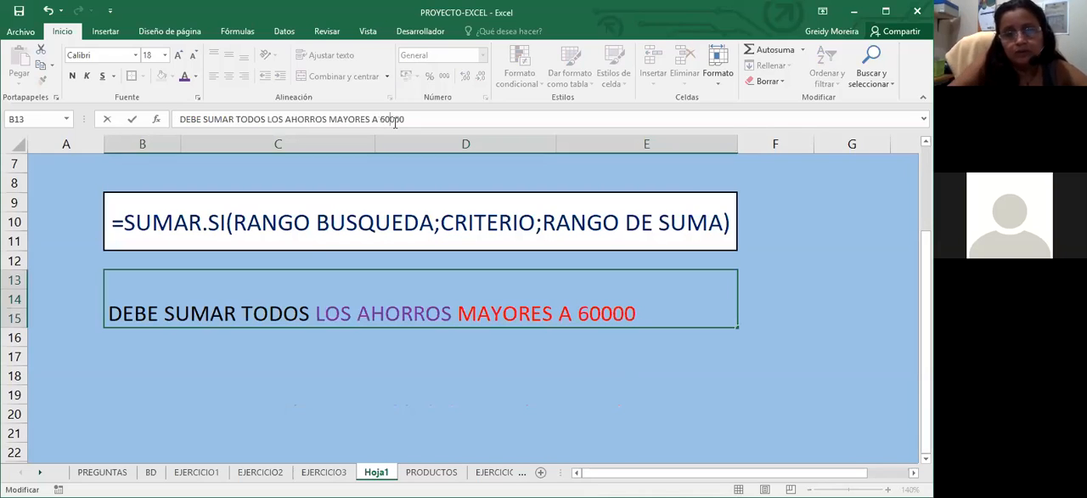
click(687, 183)
scroll(687, 183, up, 2)
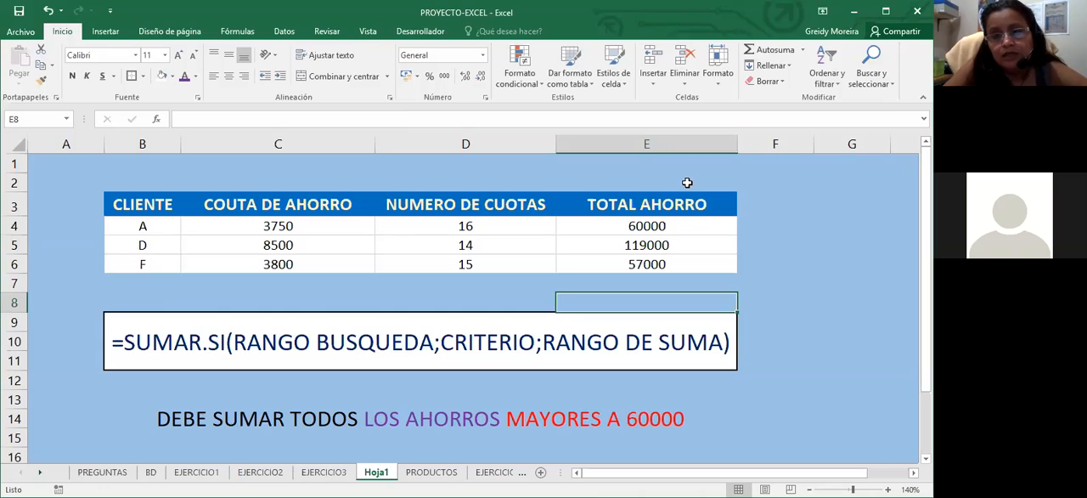
Extend the condition in the B13 note to read "MAYORES O IGUALES A 60000"
scroll(680, 179, down, 1)
scroll(582, 356, down, 2)
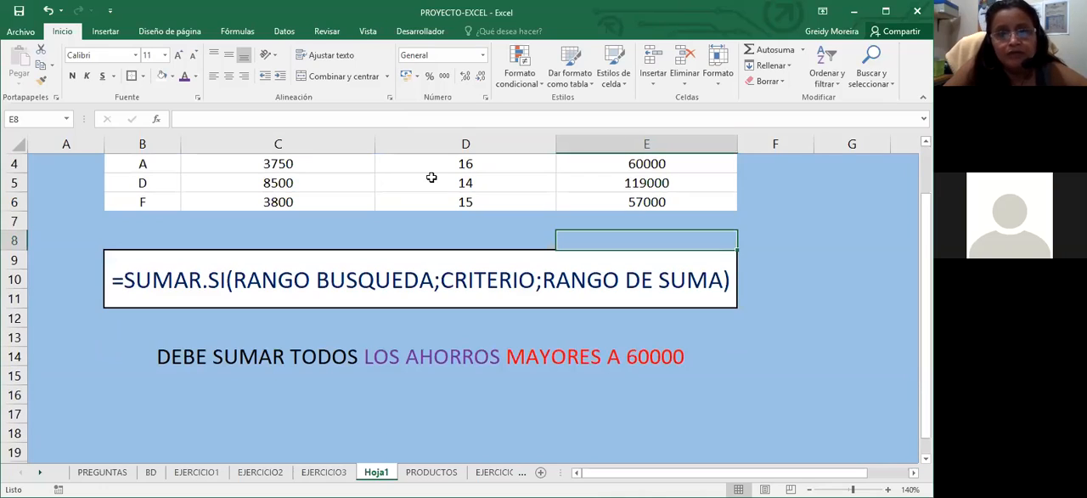
click(582, 356)
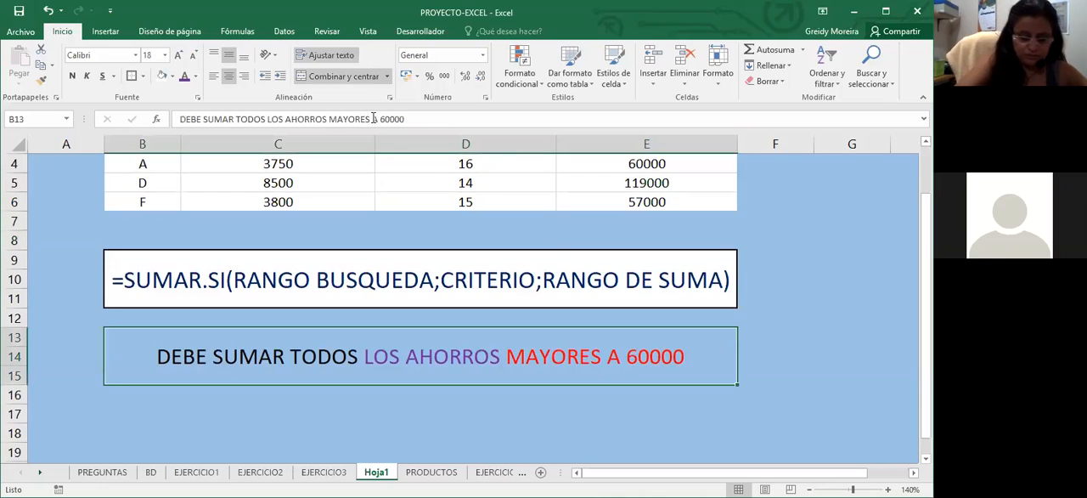
click(373, 119)
text(O IGU)
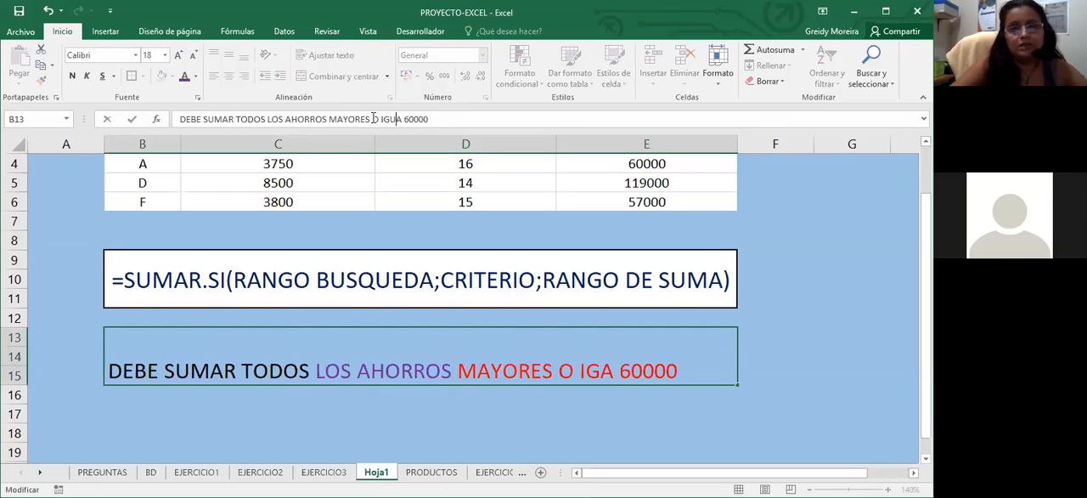
text(ALES A)
key(Return)
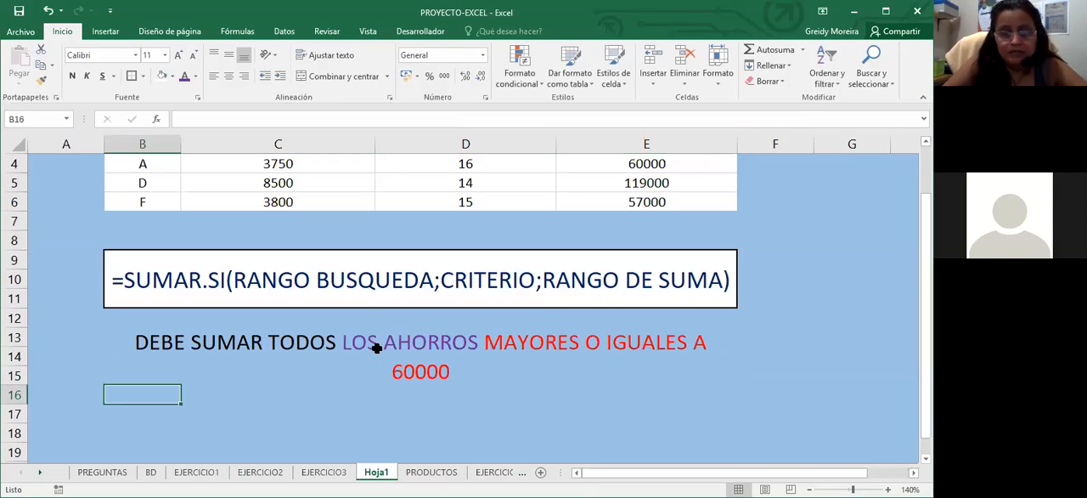
Check the TOTAL AHORRO values in E4, E5 and E6 against the condition in the B13 note
click(376, 349)
scroll(646, 225, up, 1)
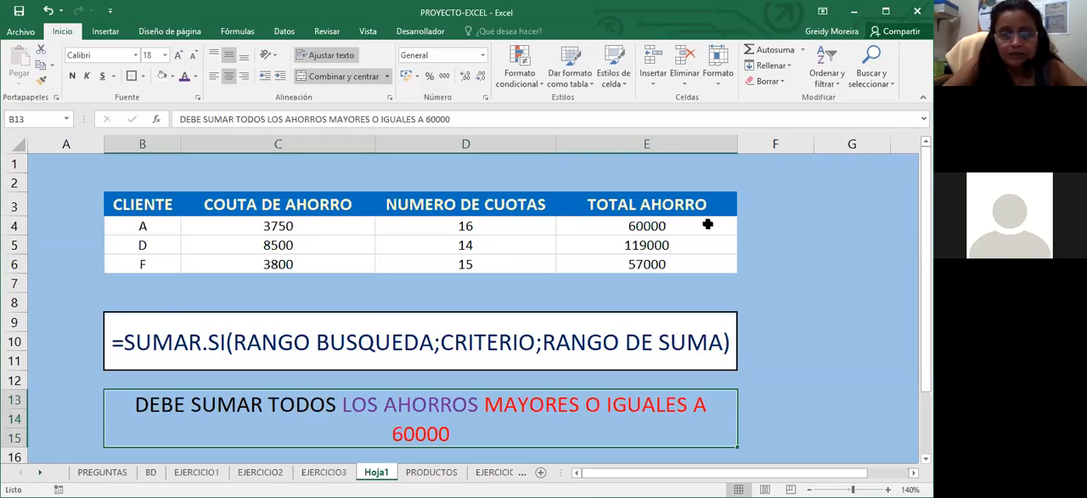
click(647, 227)
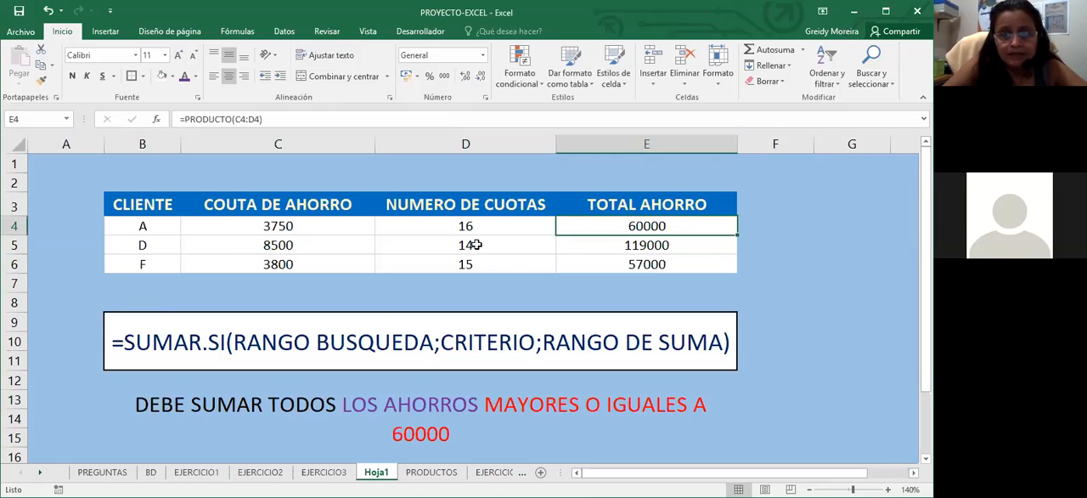
click(699, 244)
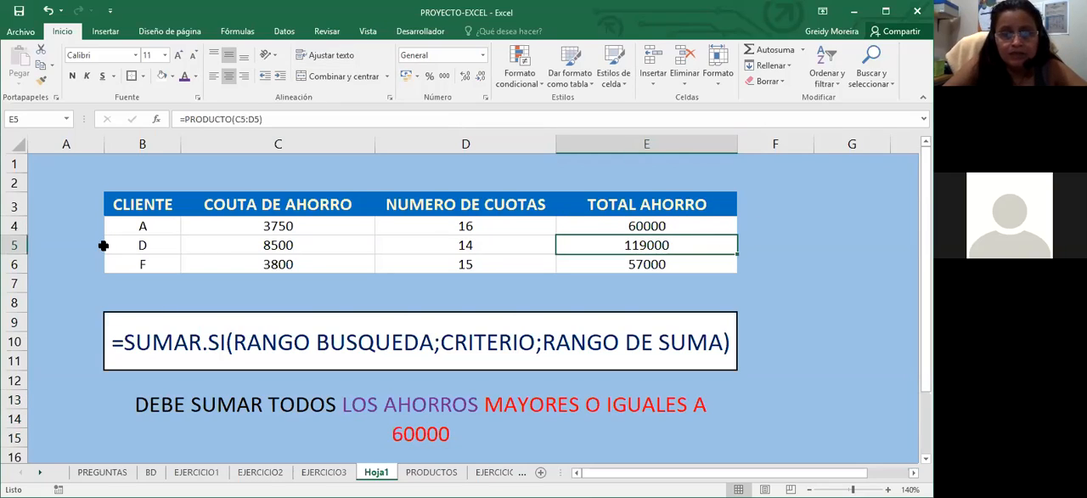
click(682, 266)
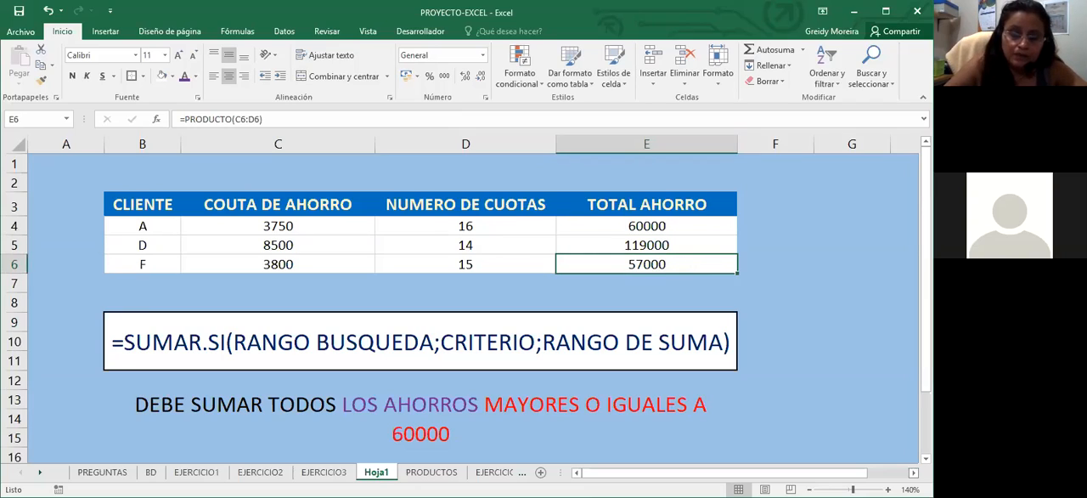
Enter the header "SUMAR LOS MAYORES O IGUALES A 60000" in F3, beside TOTAL AHORRO
scroll(476, 306, right, 1)
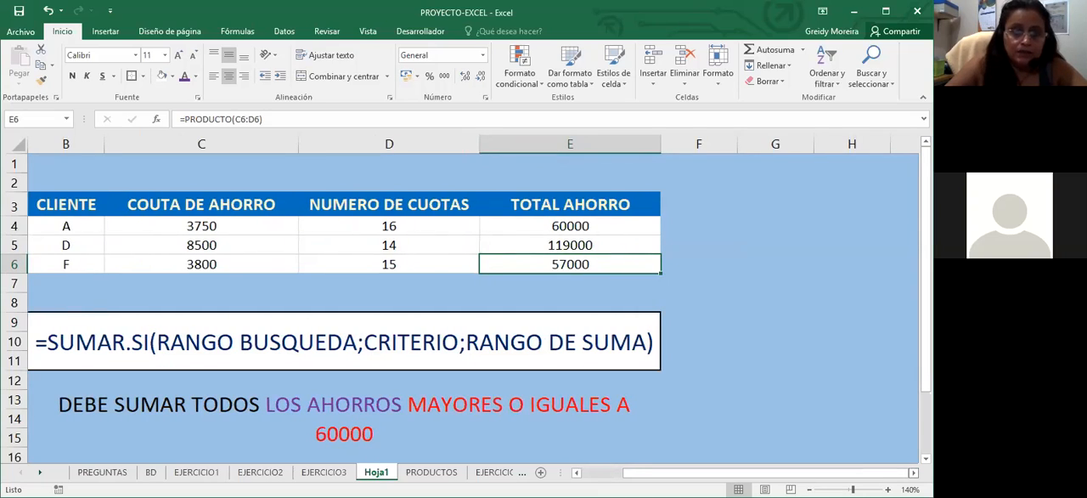
scroll(650, 306, right, 1)
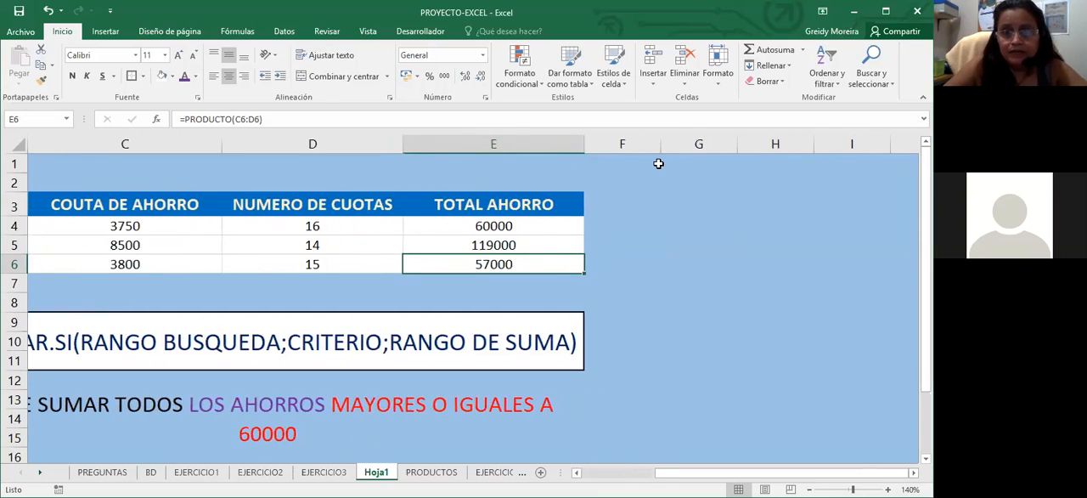
click(644, 196)
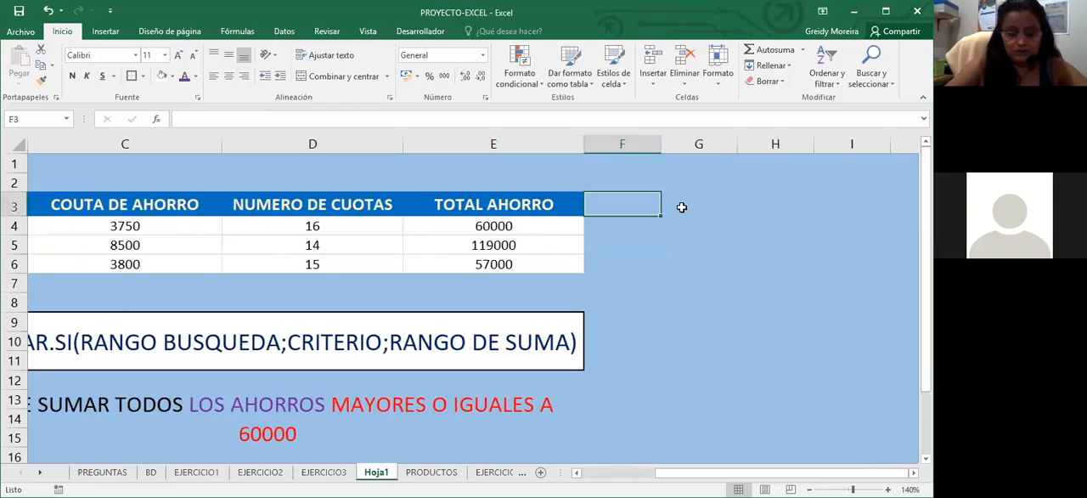
key(Return)
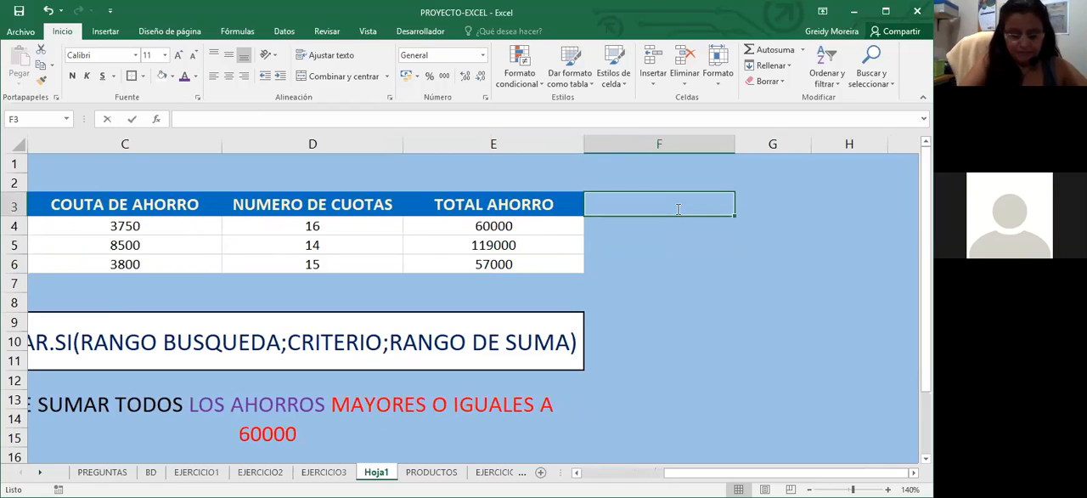
text(SUMAR.)
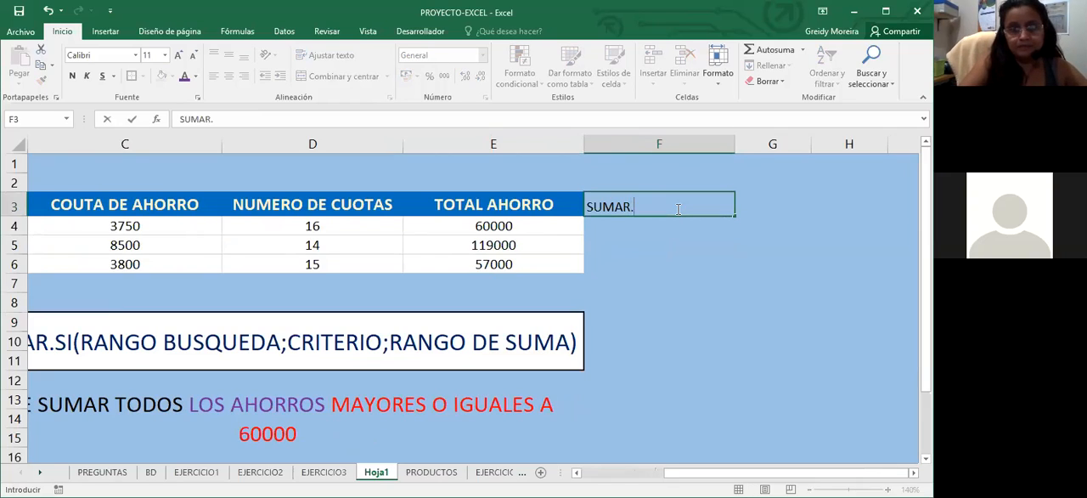
key(BackSpace)
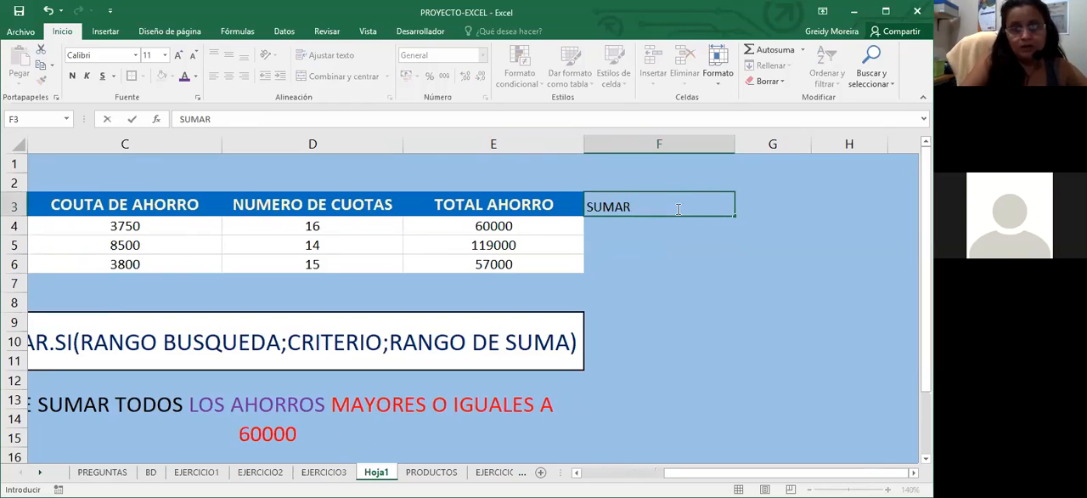
text(LOS MA)
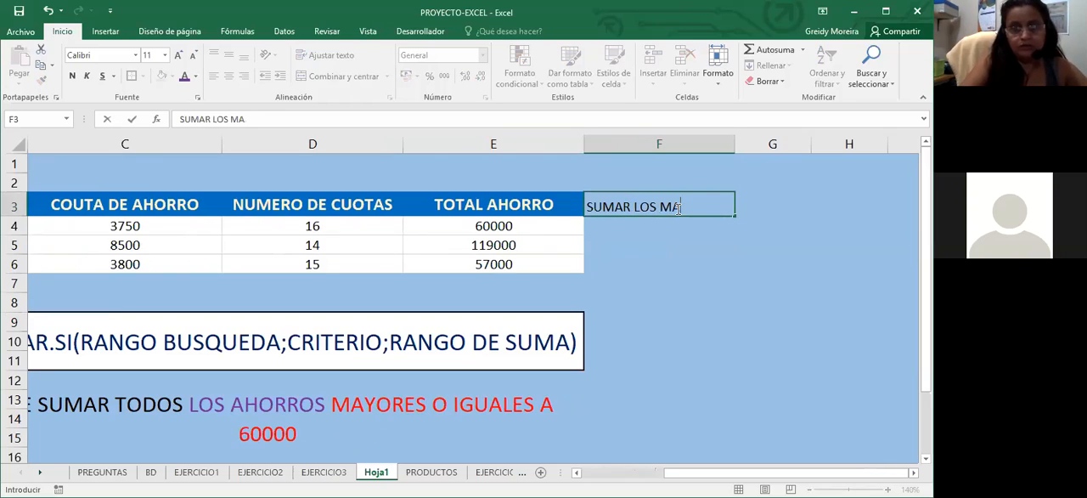
text(YORES O IG)
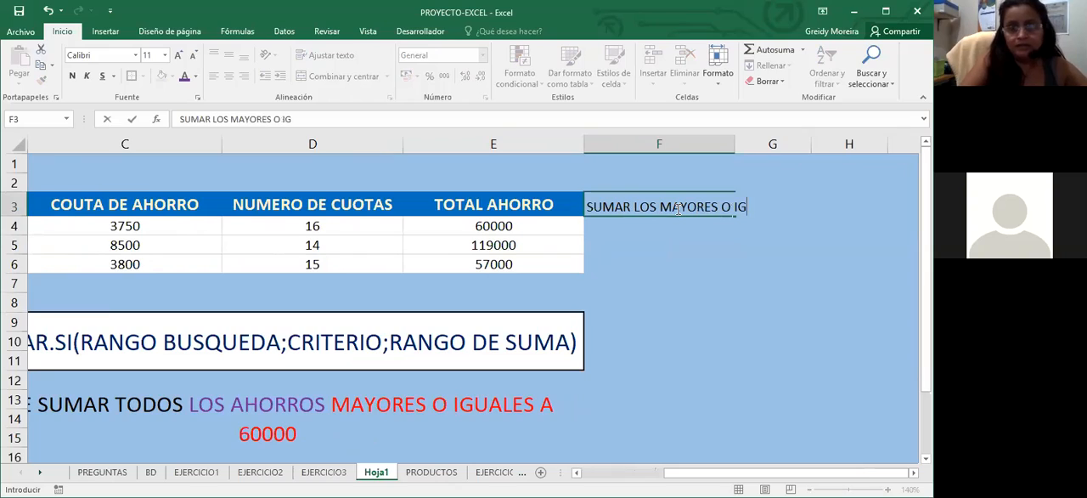
text(UALES A)
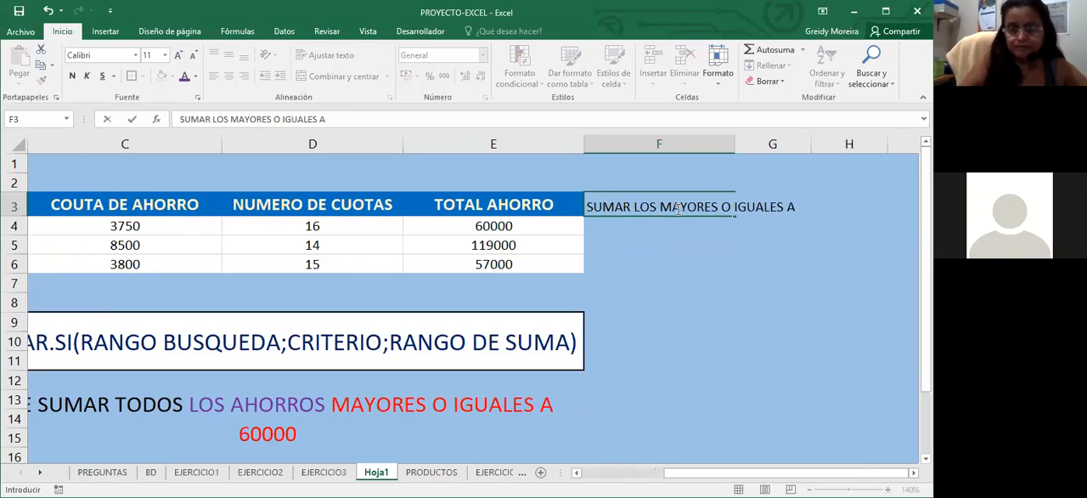
text( 60000)
key(Return)
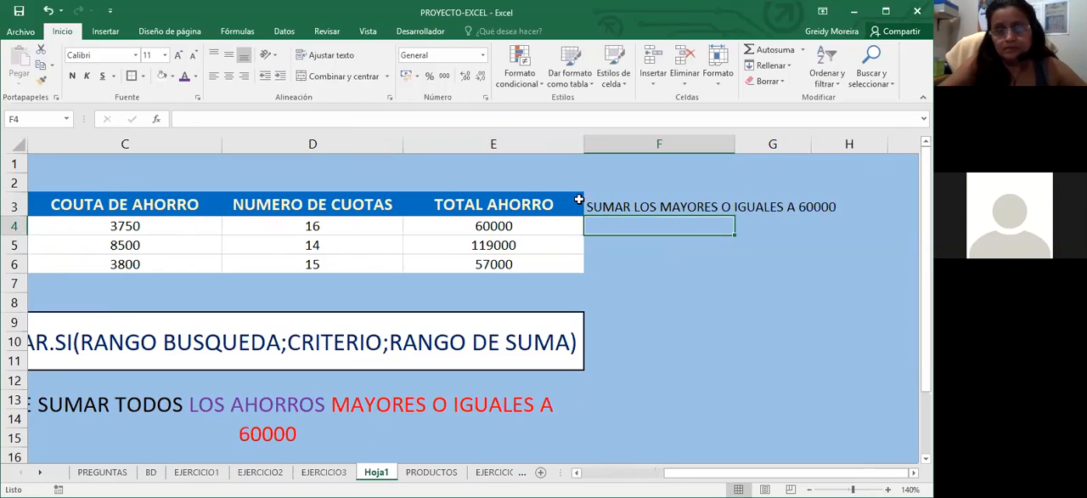
Copy the formatting of E3:E6 onto F3:F6 and widen column F to fit its header text
drag(510, 205, 510, 226)
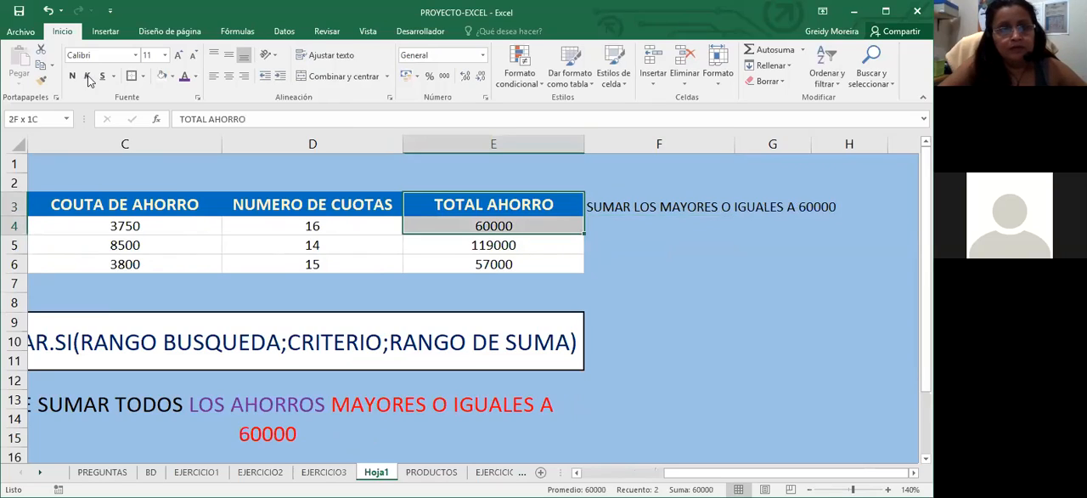
click(42, 81)
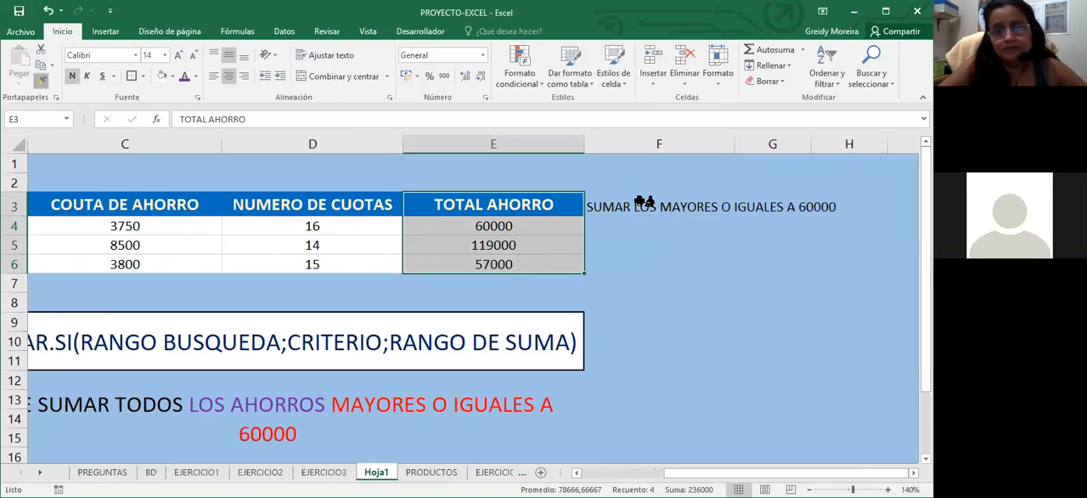
drag(660, 206, 670, 257)
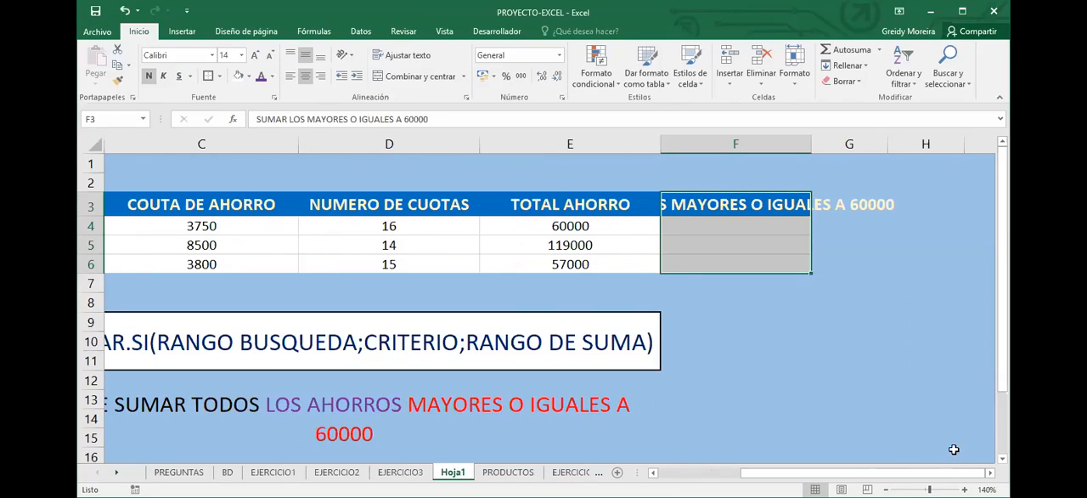
drag(811, 143, 899, 144)
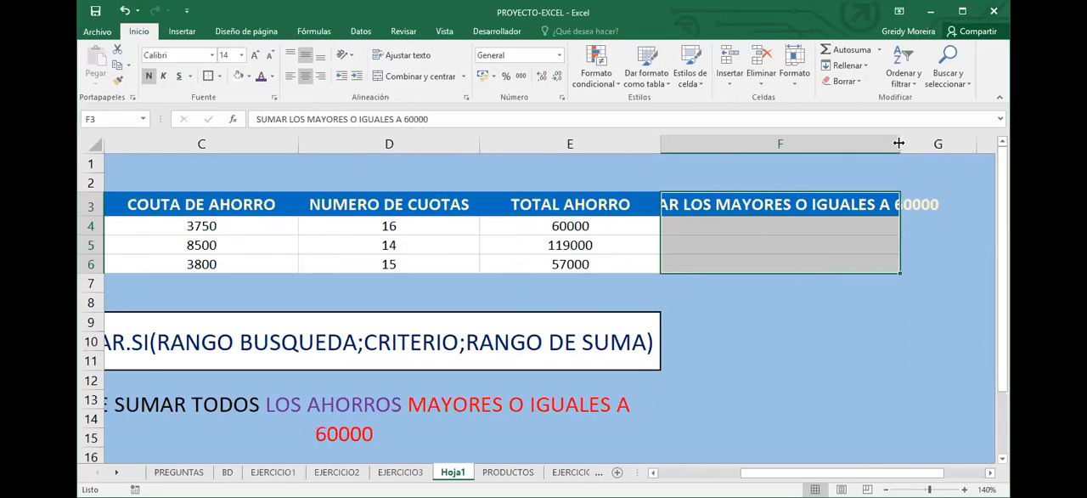
key(Down)
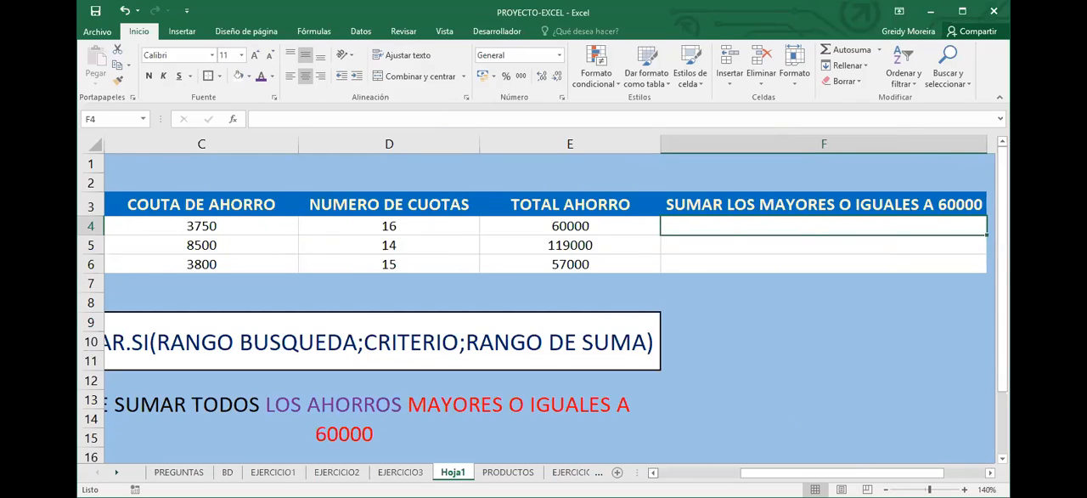
Examine the TOTAL AHORRO range E4:E6 as search and sum range for the SUMAR.SI syntax shown in B9
scroll(369, 314, left, 1)
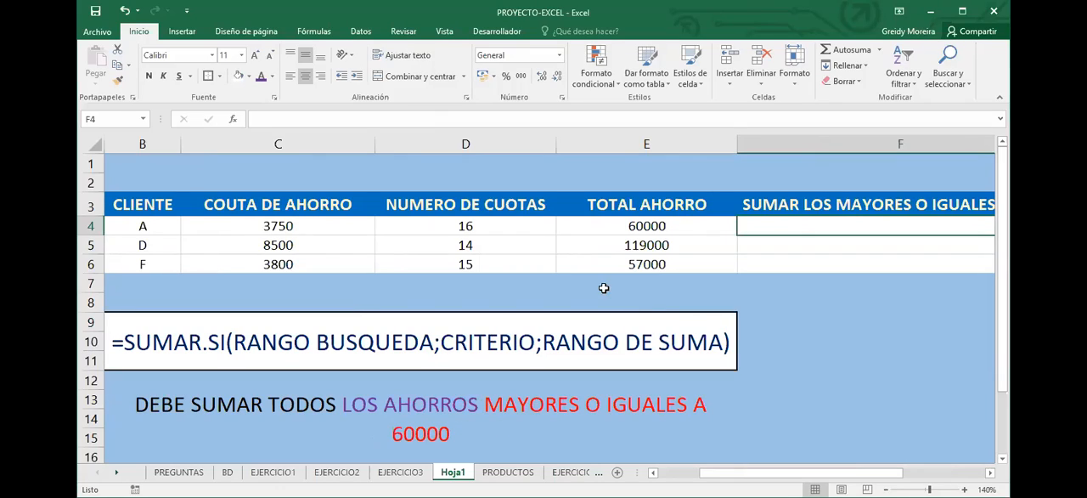
key(Left)
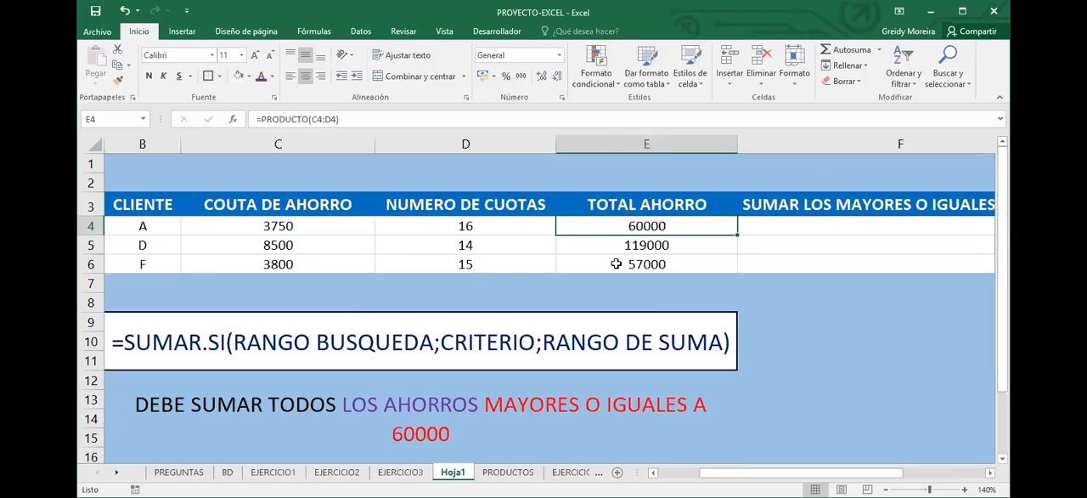
key(shift+Down)
key(shift+Down)
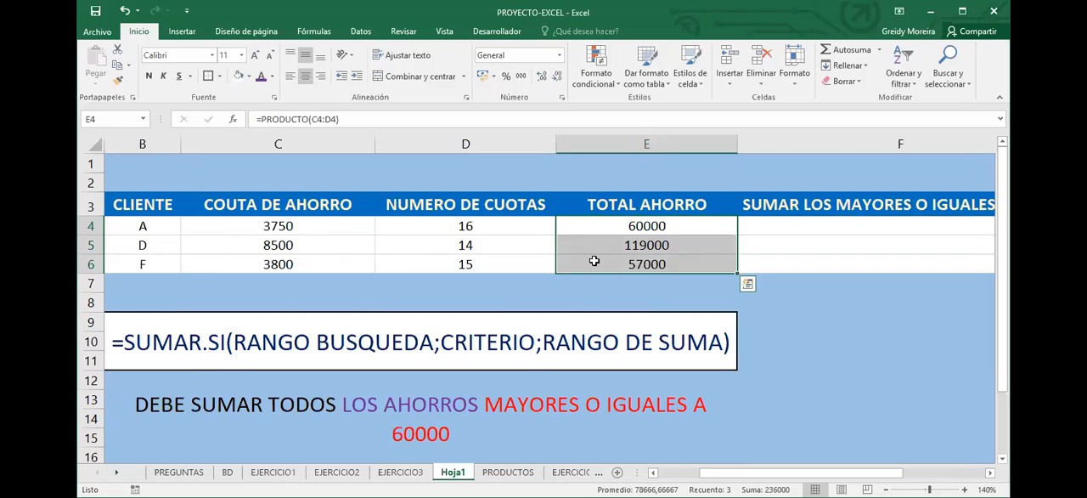
click(596, 221)
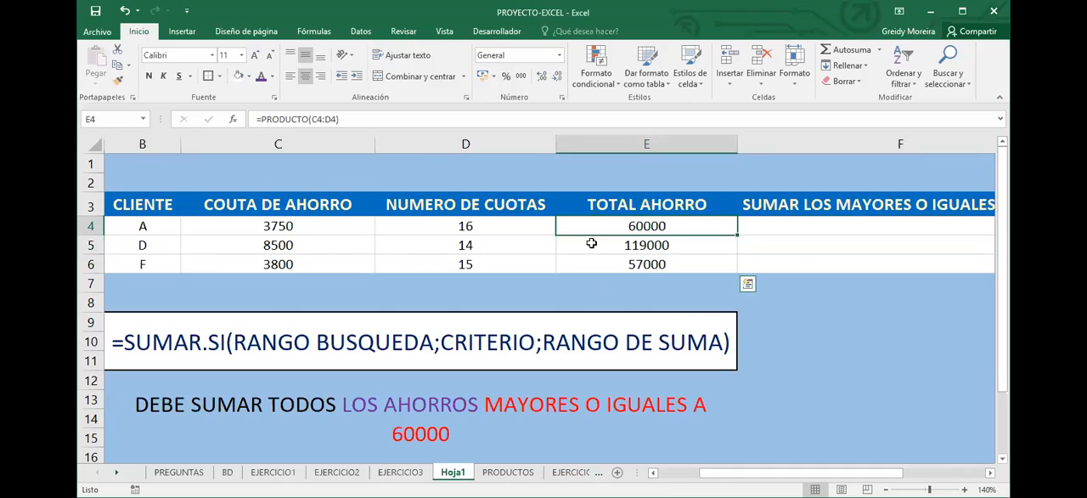
key(shift+Down)
key(shift+Down)
drag(602, 223, 595, 264)
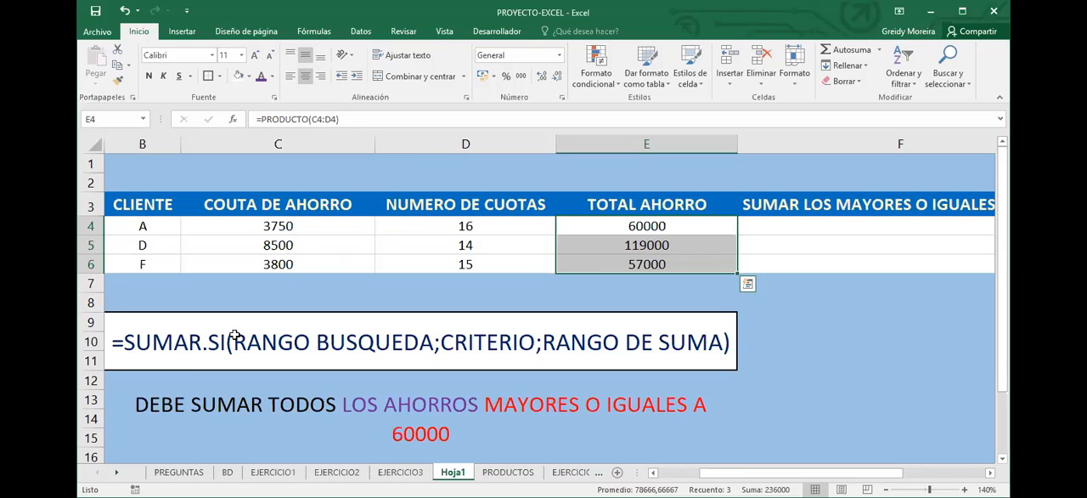
click(638, 318)
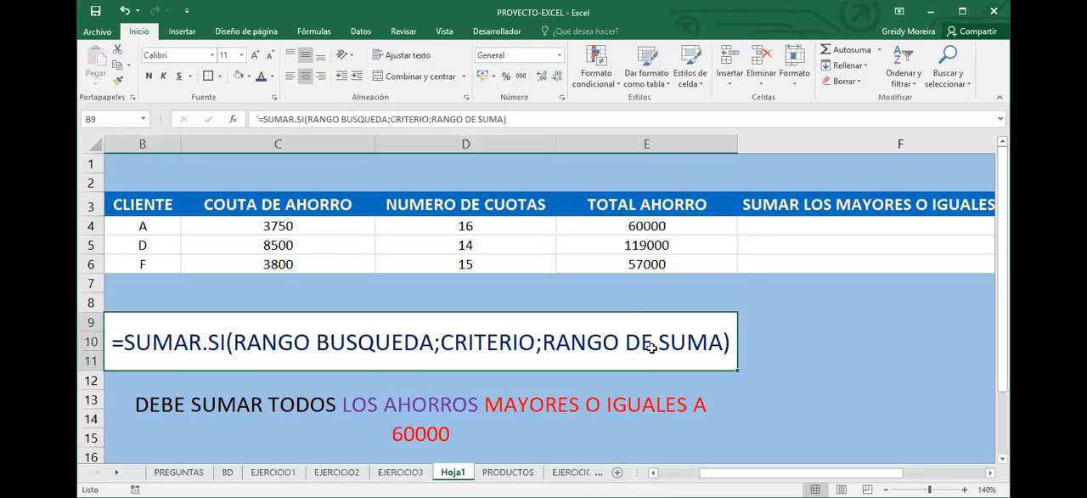
drag(667, 224, 665, 265)
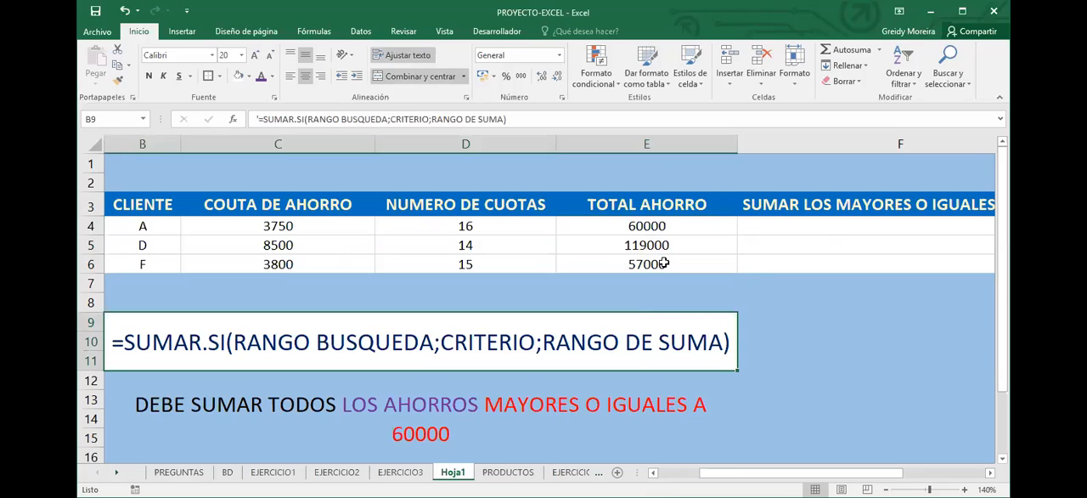
Write a SUMAR.SI formula in F4 with search range E4:E6, criterion >=60000 and sum range E4:E6
key(Right)
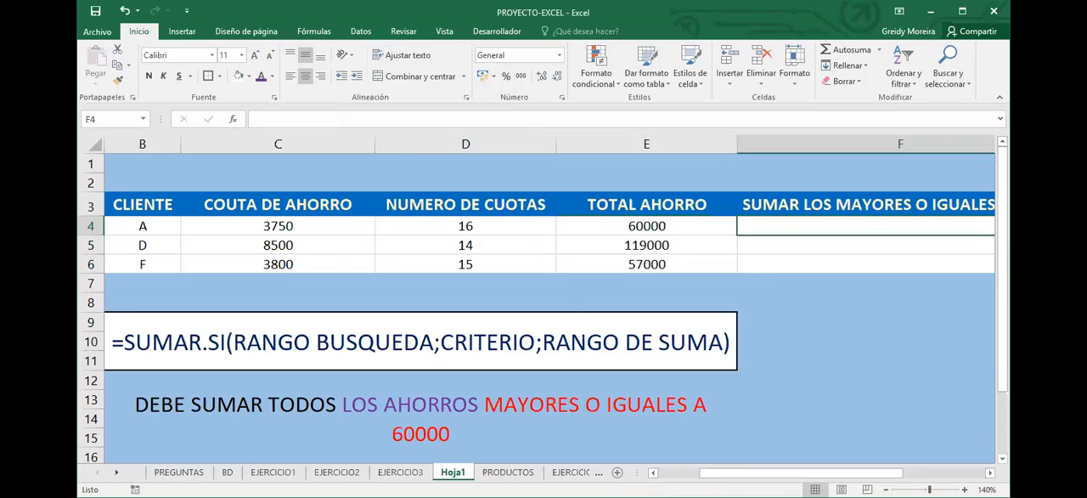
click(991, 472)
click(991, 472)
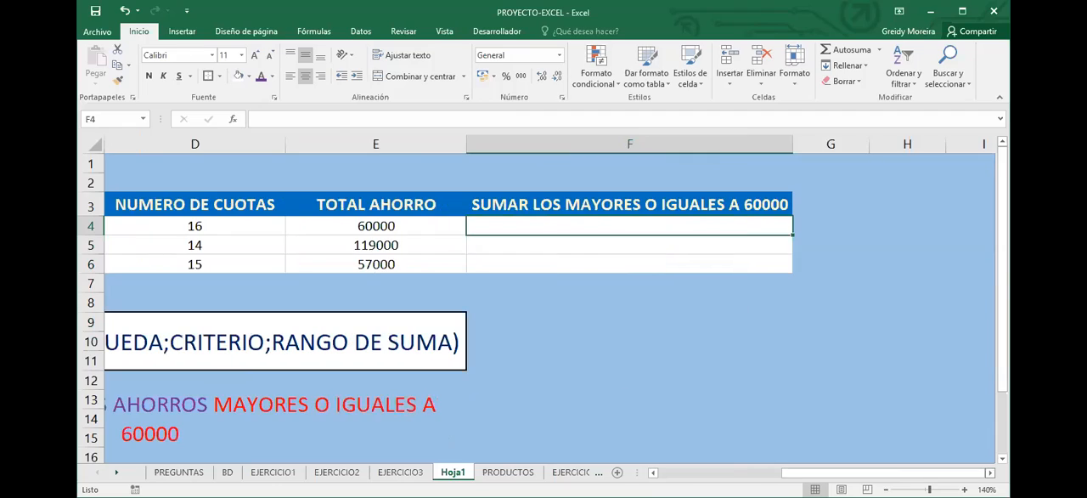
text(=SUMAR.SI(E4:E6)
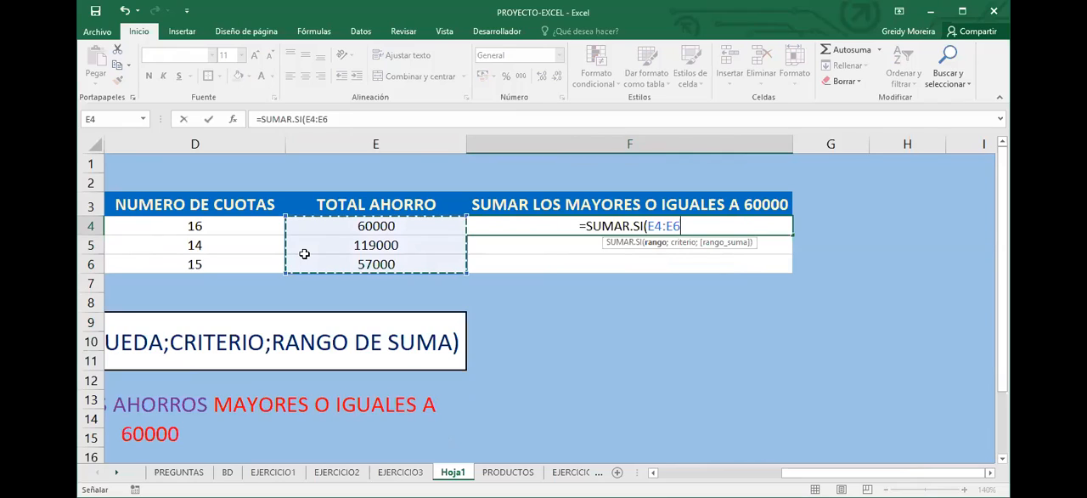
text(;)
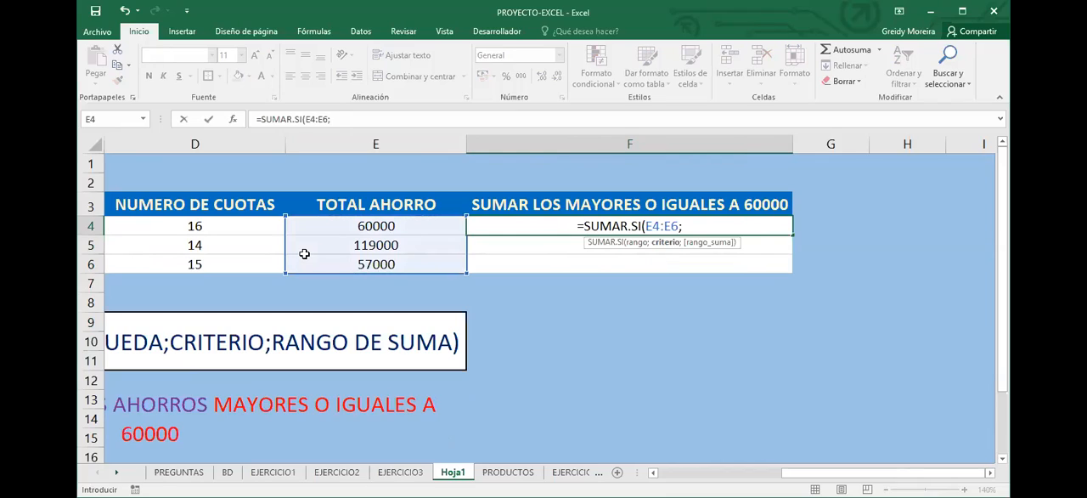
text(>=60000)
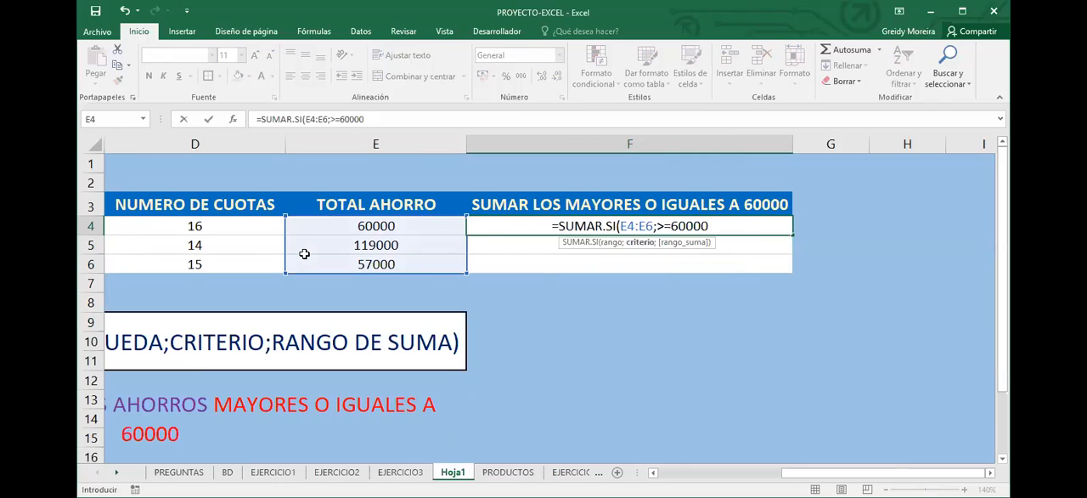
text(;)
click(320, 226)
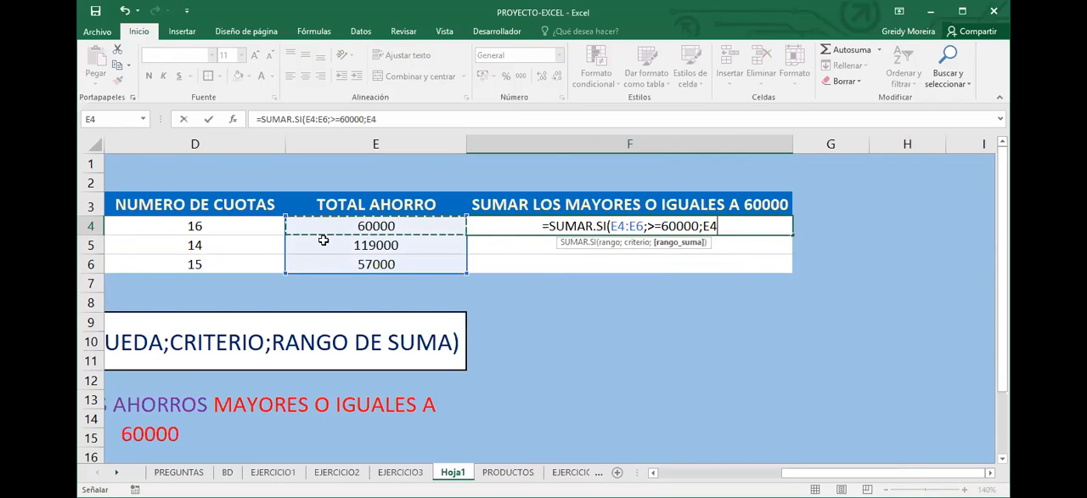
drag(324, 241, 326, 264)
click(408, 116)
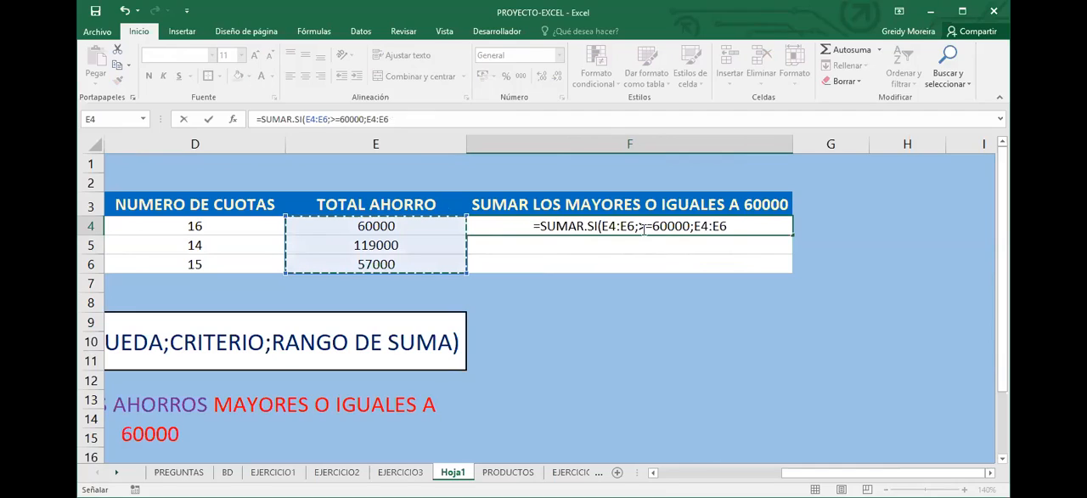
text())
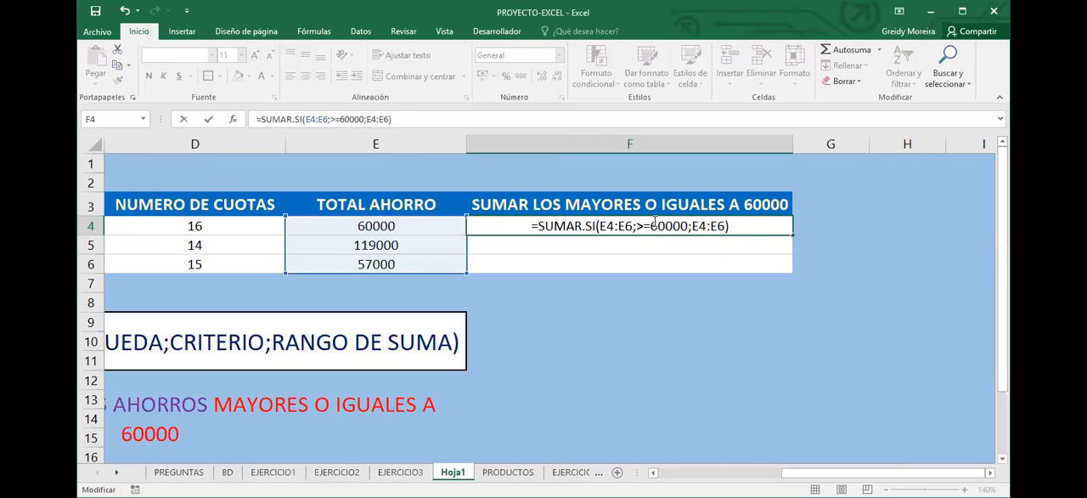
Enclose the >=60000 criterion of the F4 formula in double quotation marks and commit the formula
text(")
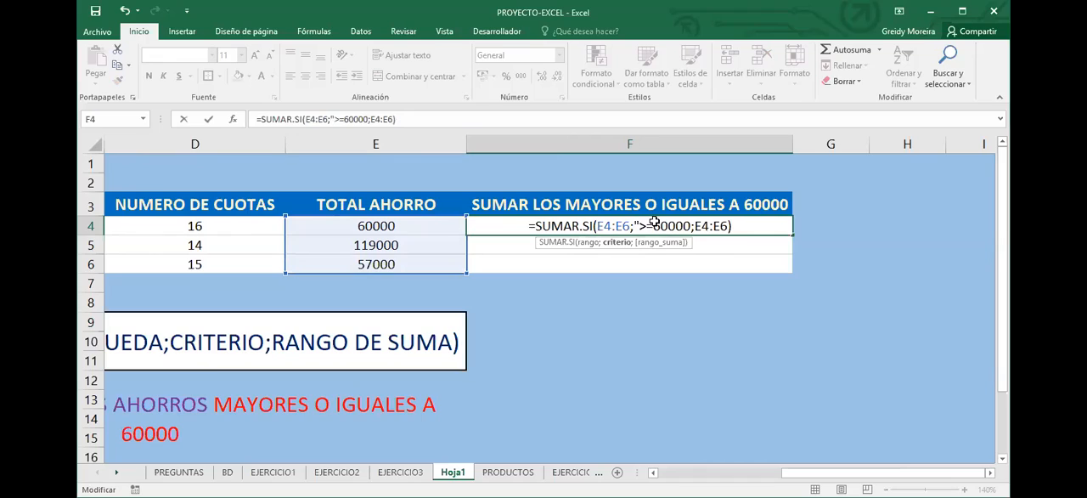
text(")
key(Return)
Remove the optional sum range from the F4 formula so it reads =SUMAR.SI(E4:E6;">=60000")
click(671, 227)
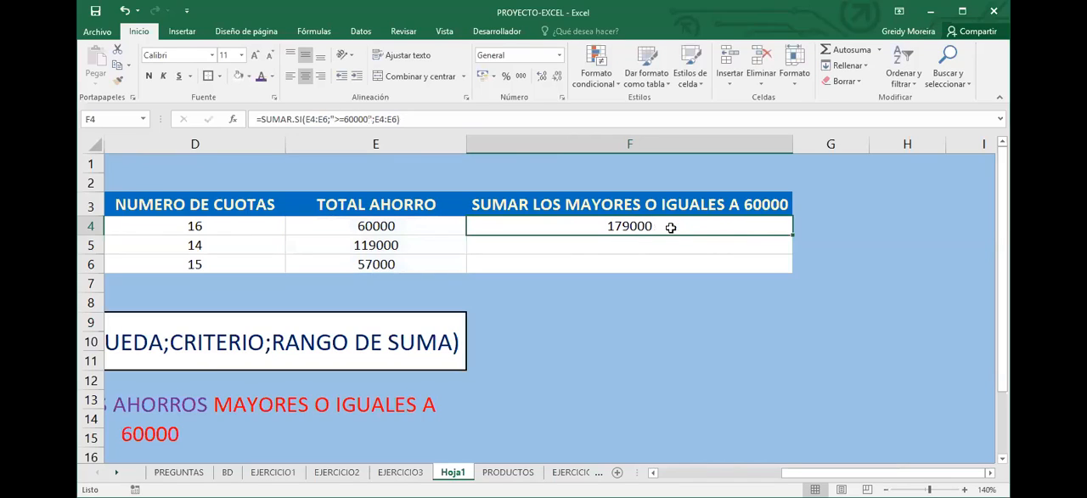
double_click(598, 226)
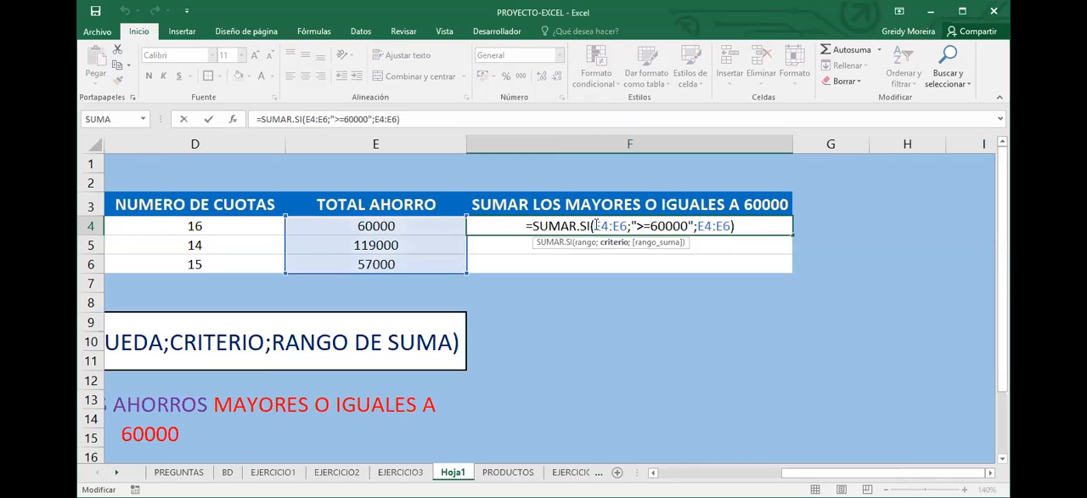
drag(596, 226, 752, 230)
click(752, 229)
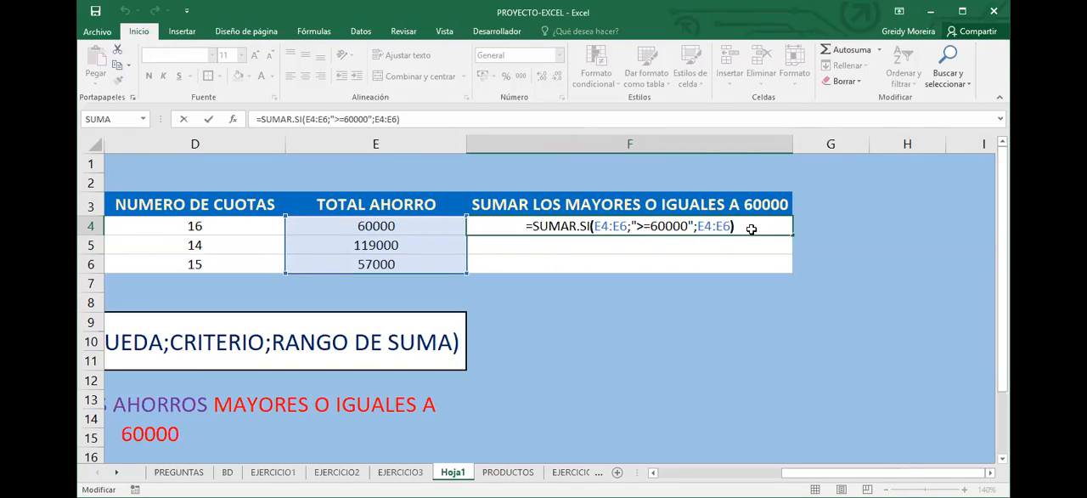
key(Return)
click(746, 231)
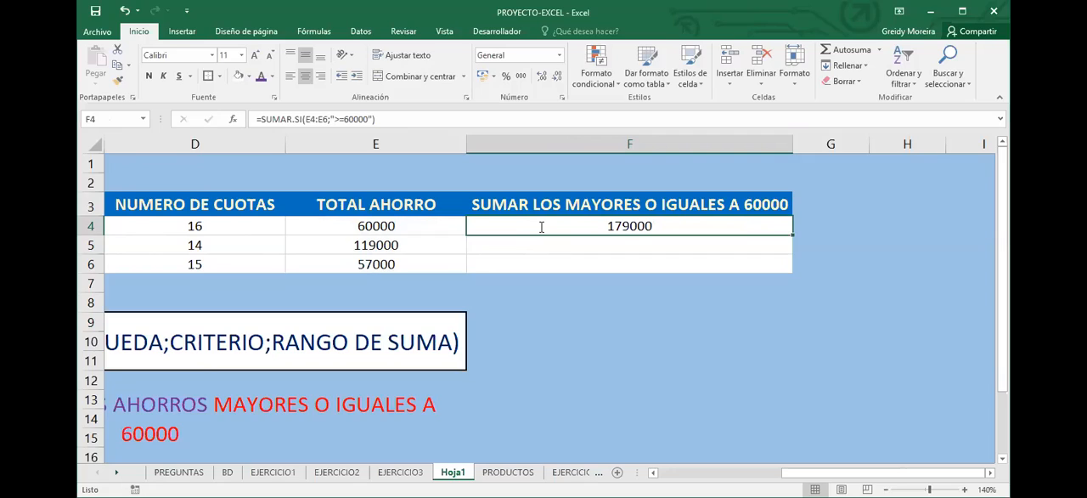
double_click(574, 226)
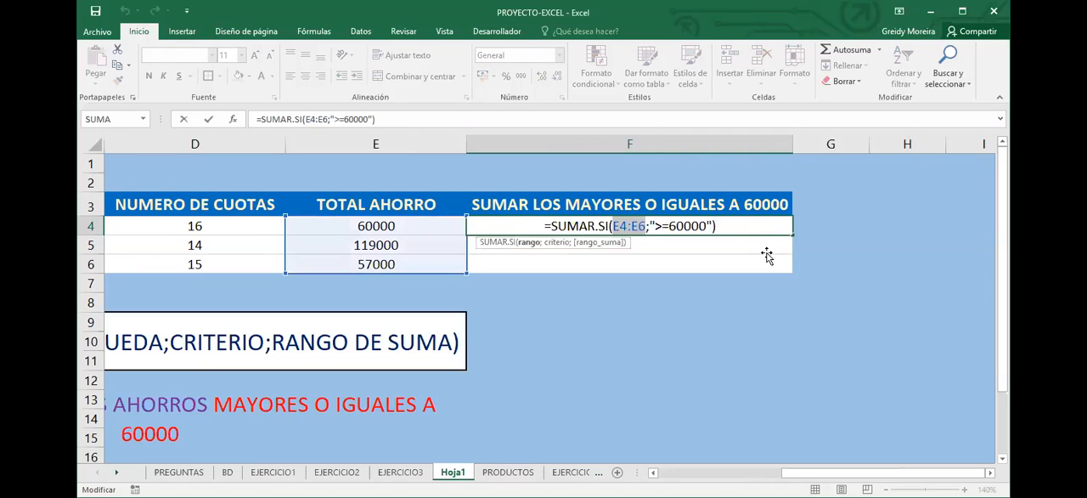
key(Return)
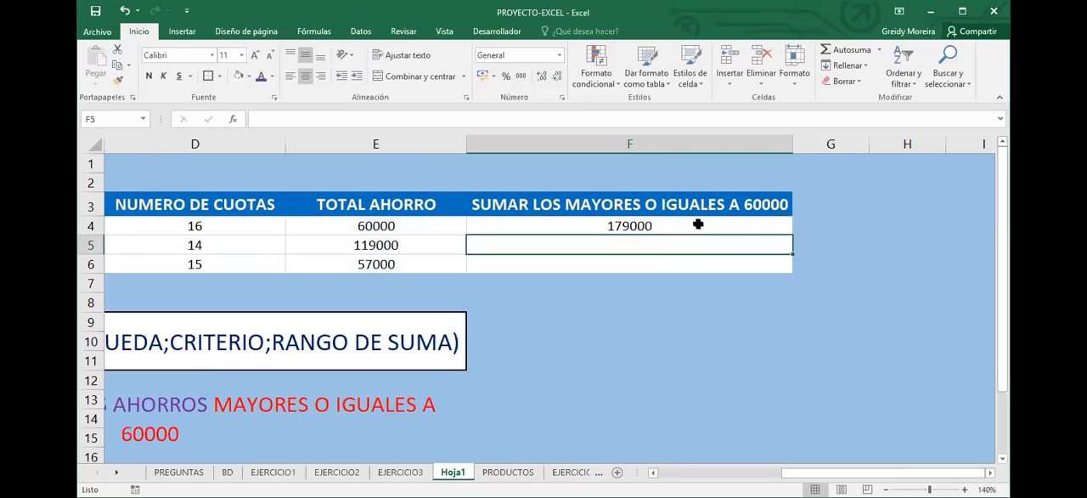
Enlarge the font of the sum in F4 to 22 and fill its formula down to F6
click(688, 227)
click(595, 303)
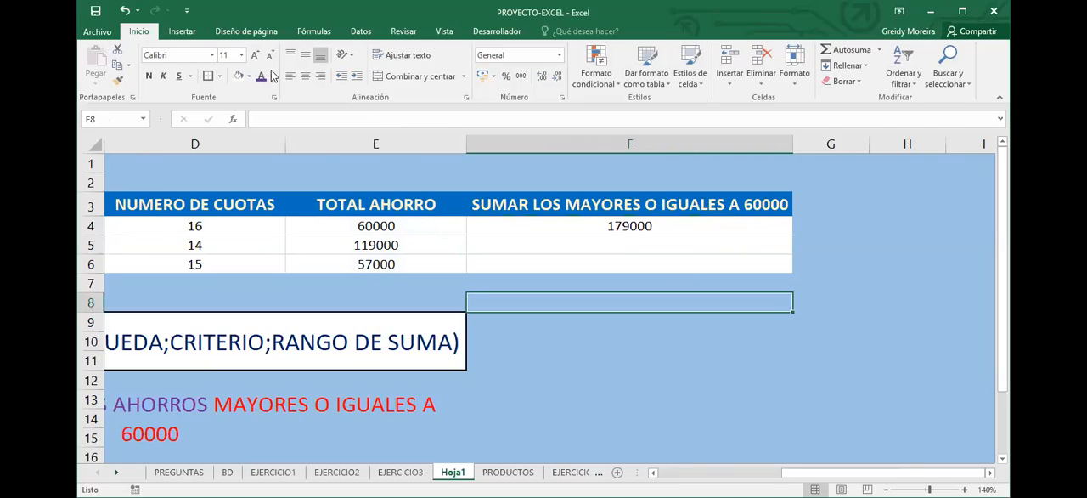
click(255, 55)
click(255, 54)
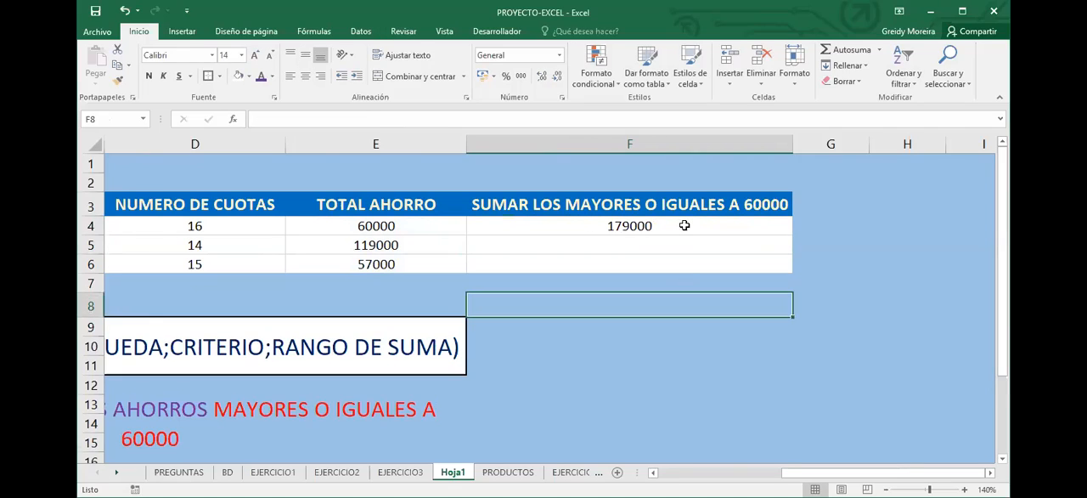
click(683, 226)
click(255, 56)
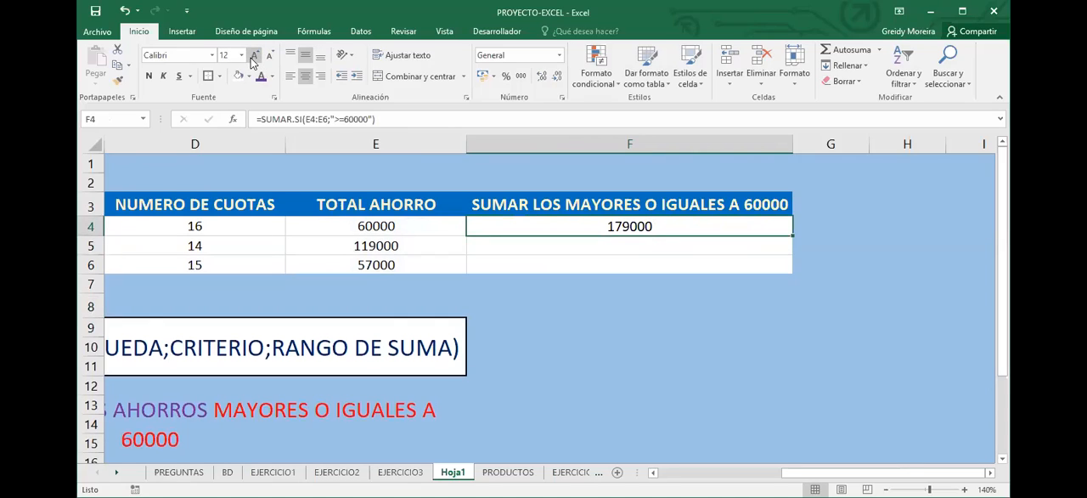
click(254, 56)
click(253, 55)
click(254, 55)
click(254, 55)
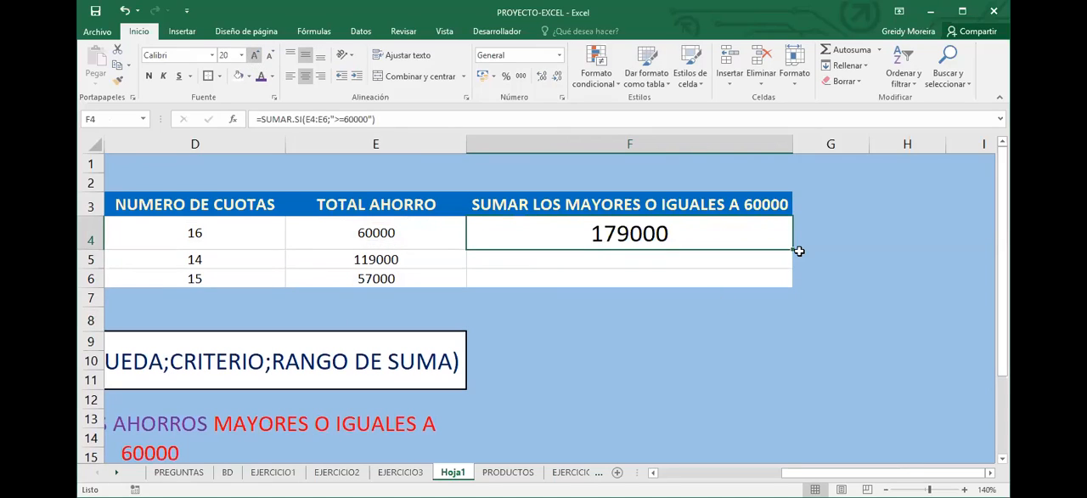
drag(794, 251, 699, 277)
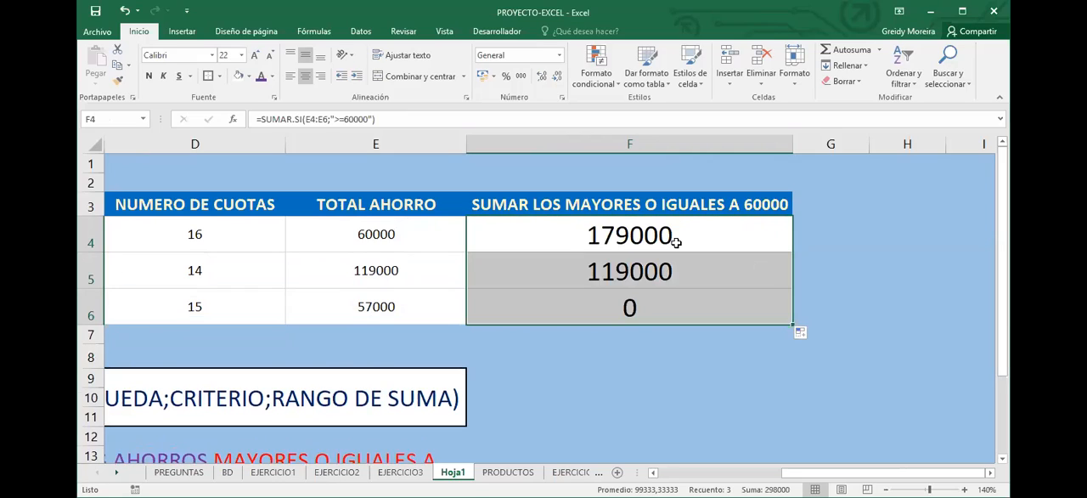
Make the range in the F4 formula absolute as $E$4:$E$6 and fill the formula down to F6
click(677, 245)
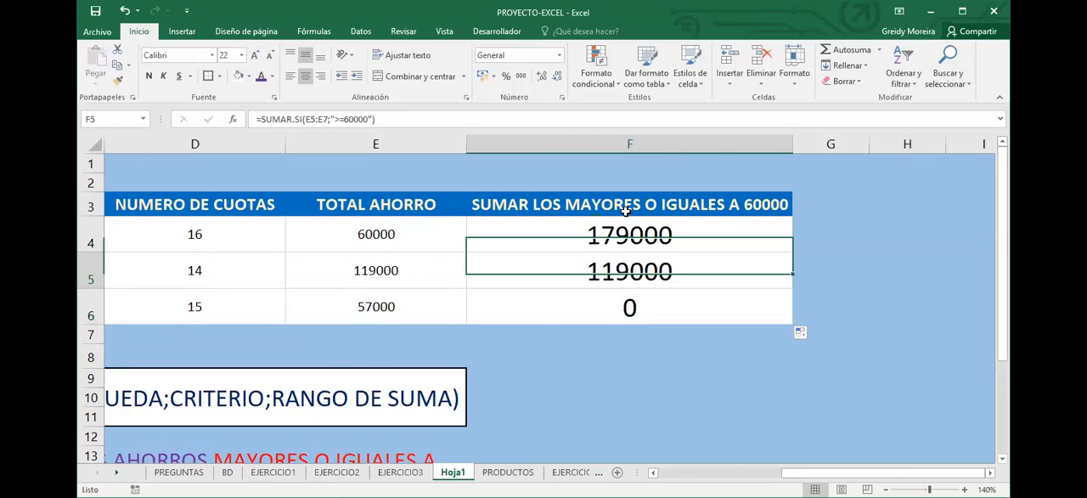
click(307, 119)
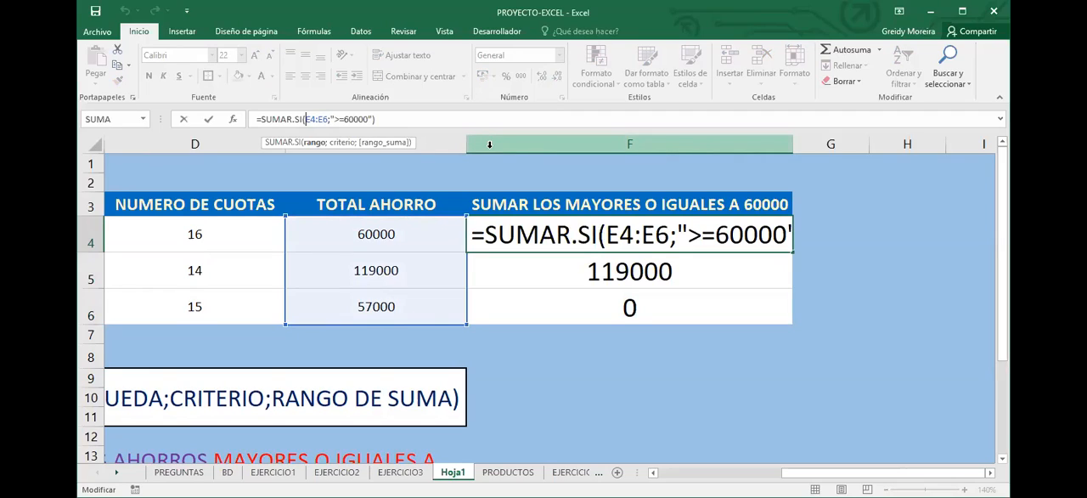
text($E)
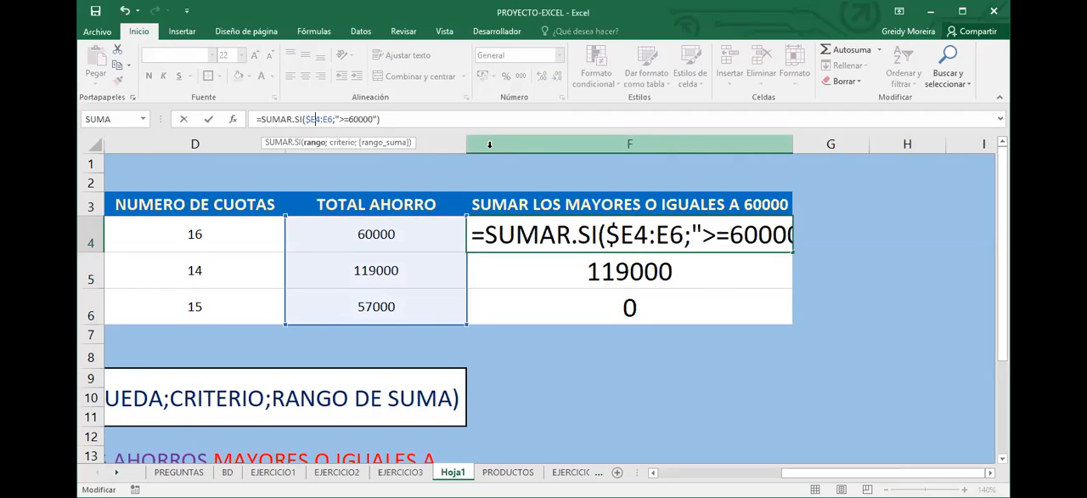
text($)
key(Right)
key(Right)
text($)
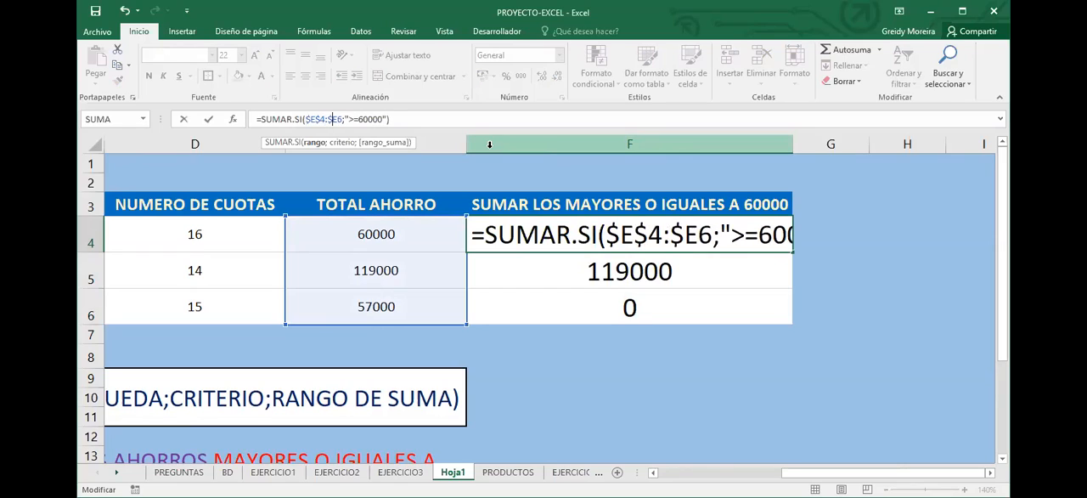
key(Return)
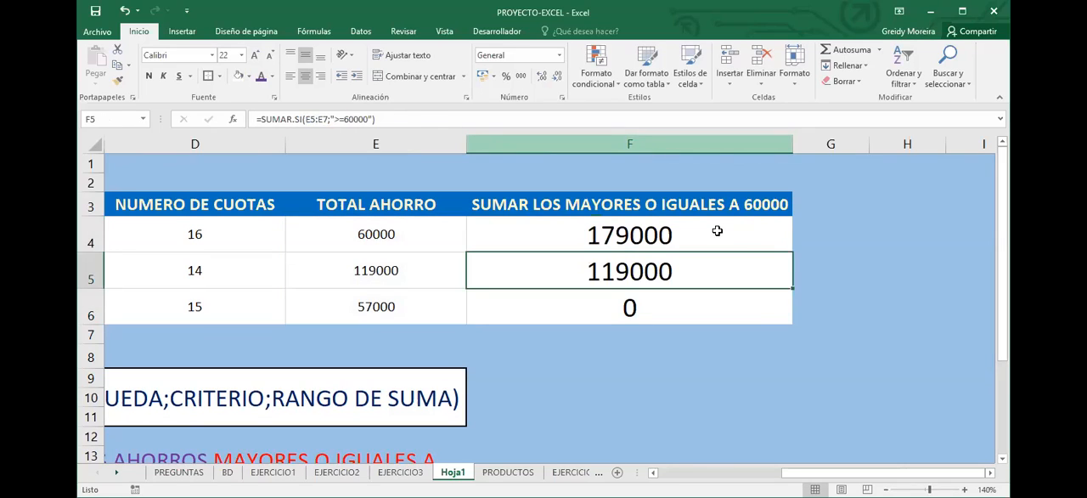
click(789, 244)
drag(793, 253, 769, 314)
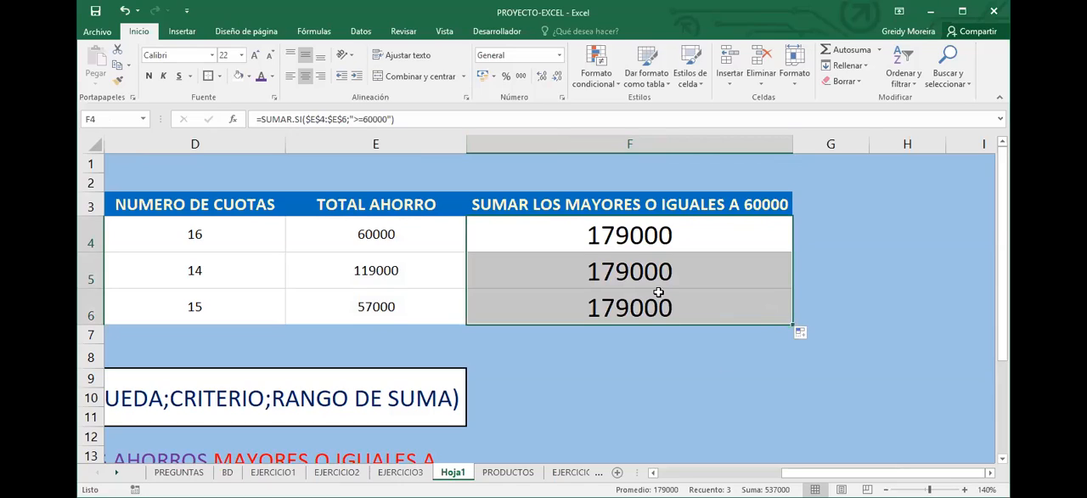
Restore the relative range E4:E6 in the F4 formula by removing all its dollar signs
click(622, 232)
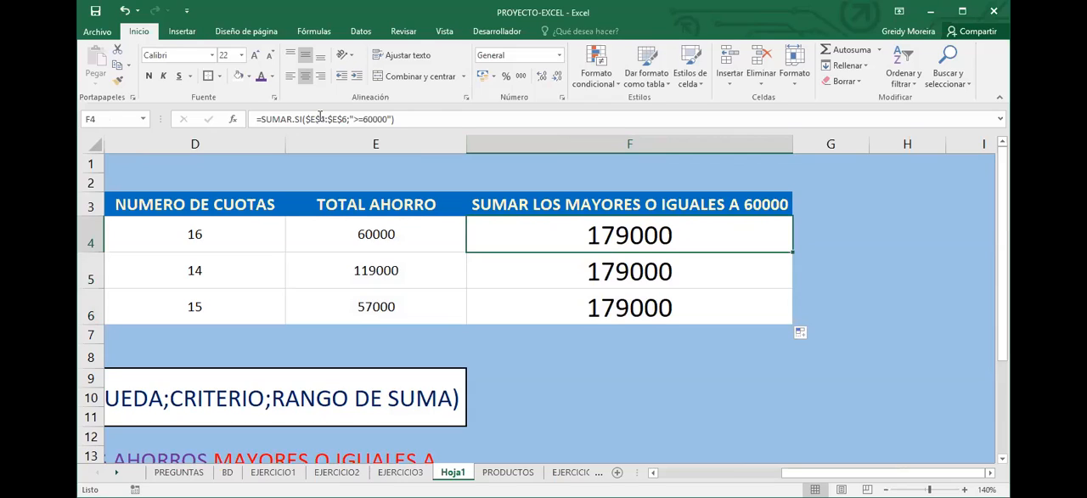
click(319, 119)
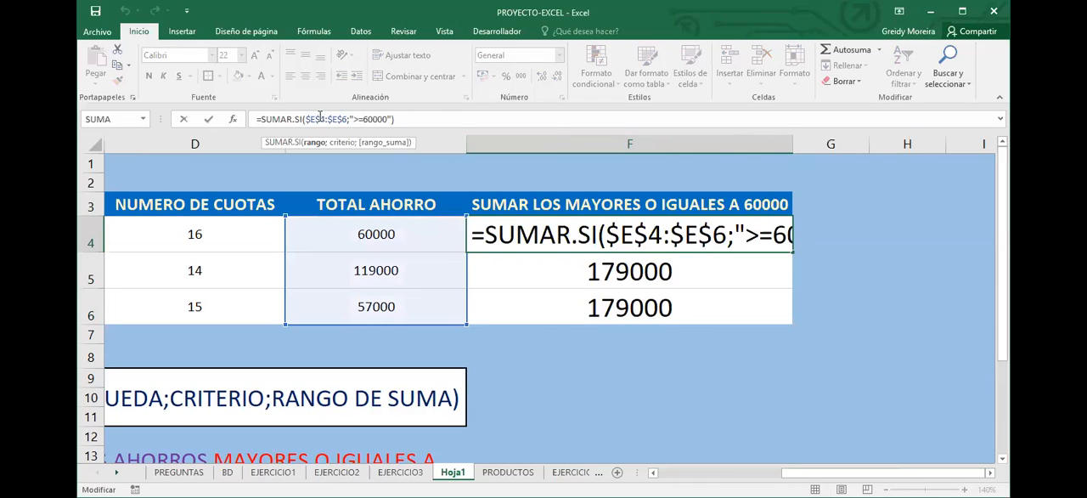
click(312, 117)
key(BackSpace)
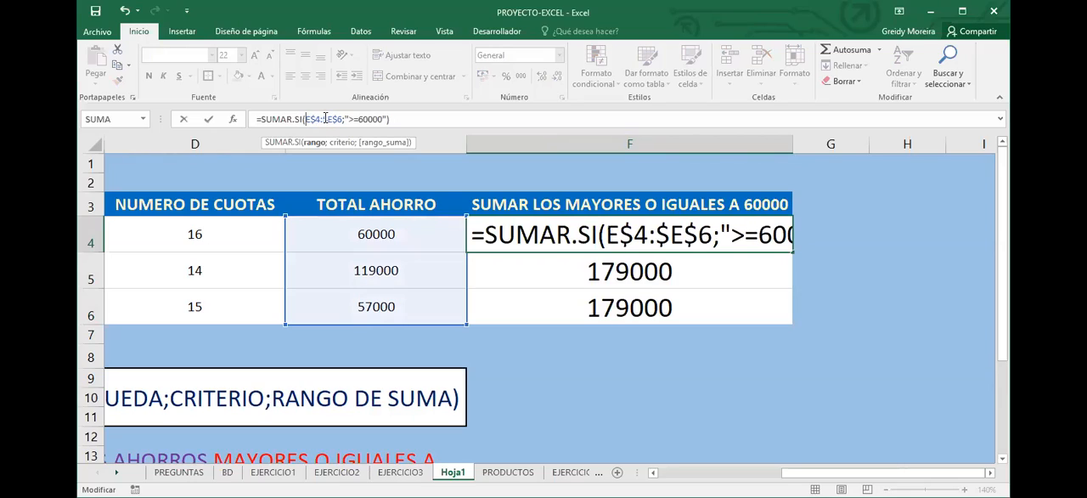
key(Right)
key(Right)
key(BackSpace)
key(Right)
key(Right)
key(Right)
key(BackSpace)
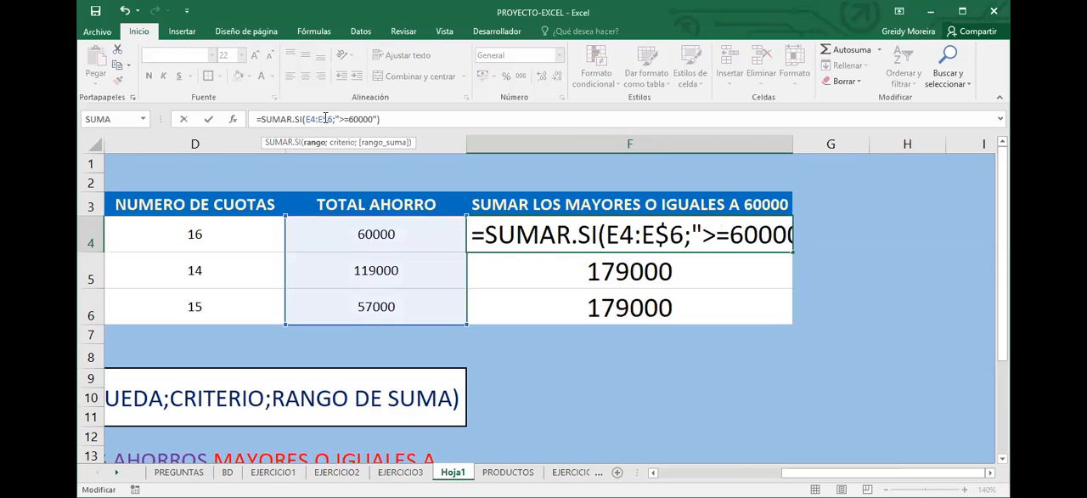
key(Right)
key(Right)
key(BackSpace)
key(ctrl+Return)
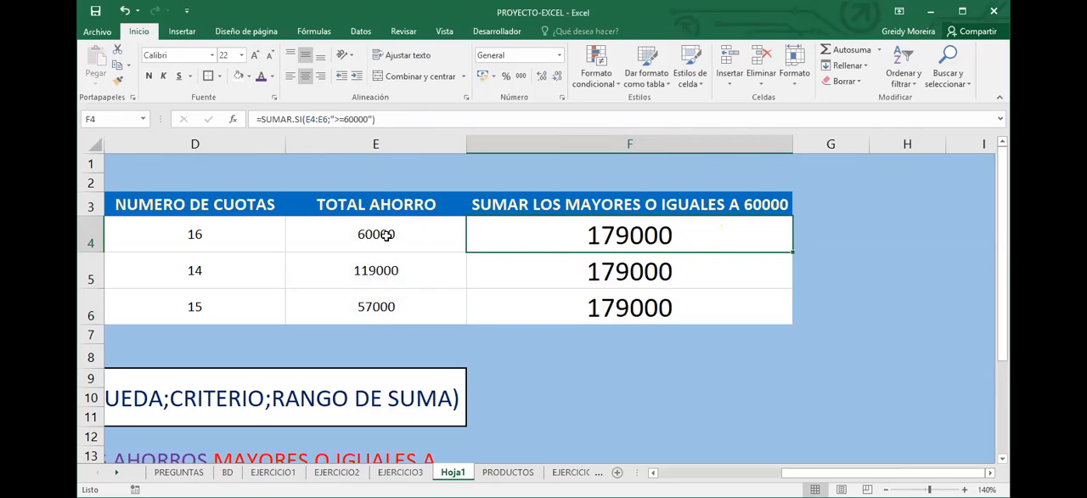
Review the savings range E4:E6 and the F4 formula, and clear the absolute-range formulas from F5 and F6
key(Left)
key(shift+Down)
key(shift+Down)
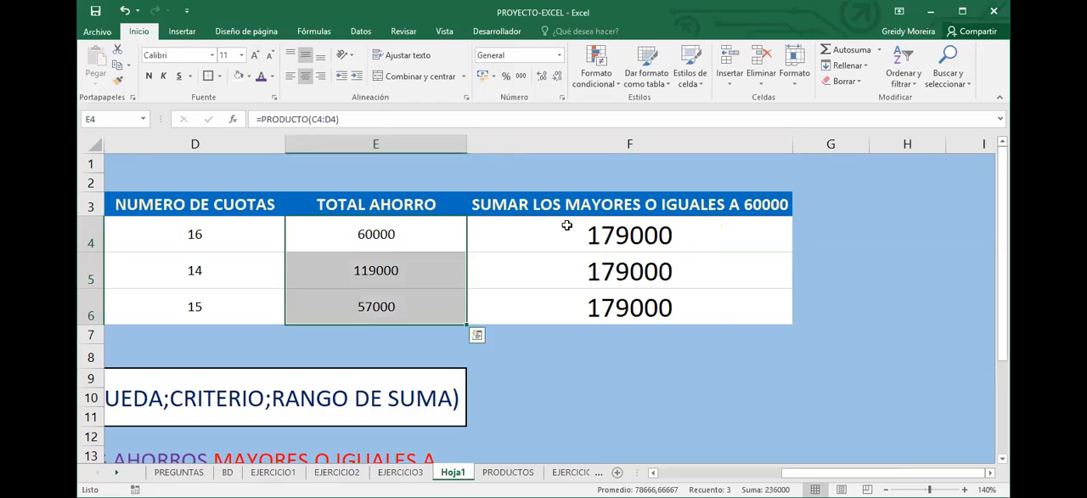
key(Right)
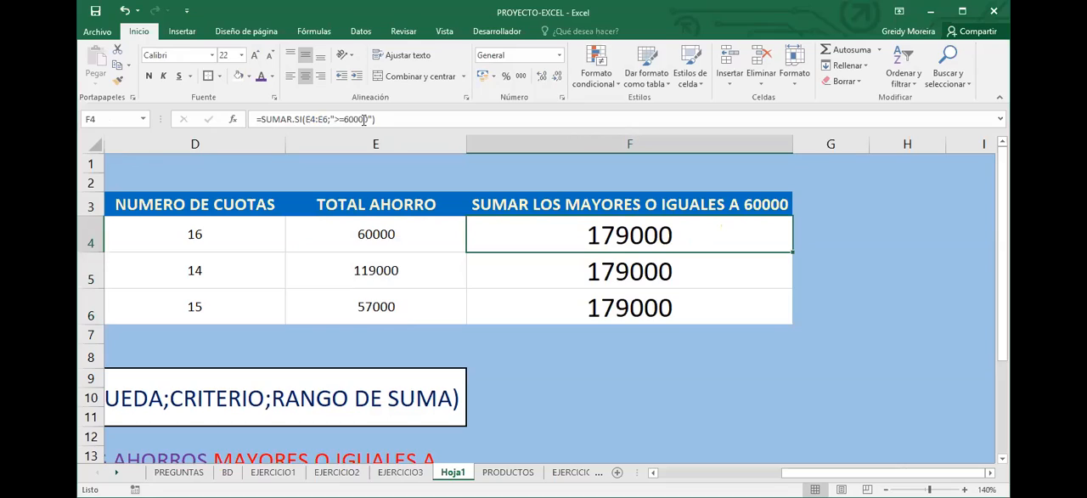
click(675, 285)
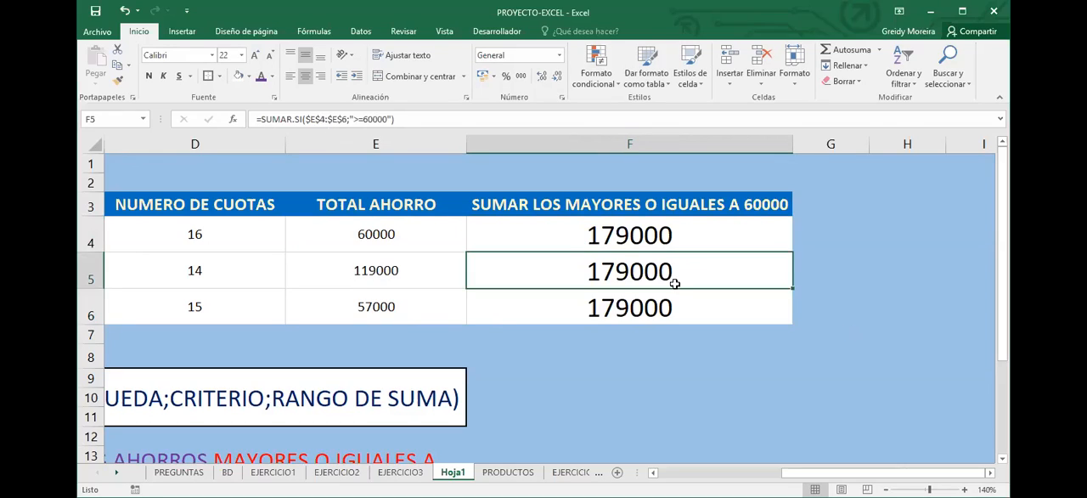
key(Delete)
click(678, 306)
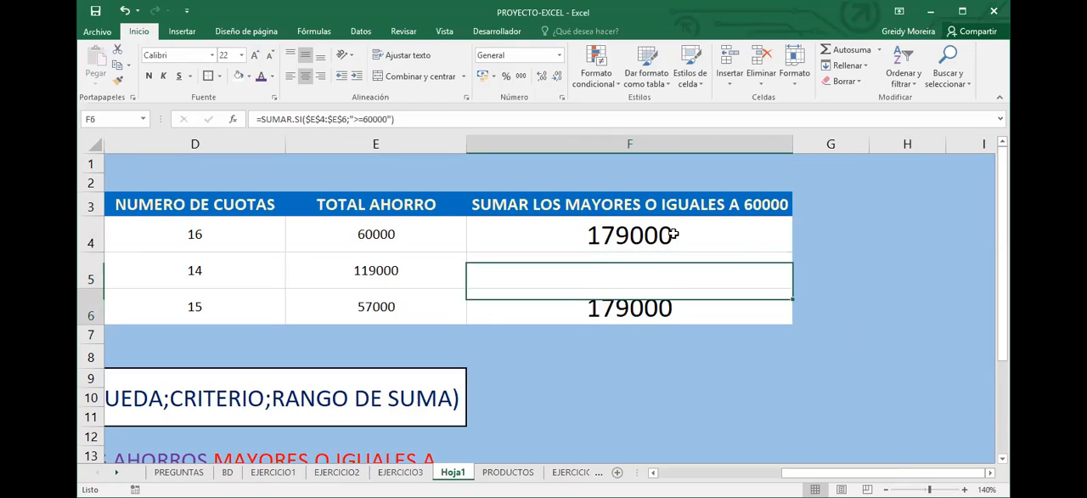
key(Delete)
Fill the relative-range formula from F4 down to F6 and inspect the range used by the copy in F6
click(674, 234)
drag(794, 252, 660, 304)
click(660, 303)
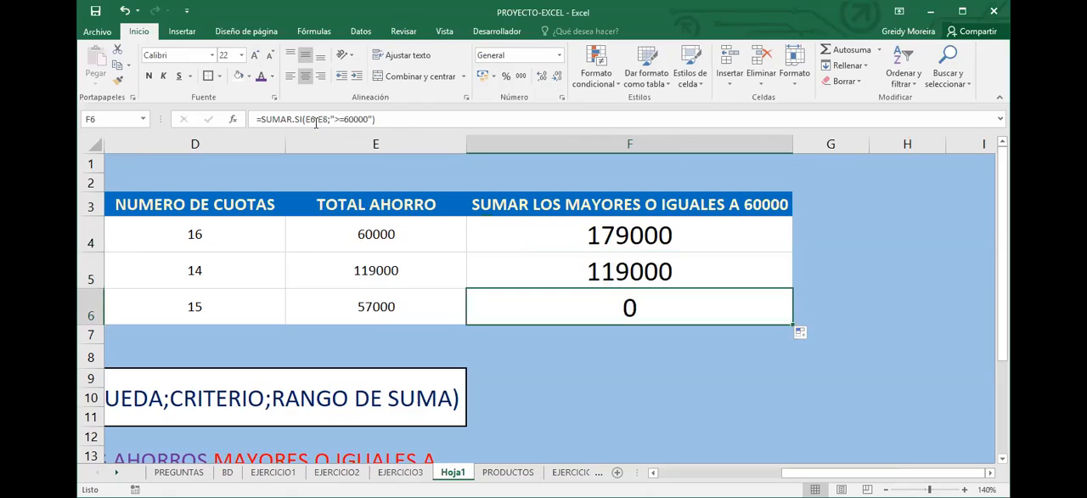
click(317, 119)
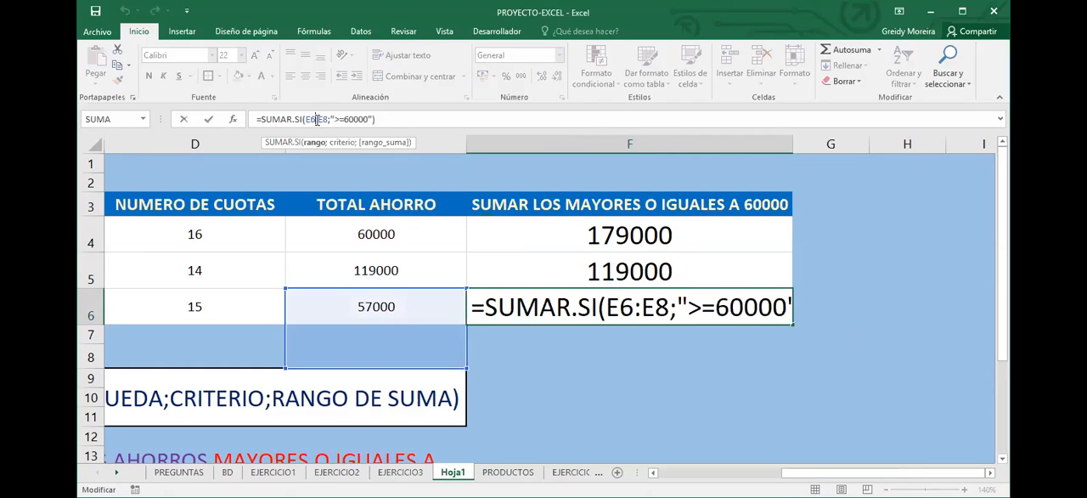
key(Return)
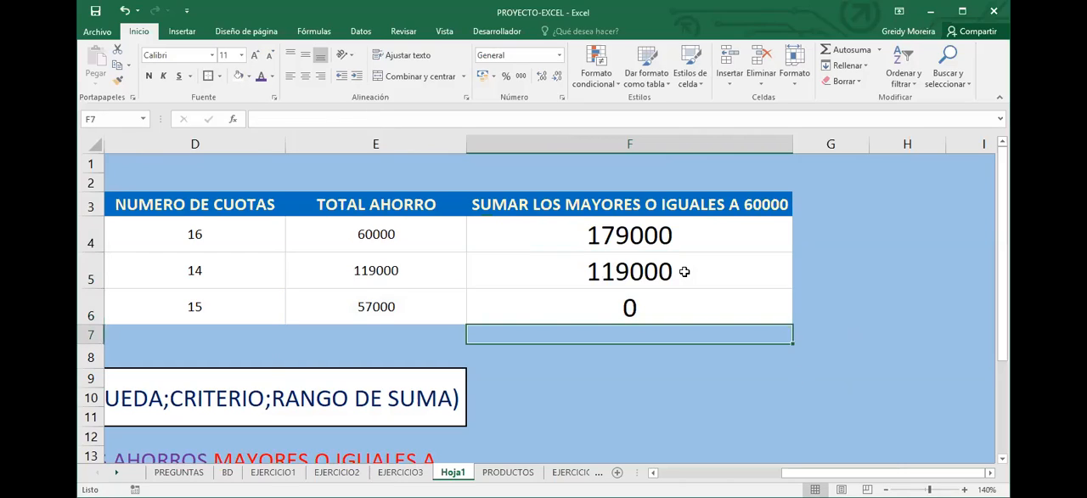
Clear the range F5:F6, leaving the SUMAR.SI formula only in F4
drag(682, 271, 677, 303)
key(Delete)
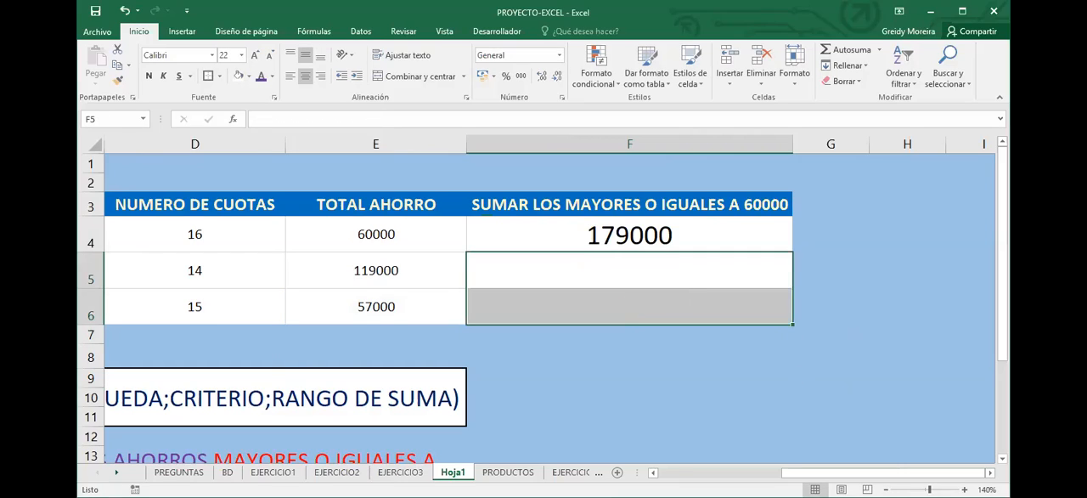
click(709, 285)
Clear the total savings in E5 and E6 and refill them with the PRODUCTO formula from E4
scroll(249, 267, left, 1)
click(554, 237)
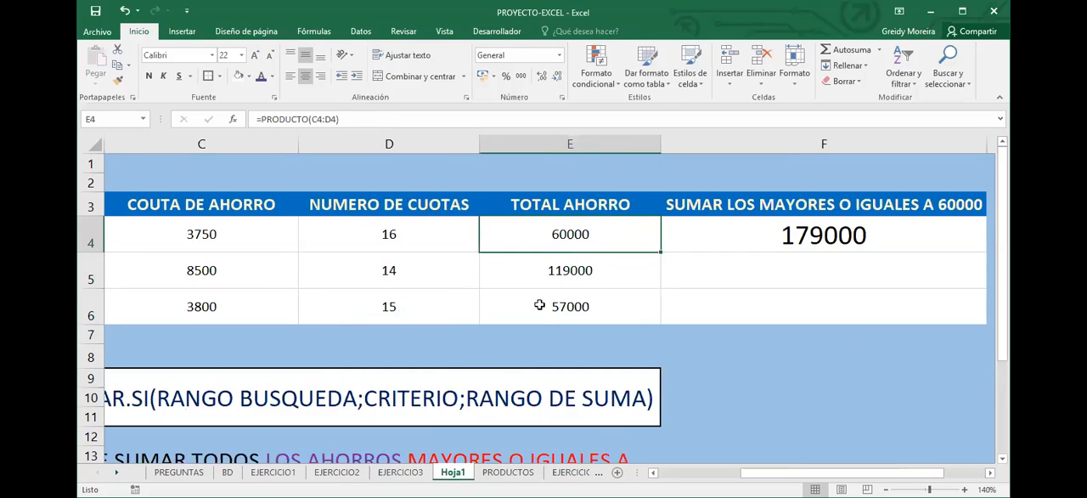
drag(545, 244, 539, 307)
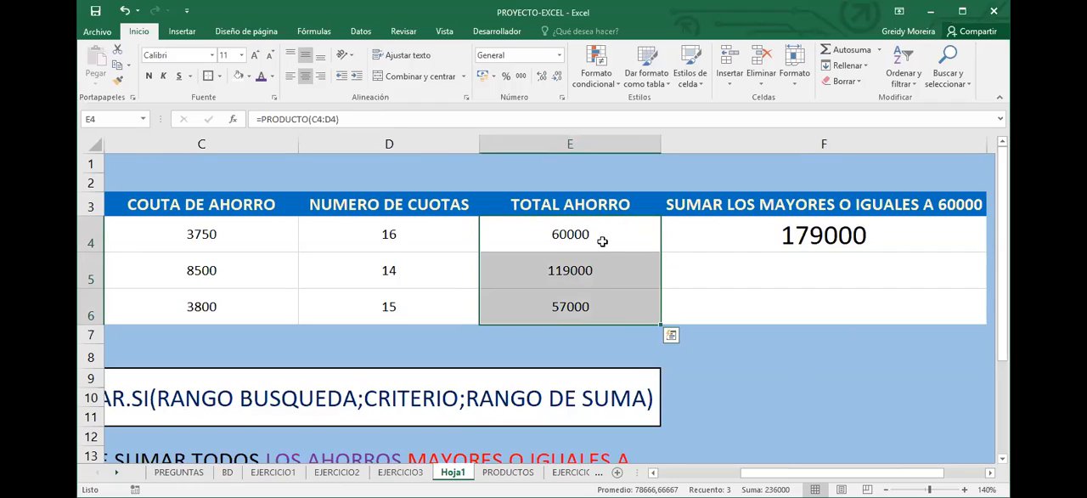
click(604, 271)
key(Delete)
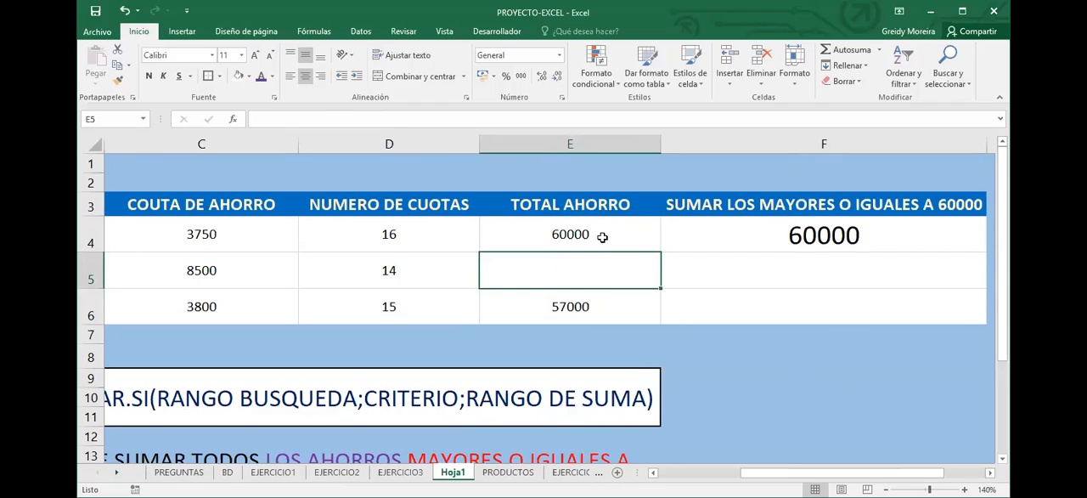
key(Down)
key(Delete)
click(656, 248)
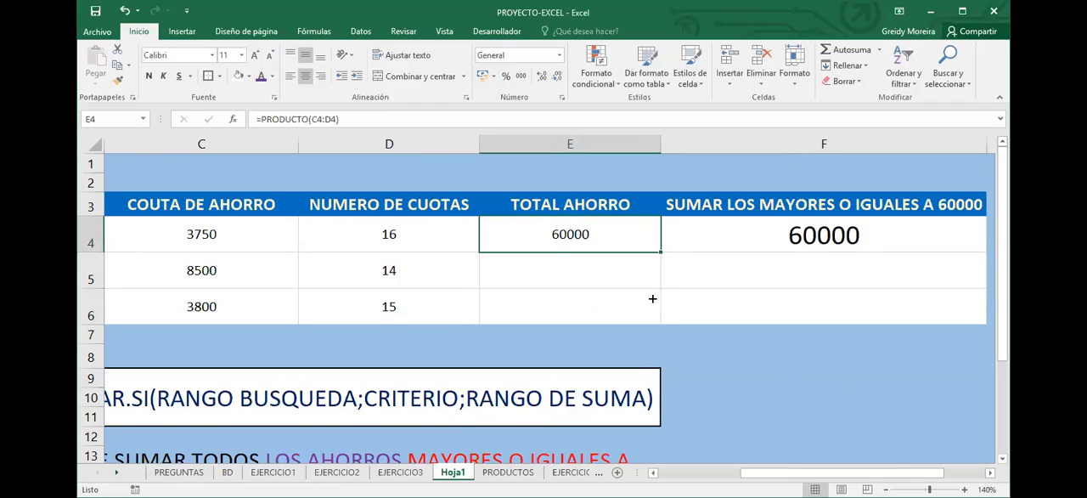
drag(652, 299, 650, 314)
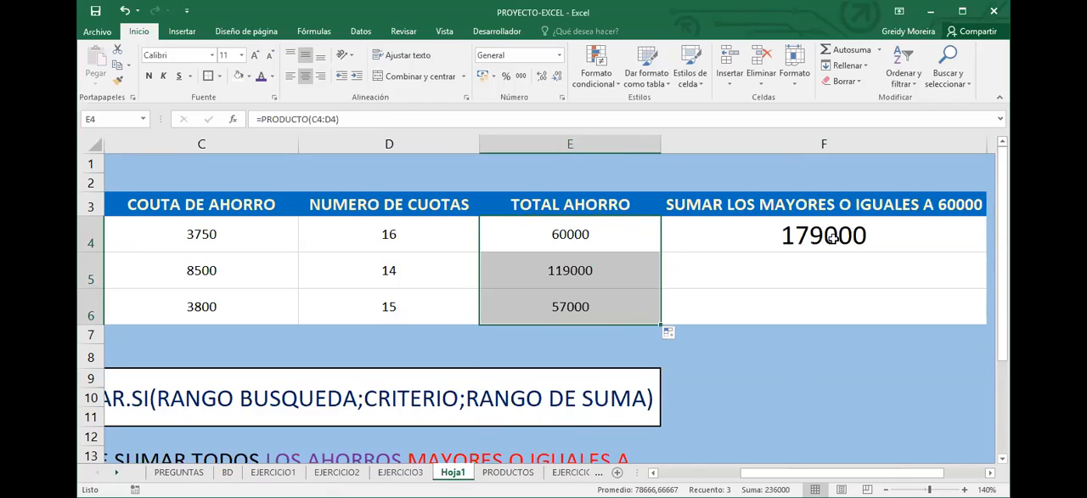
Merge and center the cells F4:F6 into a single result cell
drag(798, 230, 796, 307)
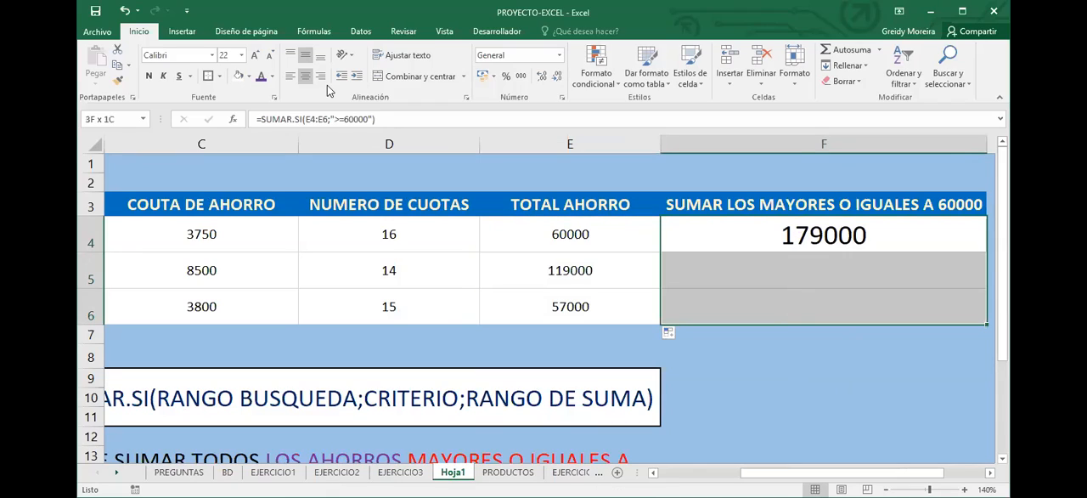
click(408, 76)
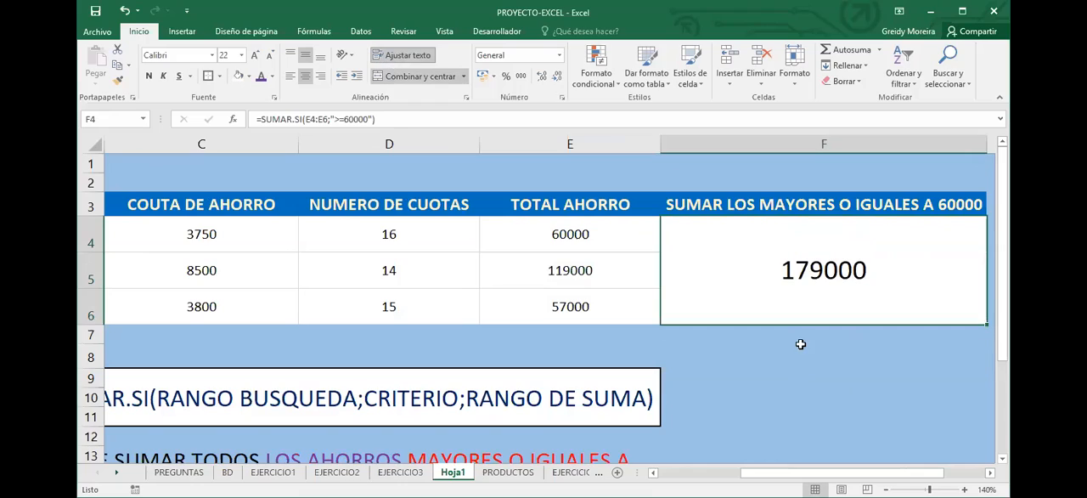
drag(801, 346, 799, 336)
Clear the merged cell F4 and re-enter the formula =SUMAR.SI(E4:E6;">=60000")
click(785, 255)
key(Delete)
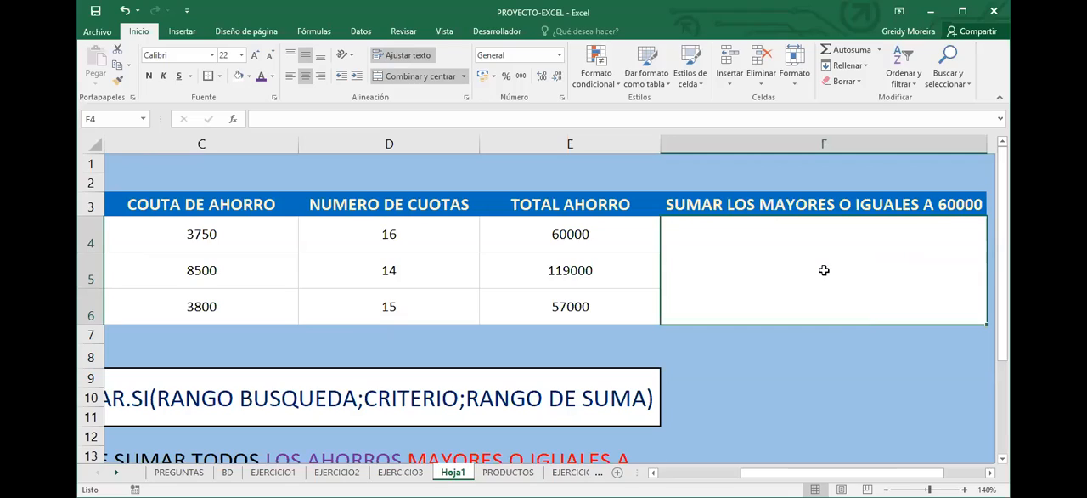
text(=SUMAR.SI()
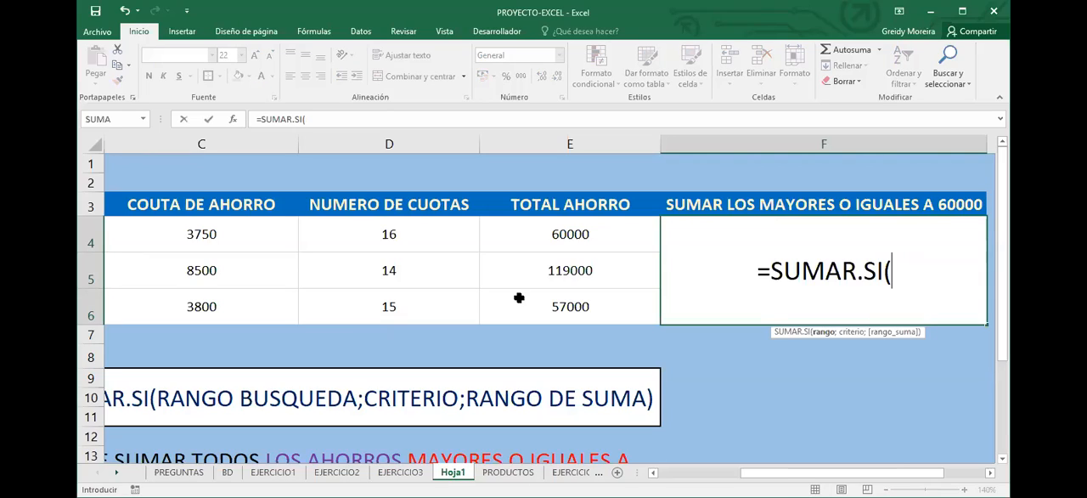
drag(519, 234, 519, 297)
text(;)
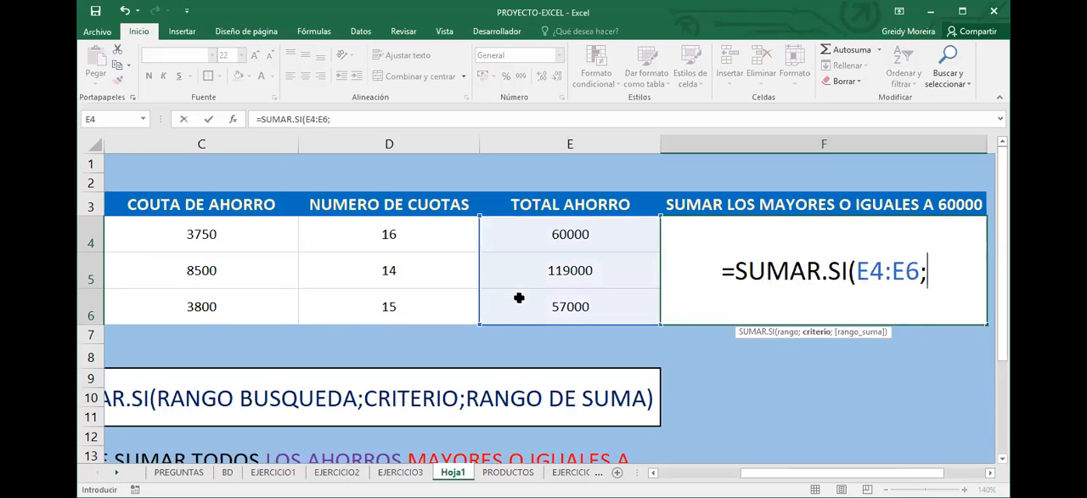
text(")
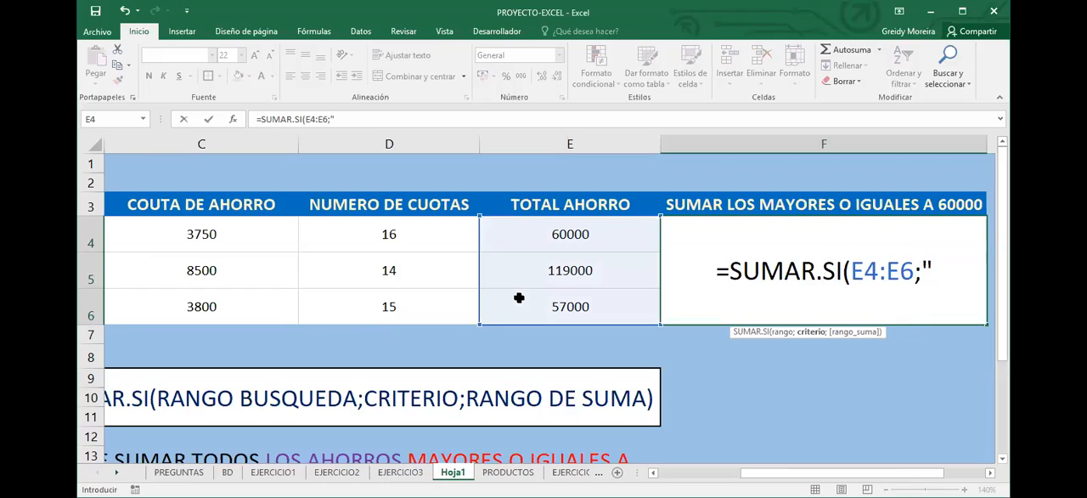
text(>=60000"))
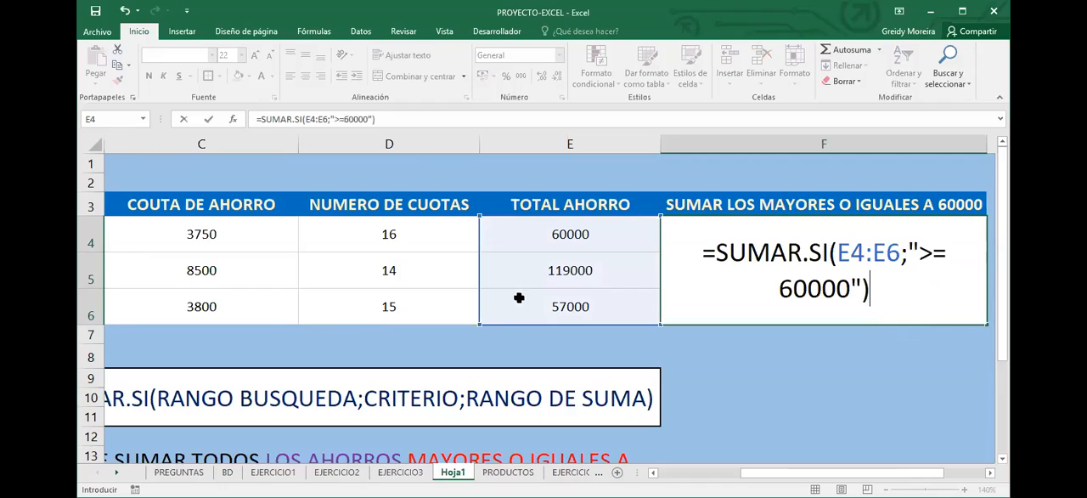
key(Return)
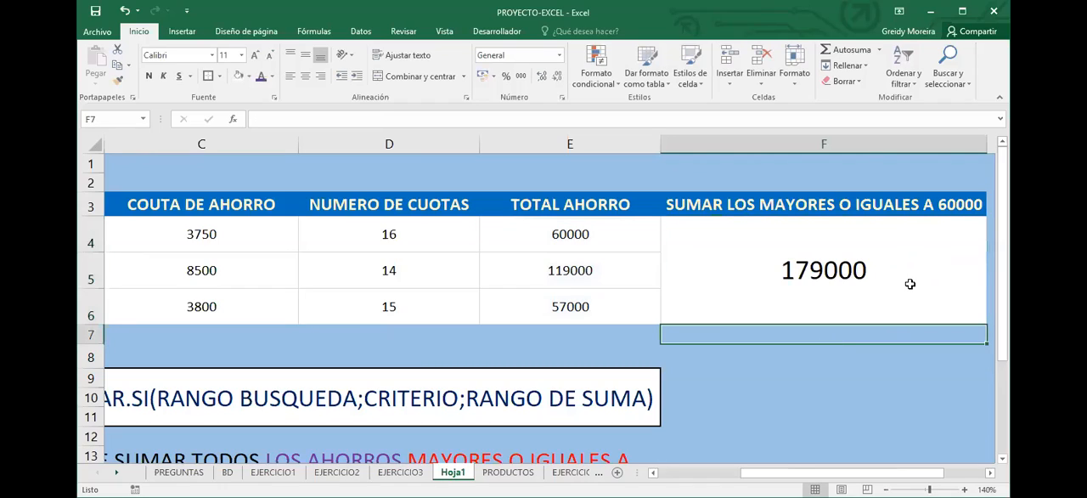
Total the savings in E7 with =SUMA(E4:E6) and compare it with the conditional sum in F4
click(900, 281)
drag(608, 236, 630, 306)
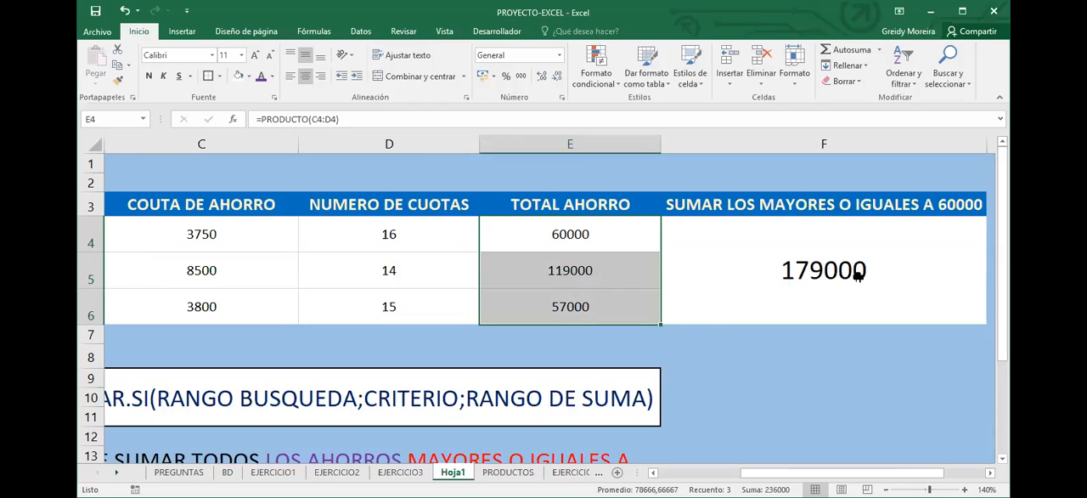
drag(603, 227, 582, 307)
click(585, 338)
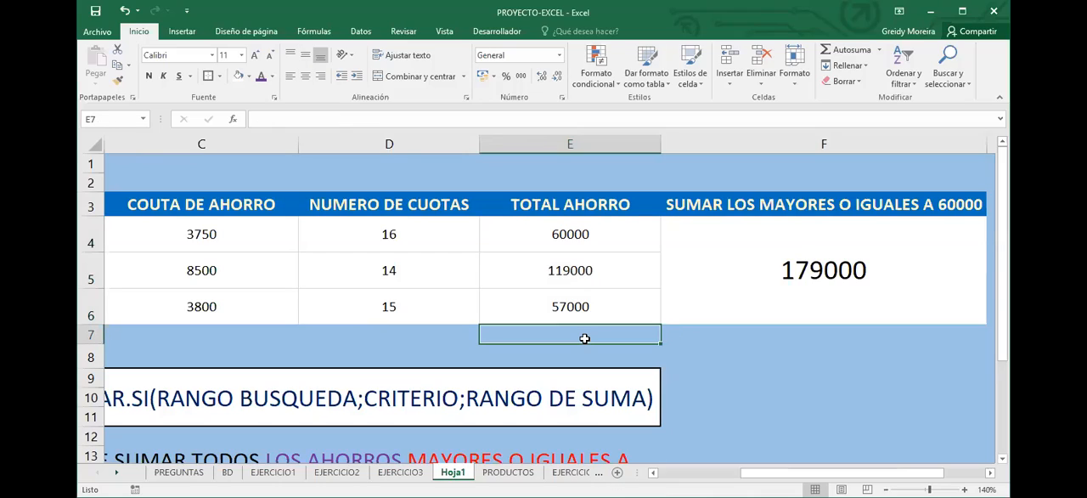
key(alt+equal)
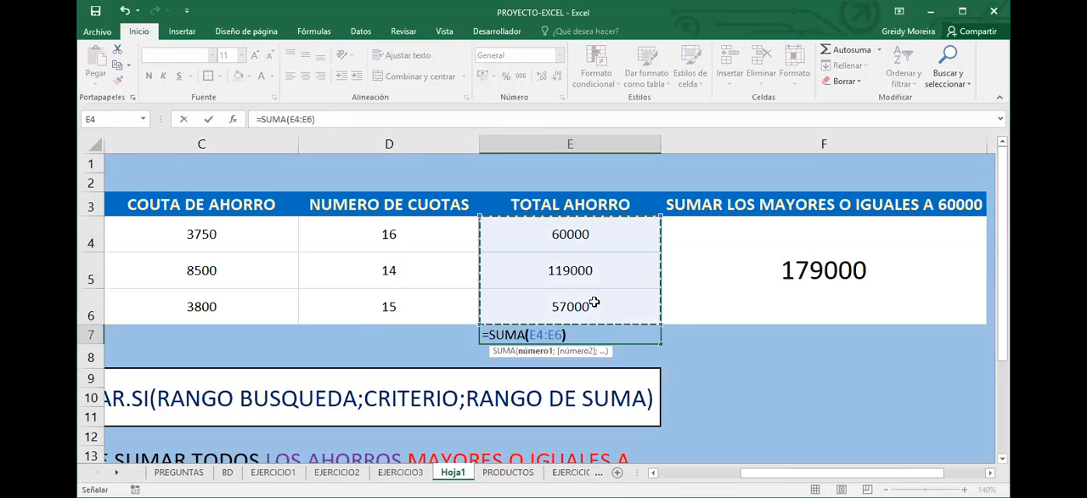
key(Return)
key(Up)
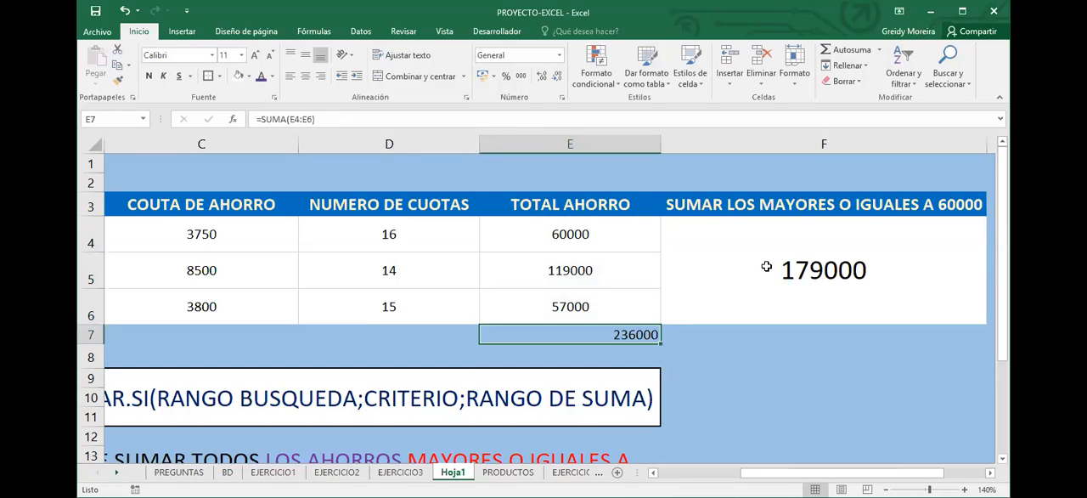
click(804, 275)
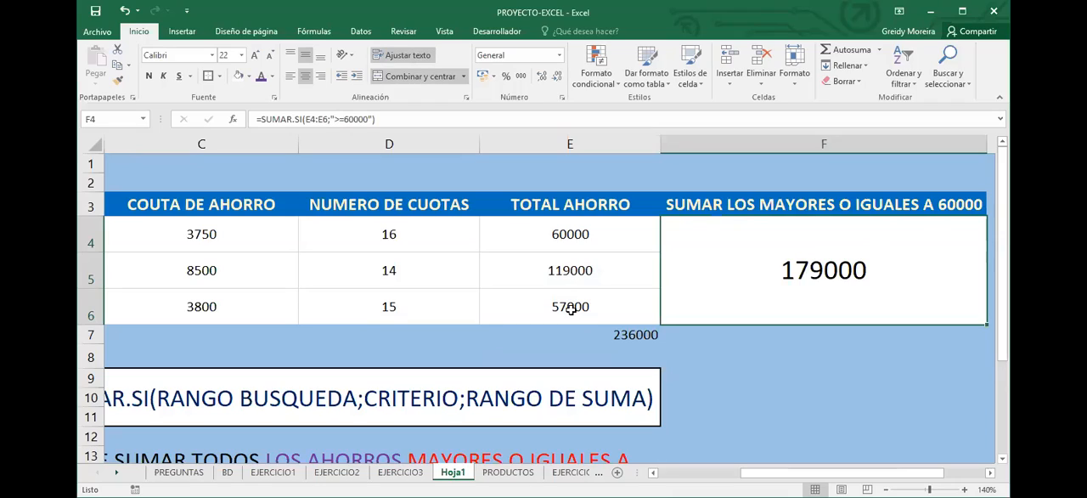
key(Left)
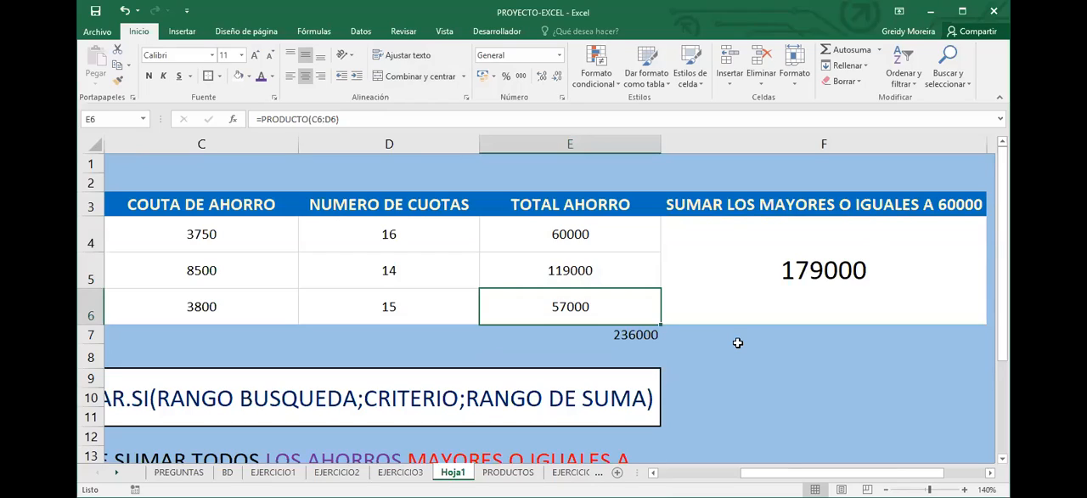
click(776, 309)
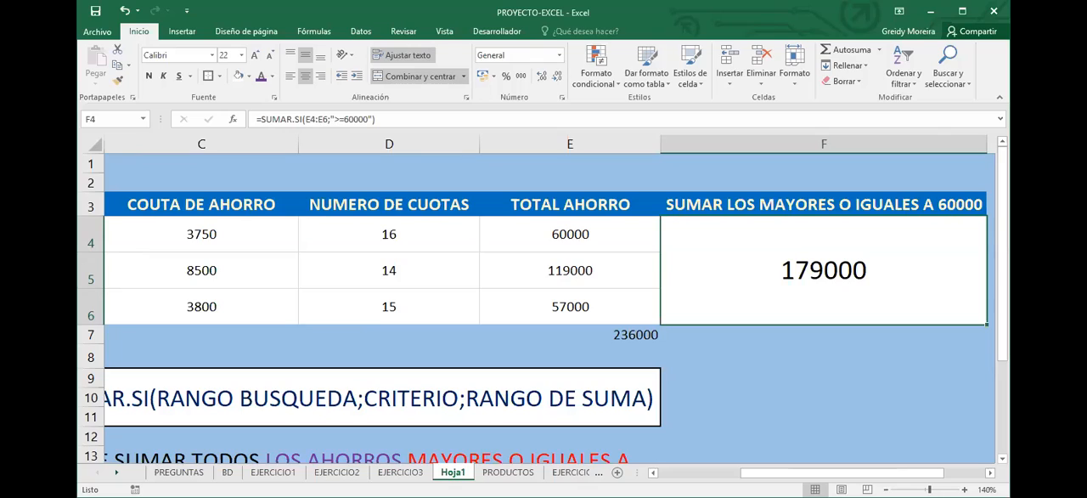
Highlight the gender input cell B11 of the total salaries exercise on the EJERCICIO3 sheet with a red fill
click(396, 468)
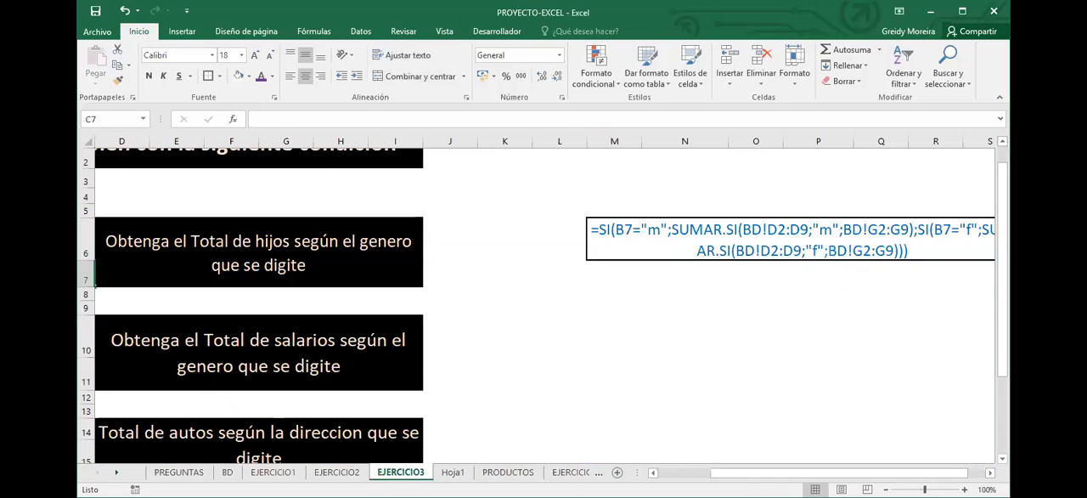
scroll(544, 306, left, 3)
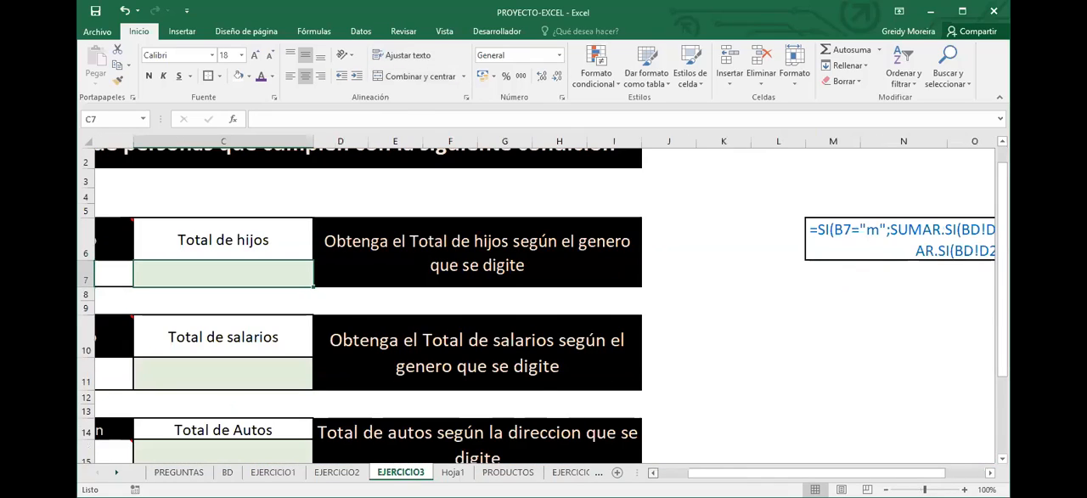
scroll(543, 306, left, 1)
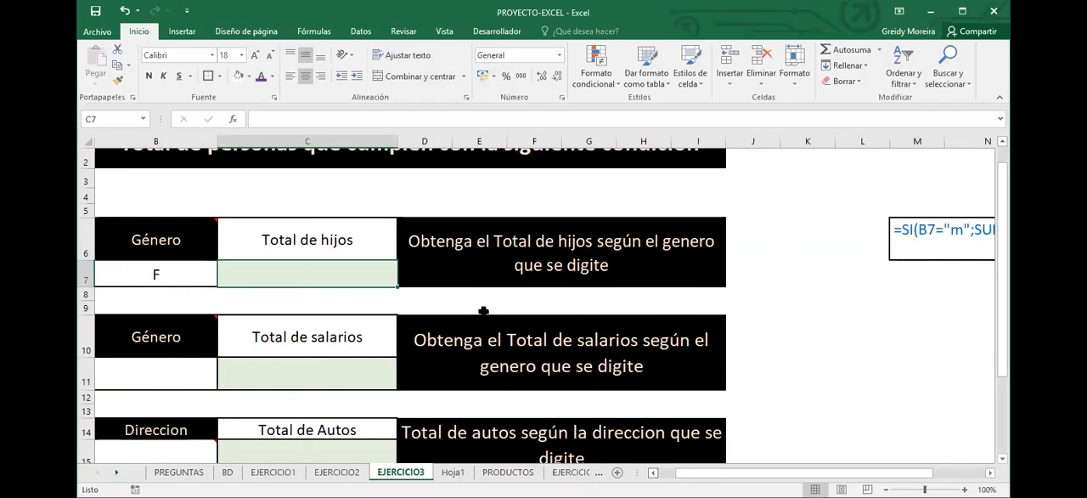
click(498, 356)
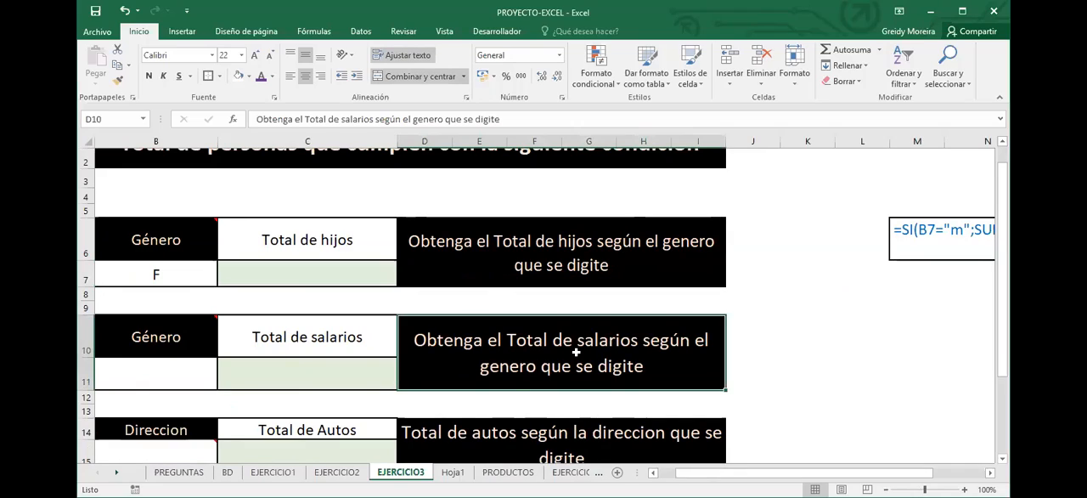
click(168, 376)
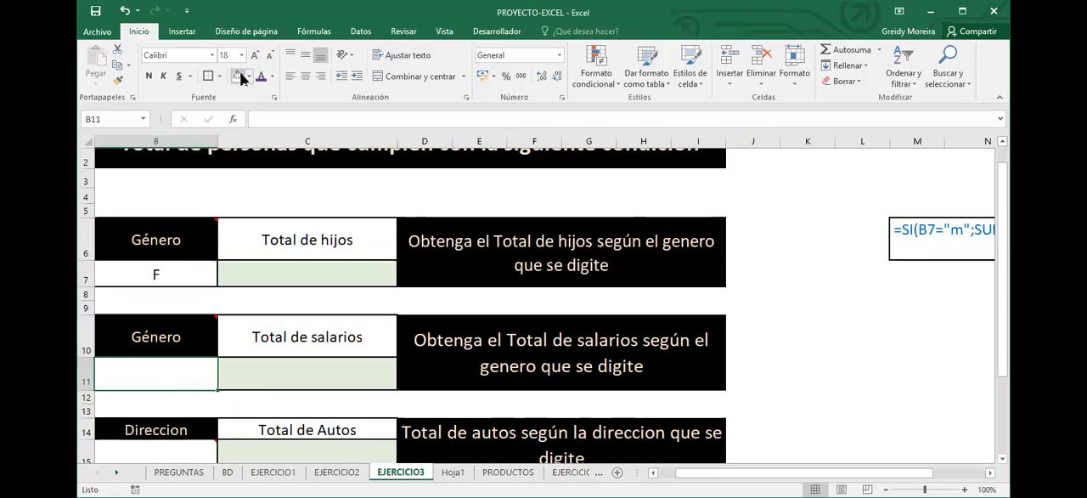
click(247, 184)
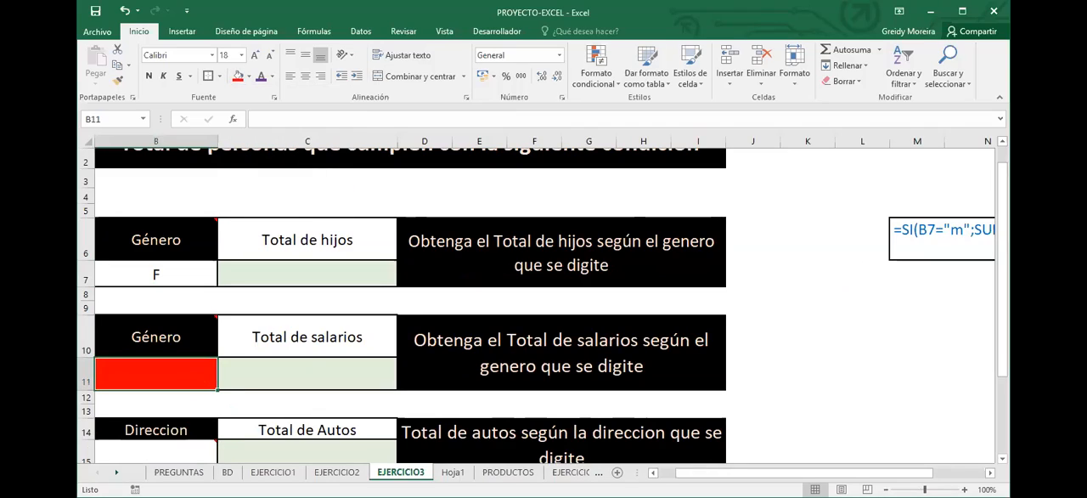
Open the BD sheet to examine the gender and salary columns
click(228, 472)
click(276, 357)
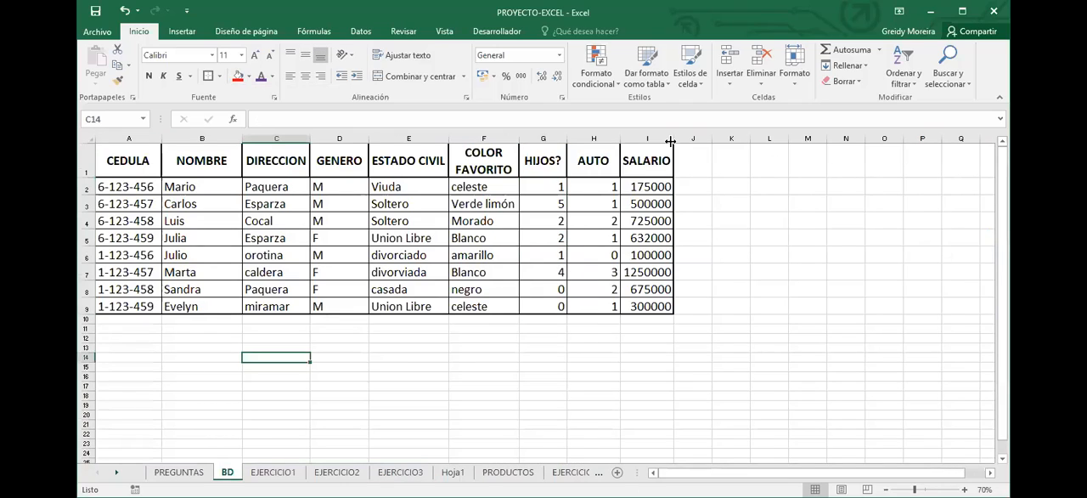
Widen the SALARIO column and enter the gender labels M in D15 and F in D17 below the BD table
drag(673, 139, 707, 139)
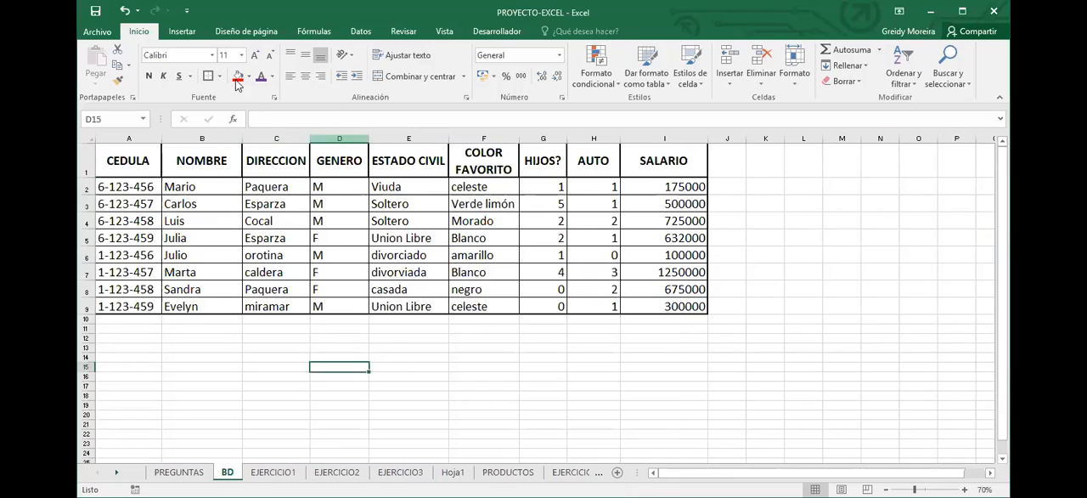
click(254, 58)
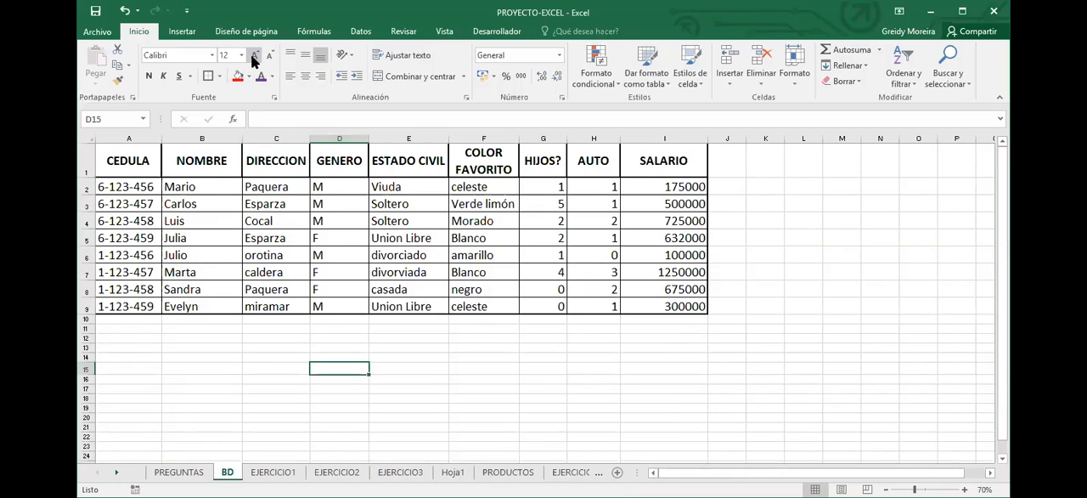
click(254, 58)
text(M)
key(Return)
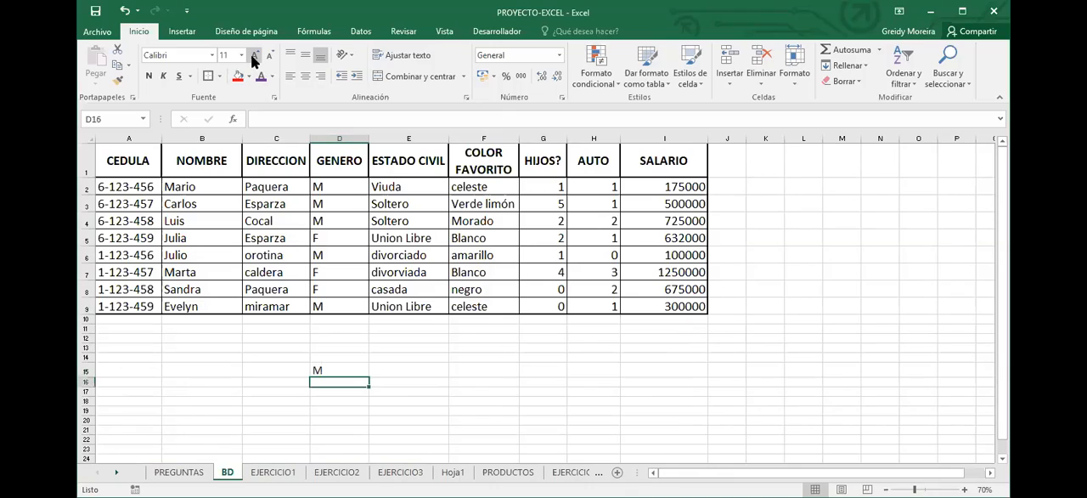
key(Return)
text(F)
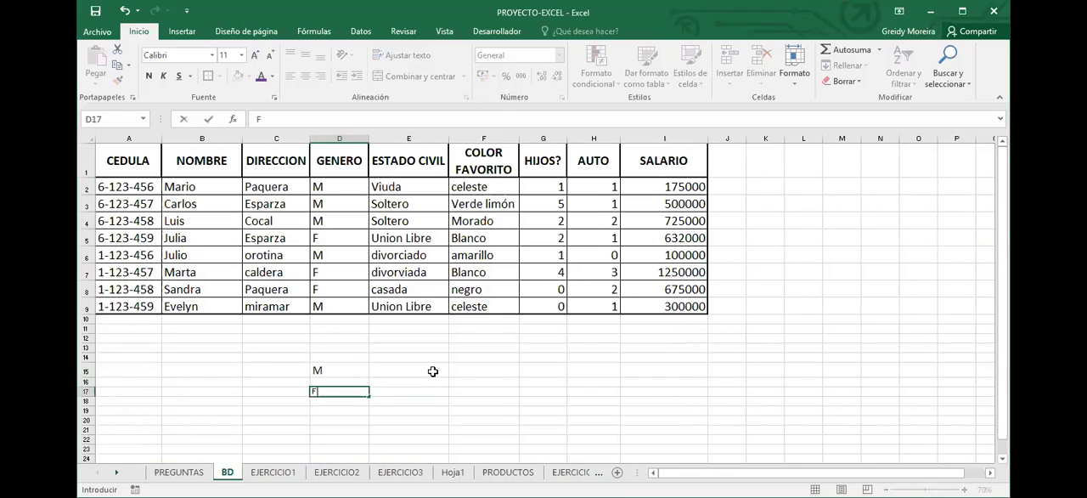
Total the male salaries in E15 with the formula =SUMA(I2:I4;I6;I9)
click(432, 371)
text(=)
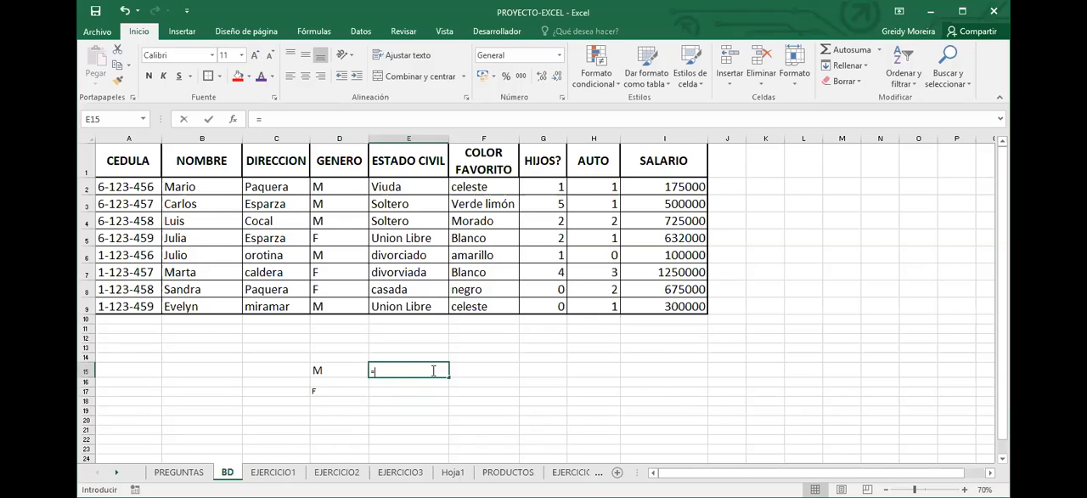
text(SUMA()
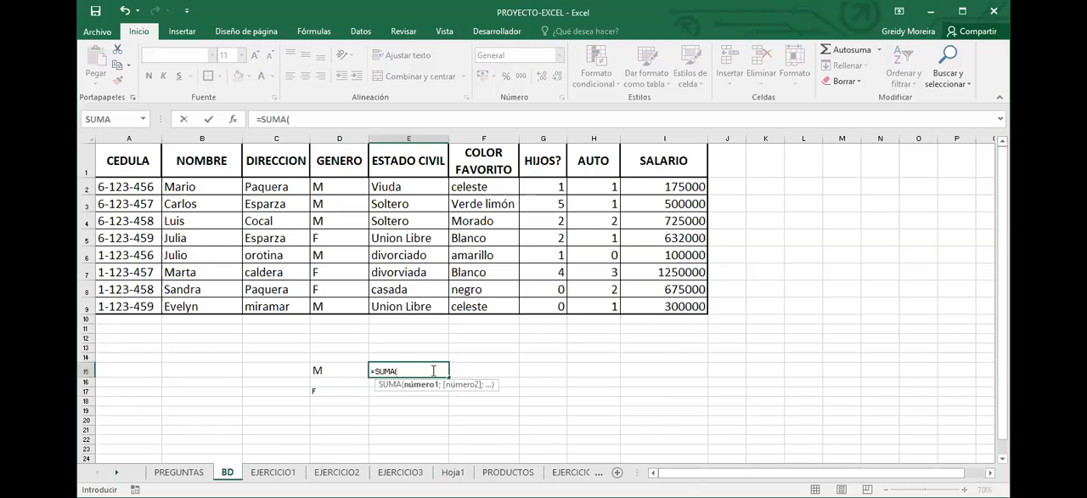
click(693, 186)
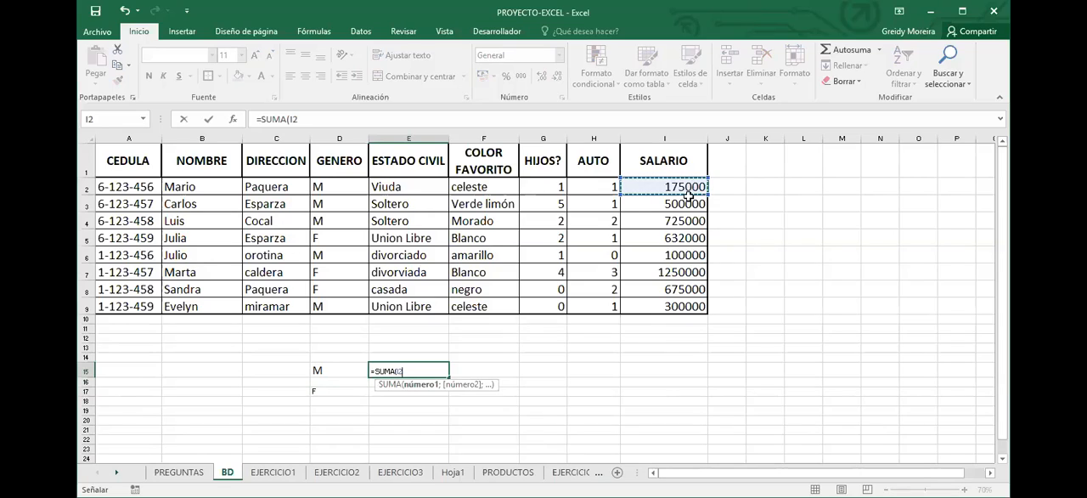
ctrl+click(660, 255)
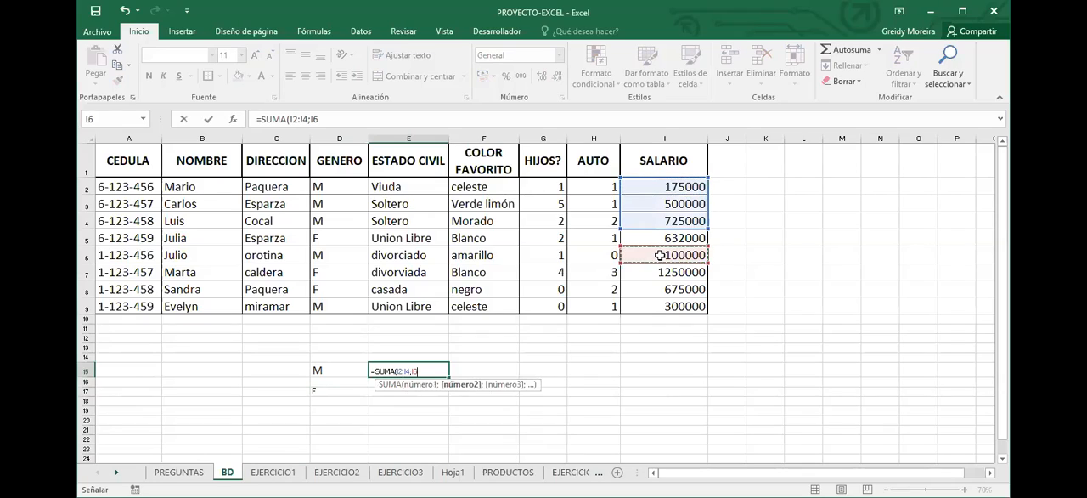
ctrl+click(673, 306)
key(Return)
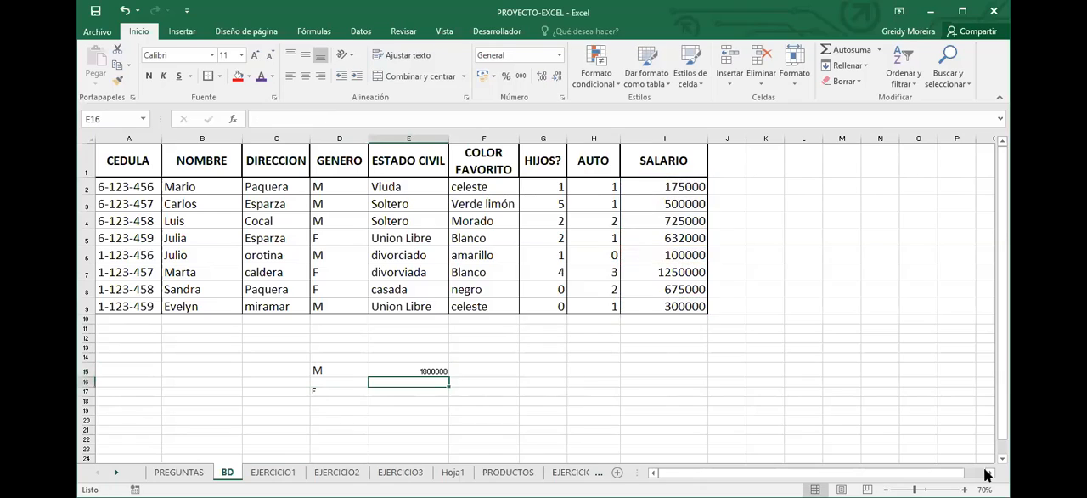
Total the female salaries in E16 with SUMA, adding the SALARIO cells of the rows marked F
scroll(856, 459, up, 2)
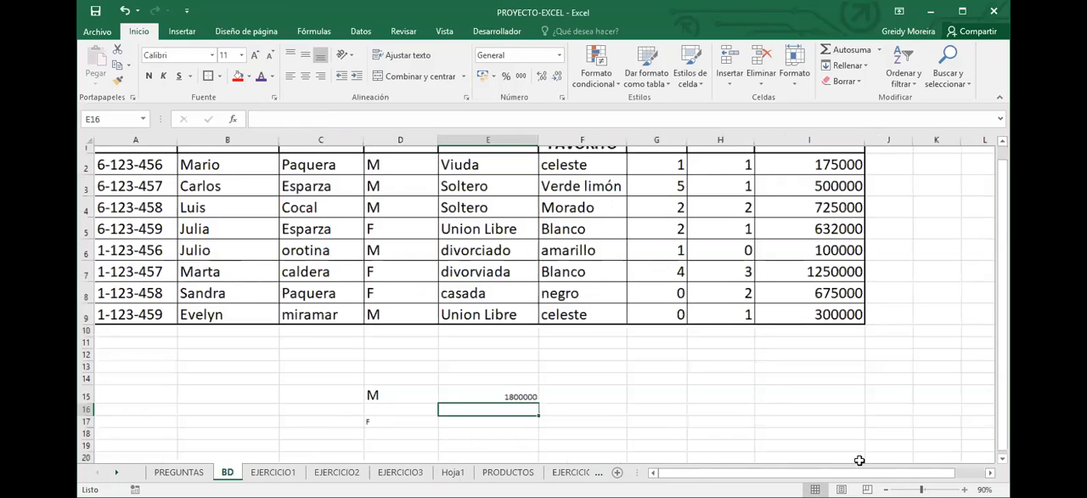
scroll(772, 389, up, 2)
scroll(633, 385, down, 1)
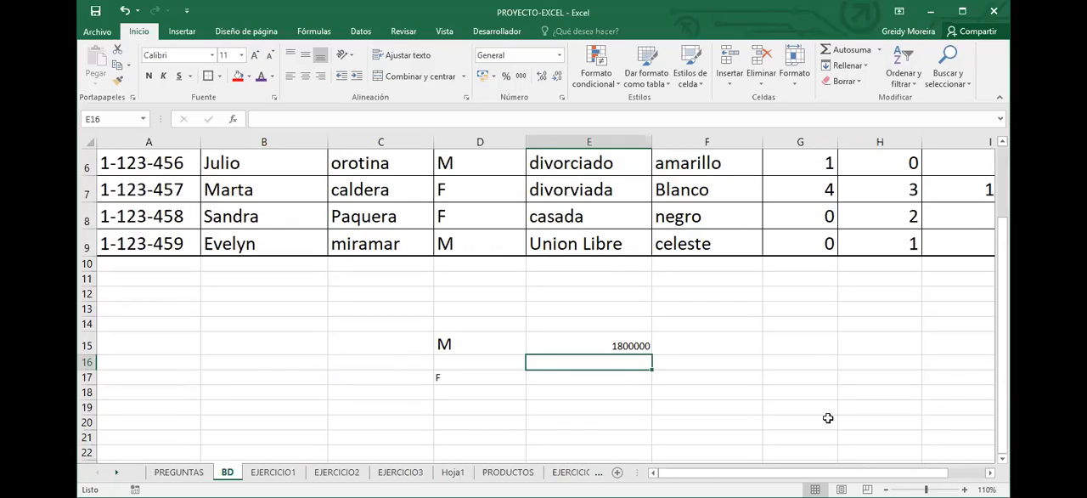
text(=SUMA()
scroll(907, 296, up, 2)
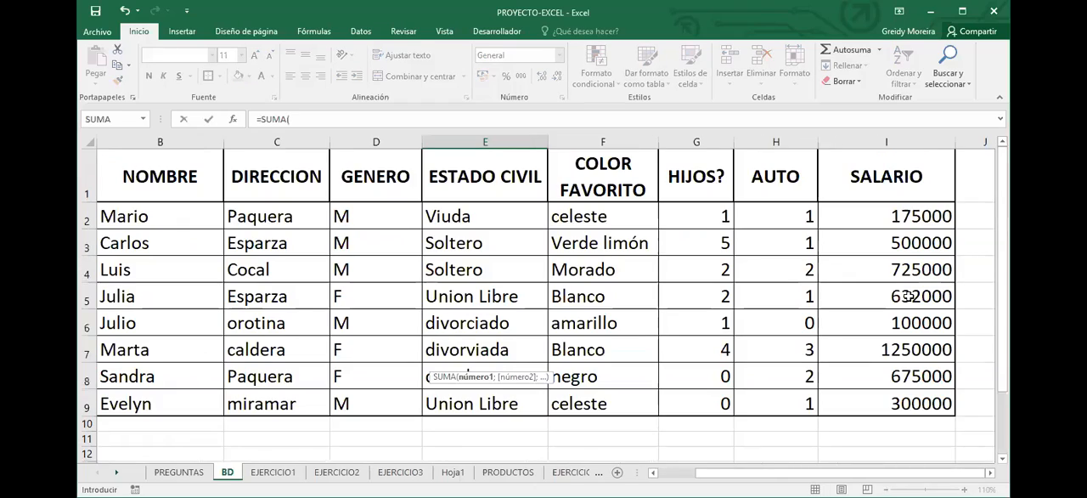
click(907, 295)
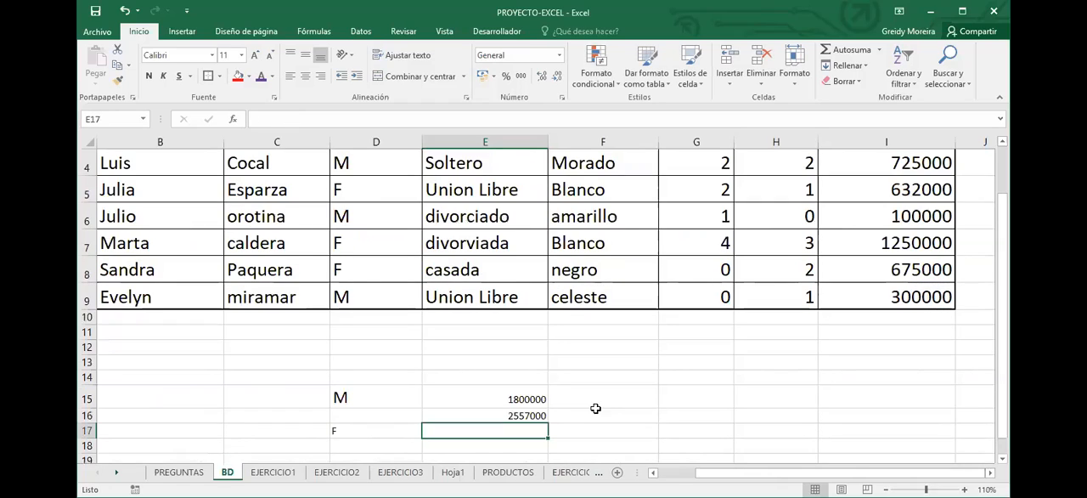
Enlarge the totals and the F label to match the 18-point M label, move F to D16, and border D15:E16
drag(484, 399, 485, 415)
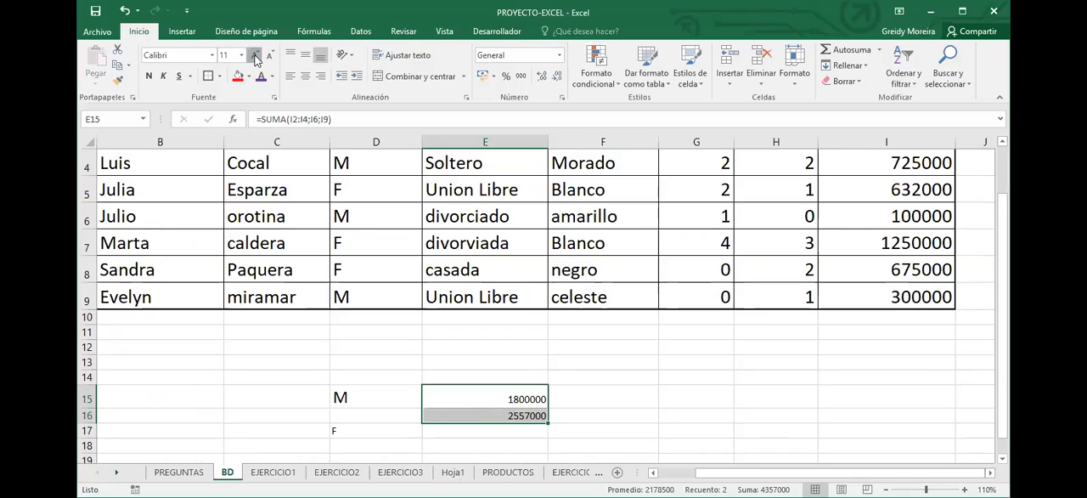
click(254, 56)
key(Left)
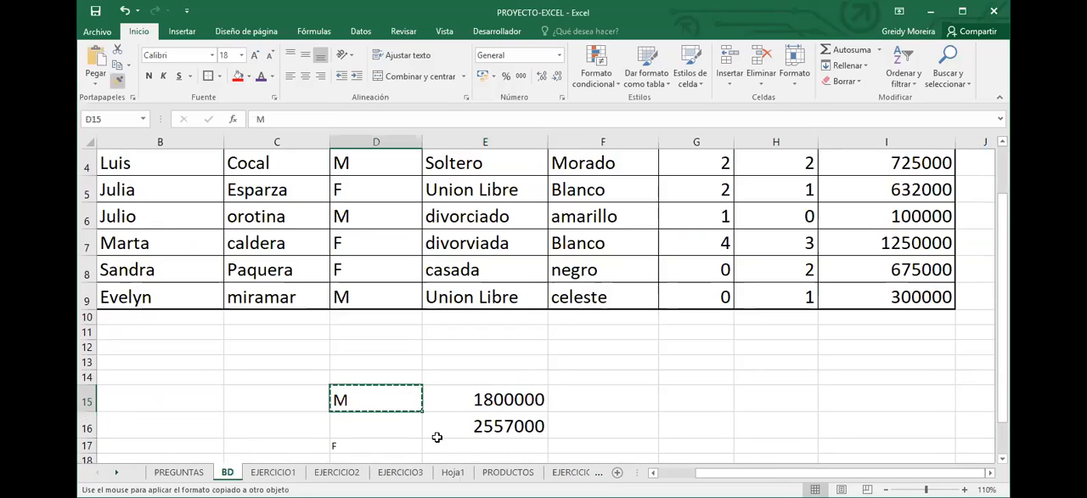
click(395, 443)
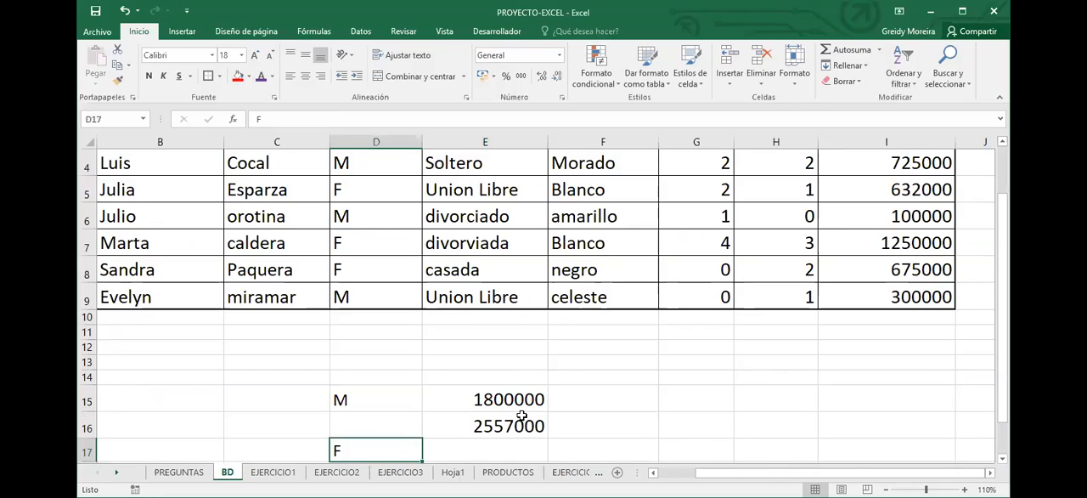
drag(411, 401, 504, 426)
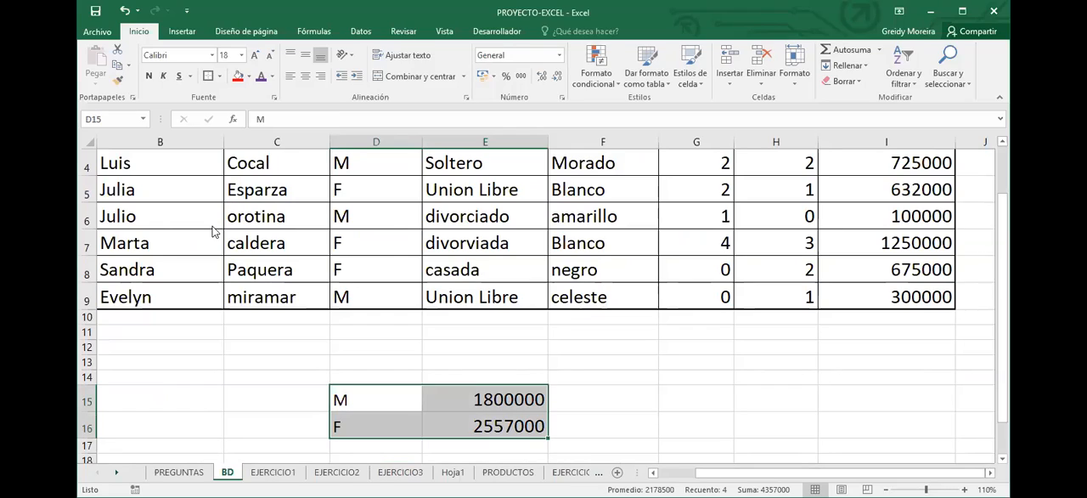
click(369, 385)
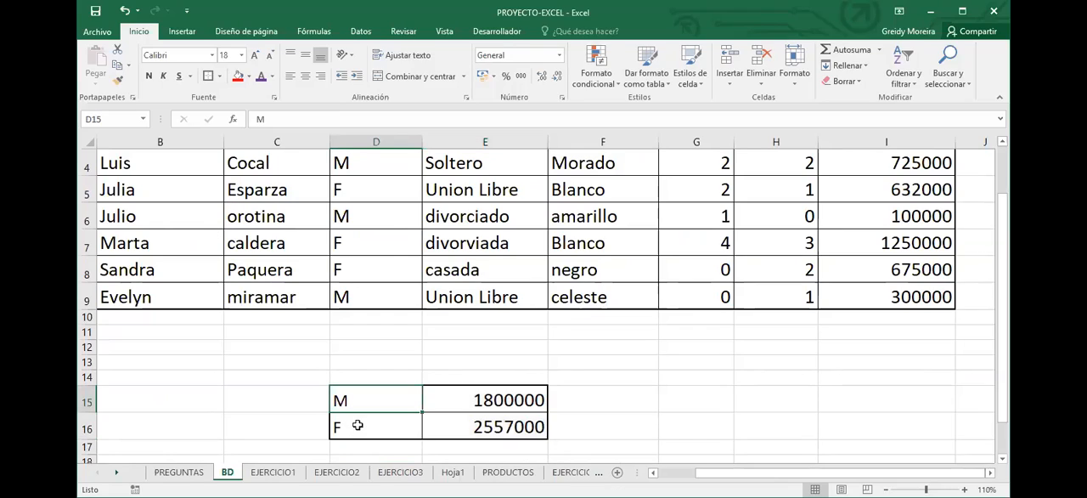
Return to the EJERCICIO3 sheet and select the Total de hijos result cell C7 to review the gender exercises
click(377, 434)
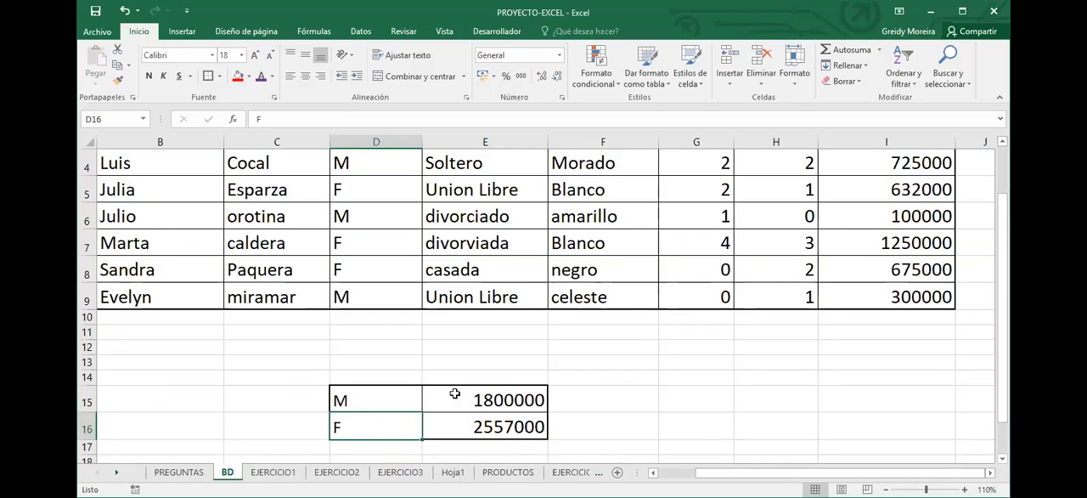
click(407, 474)
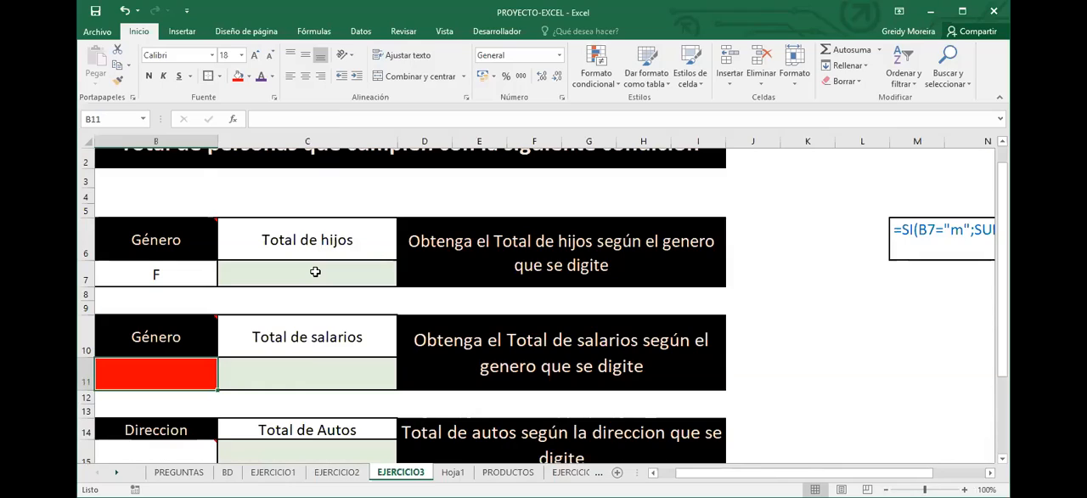
click(315, 272)
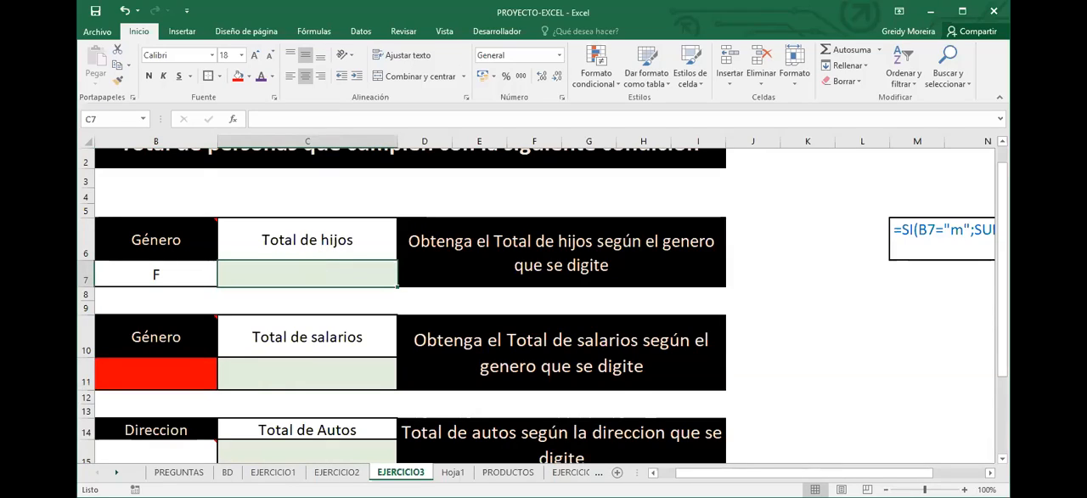
Copy the savings table B3:F6 on the Hoja1 sheet and paste it at B17
click(454, 473)
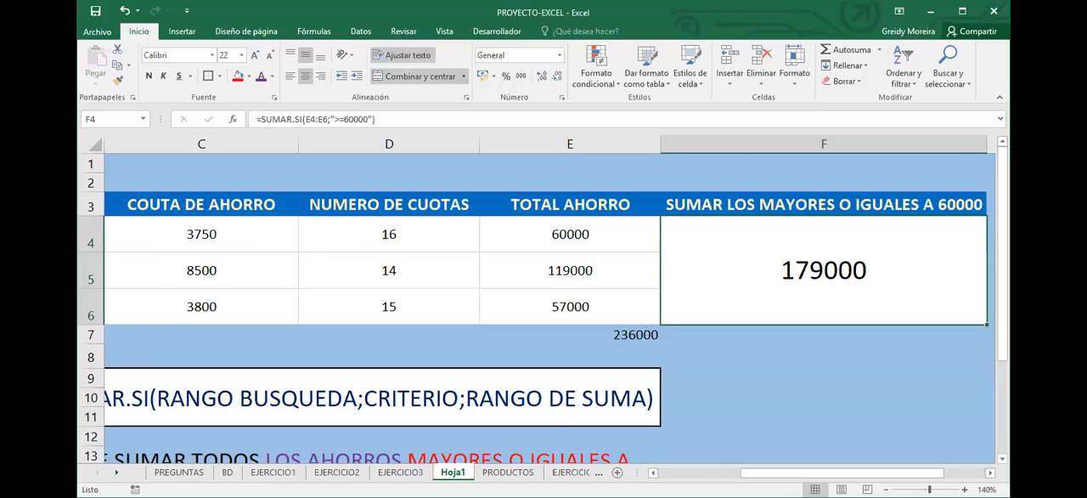
ctrl+scroll(342, 276, down, 4)
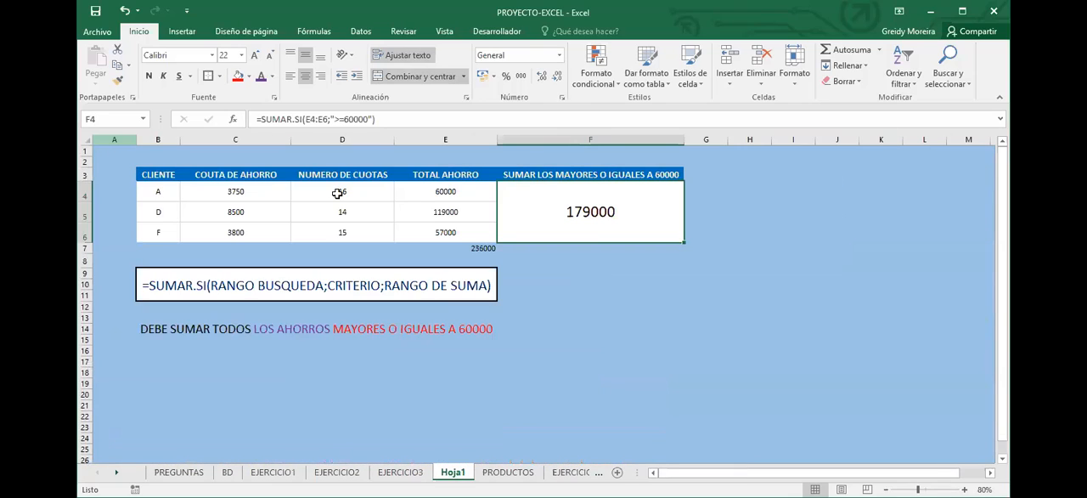
drag(158, 174, 568, 228)
key(ctrl+c)
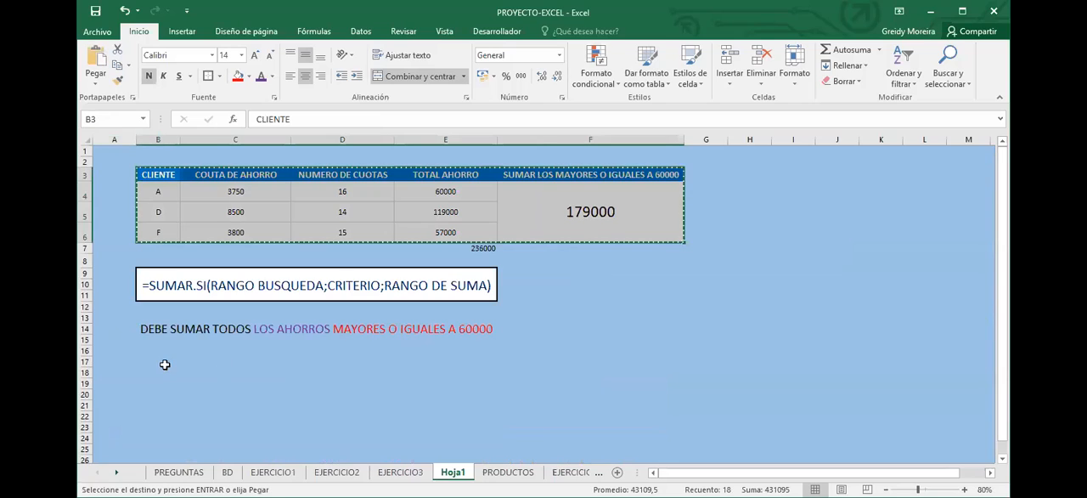
click(166, 365)
key(ctrl+v)
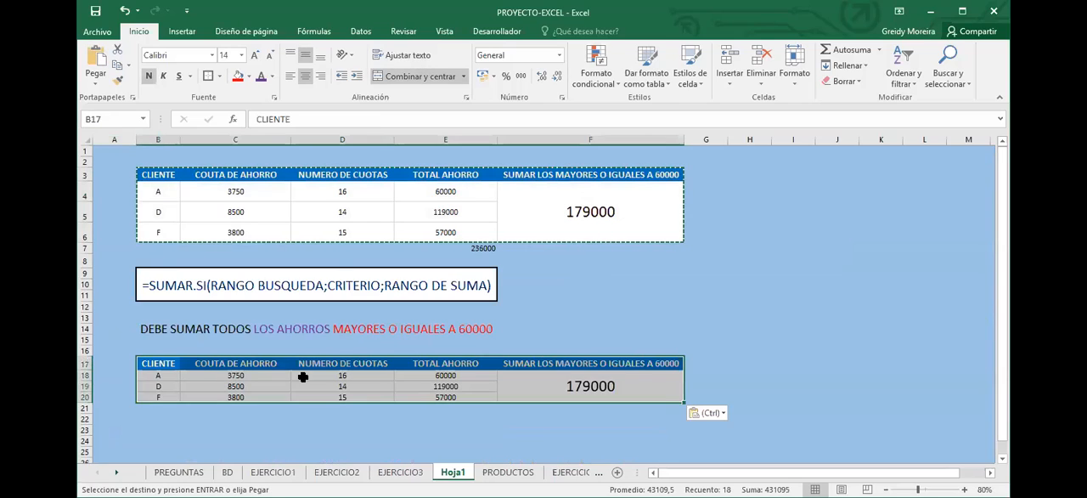
Copy the merged instruction text in B13 and paste it at B23 below the duplicated table
scroll(230, 378, down, 1)
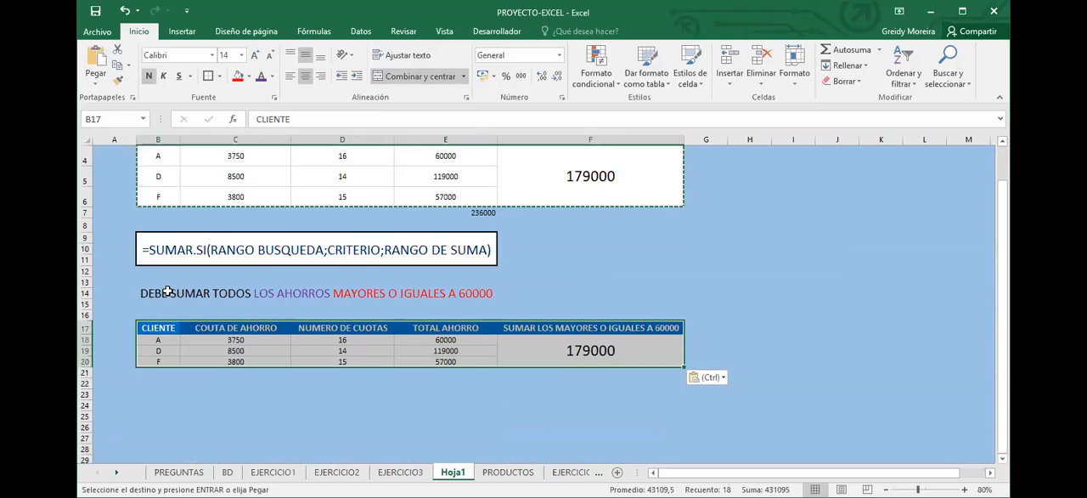
click(166, 291)
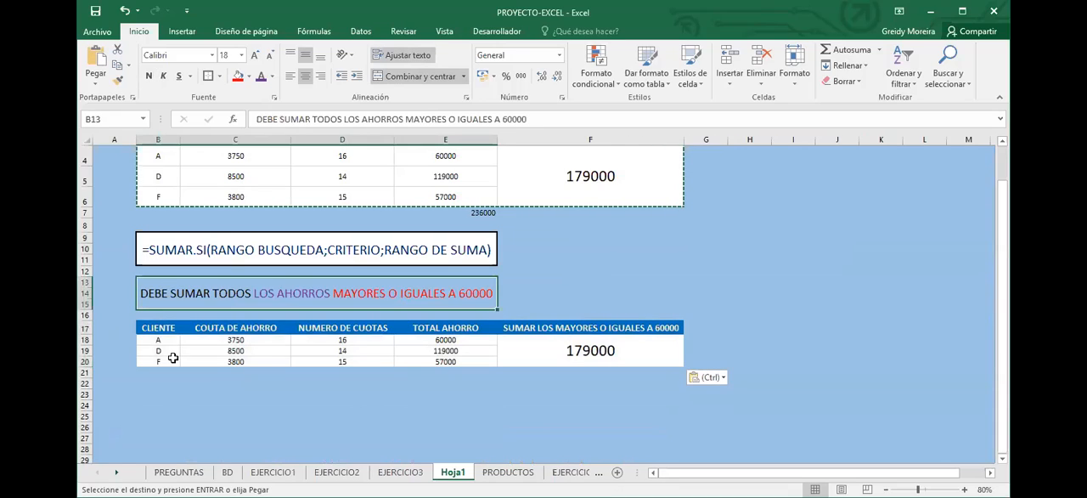
key(ctrl+c)
click(158, 396)
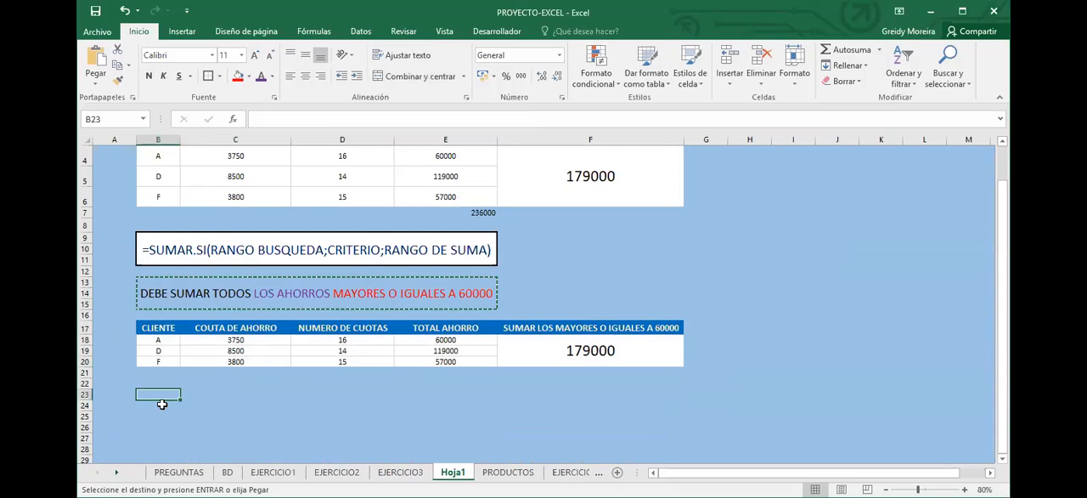
key(ctrl+v)
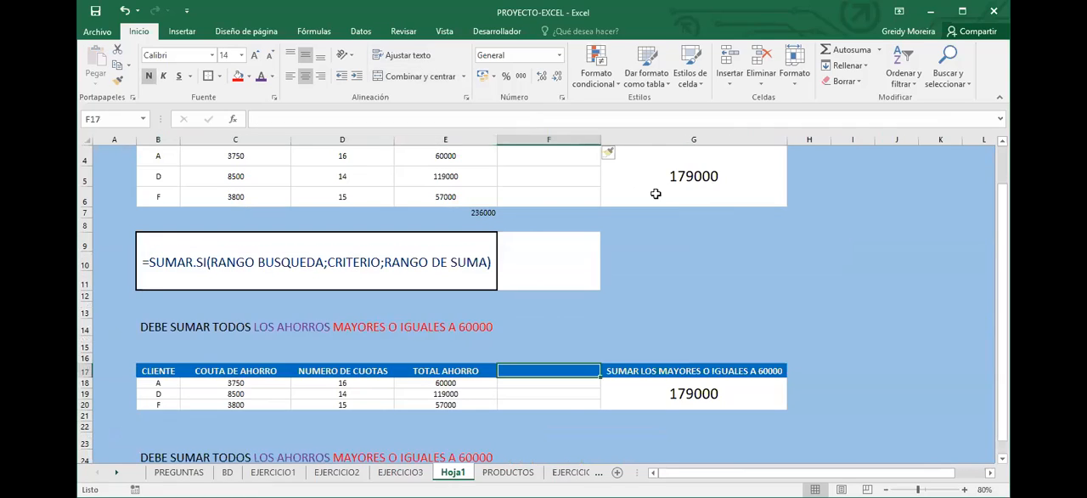
Insert a column before the conditional sum column, move the upper table's G3:G6 block back to F3, and widen column F
scroll(656, 193, up, 1)
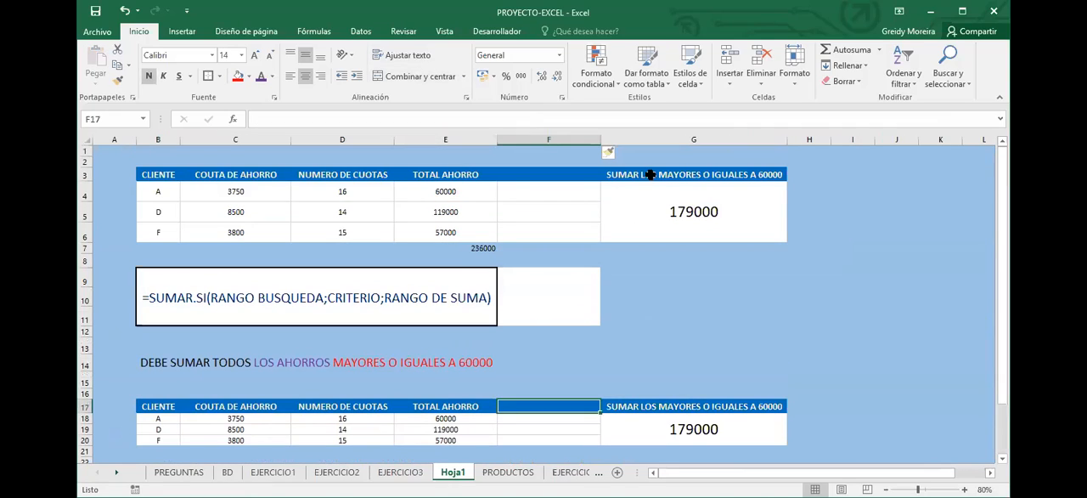
click(642, 170)
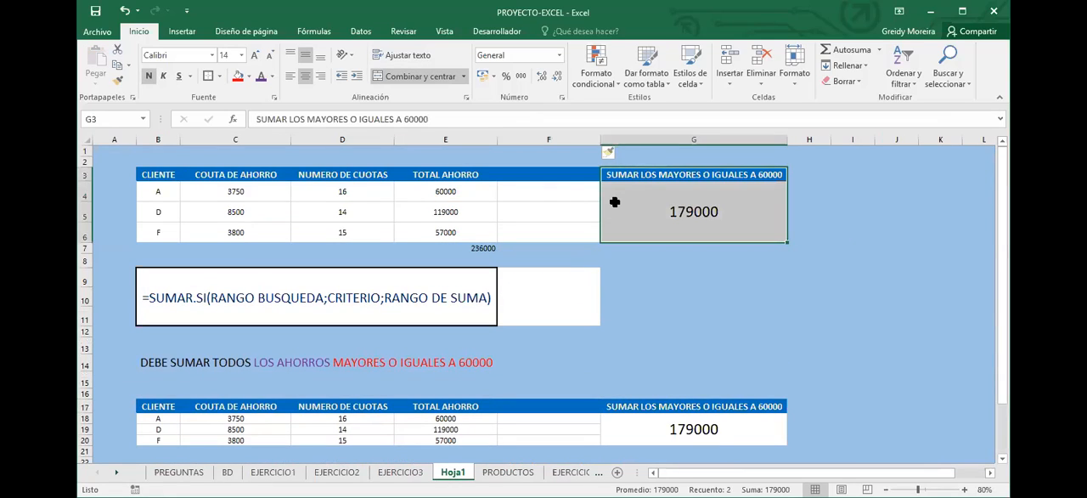
key(ctrl+z)
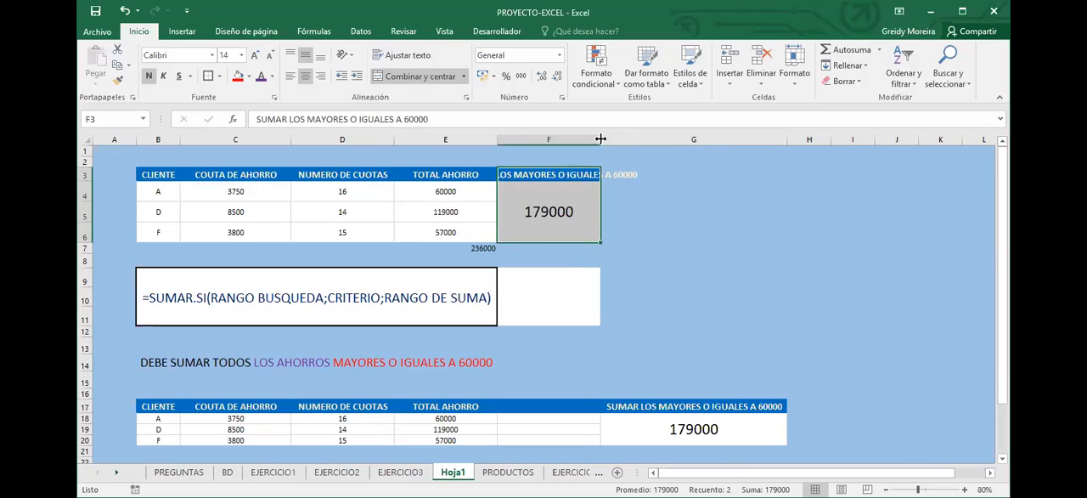
key(ctrl+z)
scroll(573, 374, down, 1)
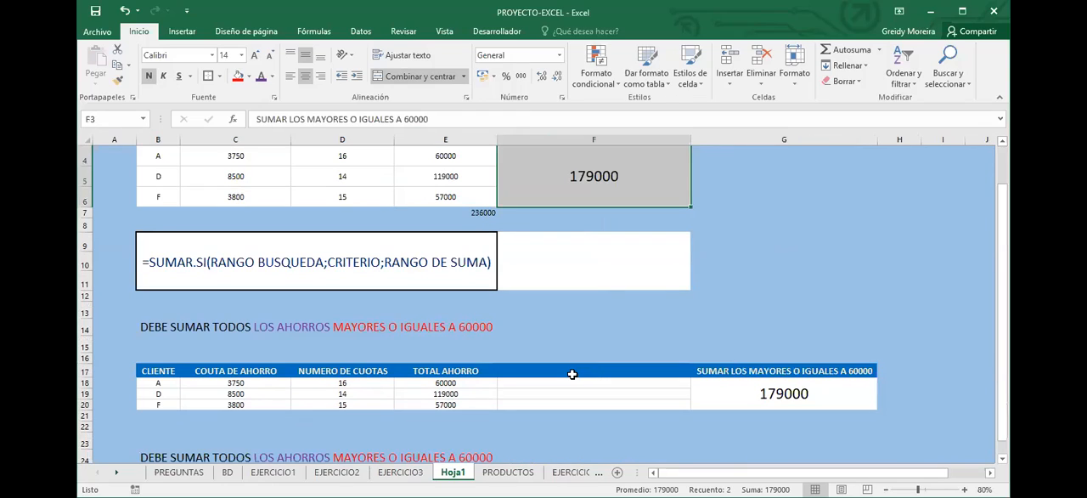
Enter the header LUGAR in cell F17 of the duplicated savings table
click(573, 374)
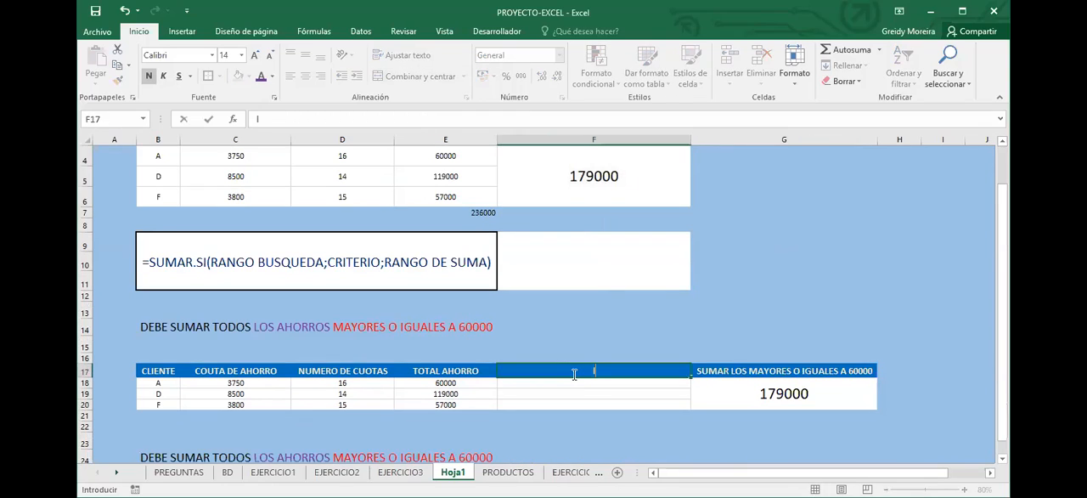
text(lUGAR)
key(BackSpace)
key(BackSpace)
key(BackSpace)
key(BackSpace)
key(BackSpace)
text(LUGAR)
click(954, 409)
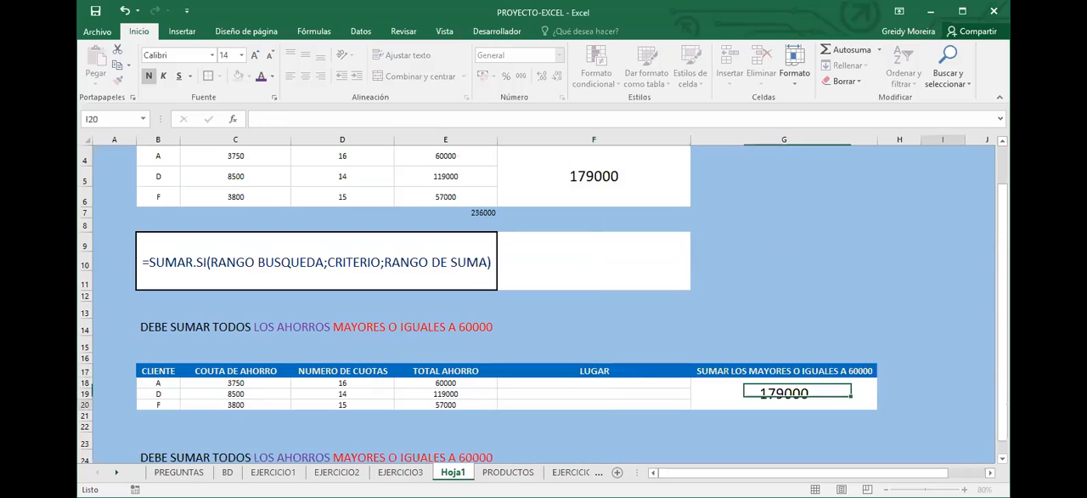
Fill the LUGAR column of the duplicated table with QUEPOS in F18 and PARRITA in F19 and F20
scroll(871, 461, up, 2)
scroll(466, 395, up, 2)
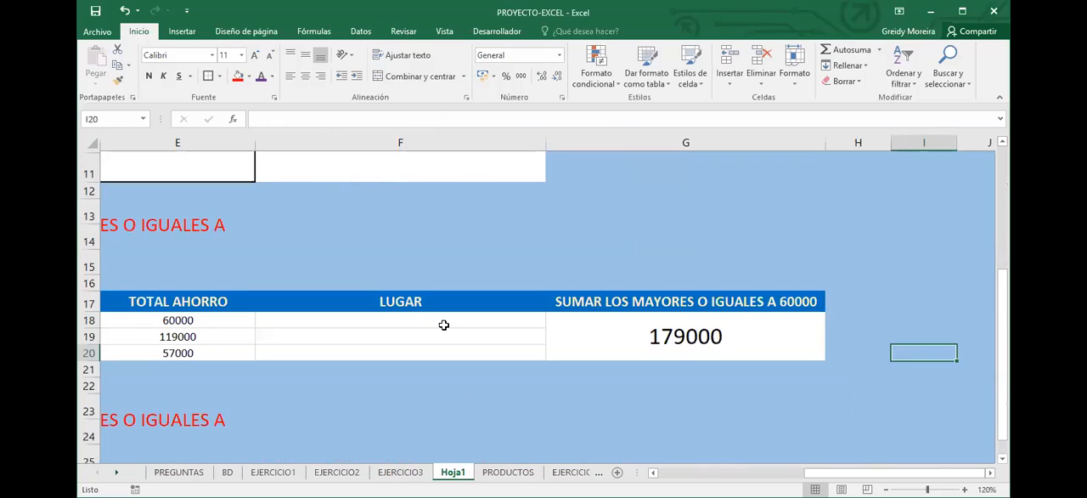
click(444, 326)
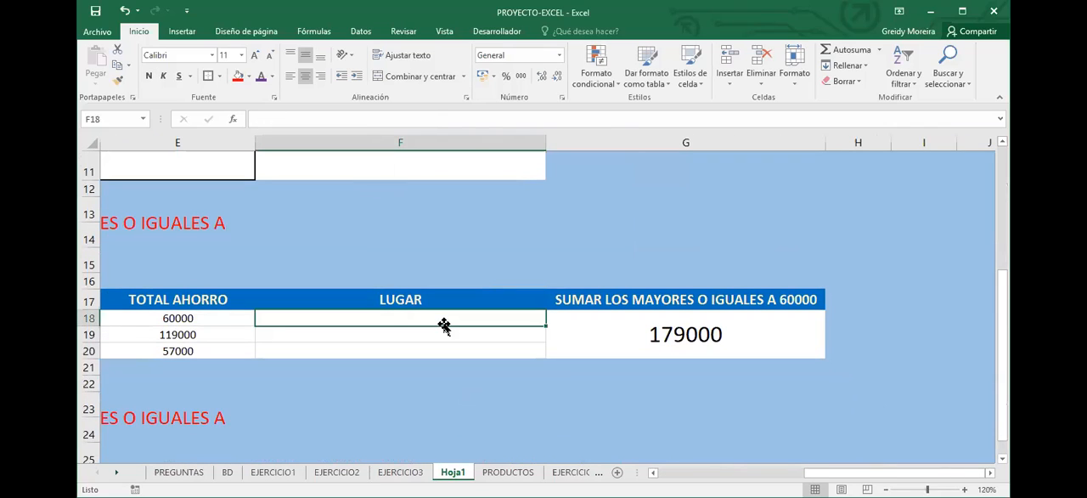
text(QUEPOS)
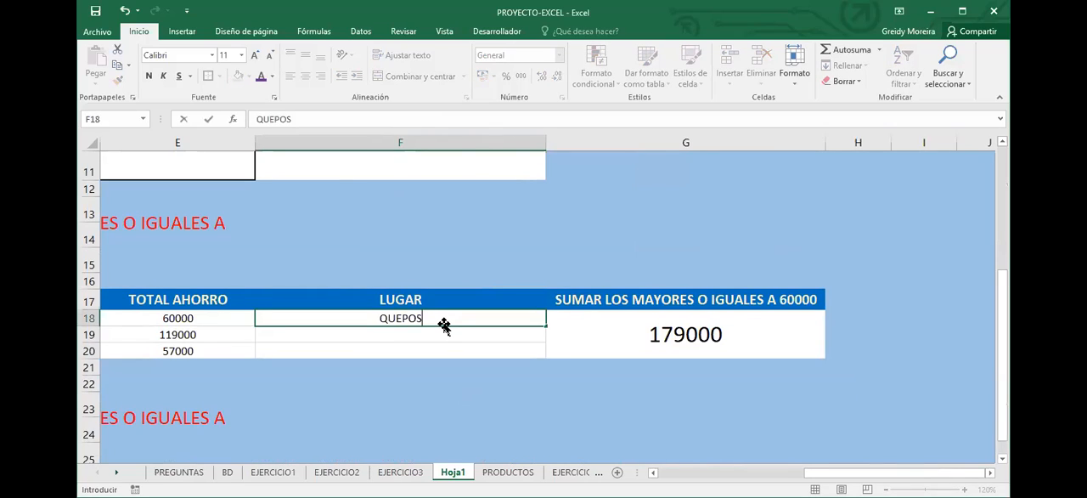
key(Return)
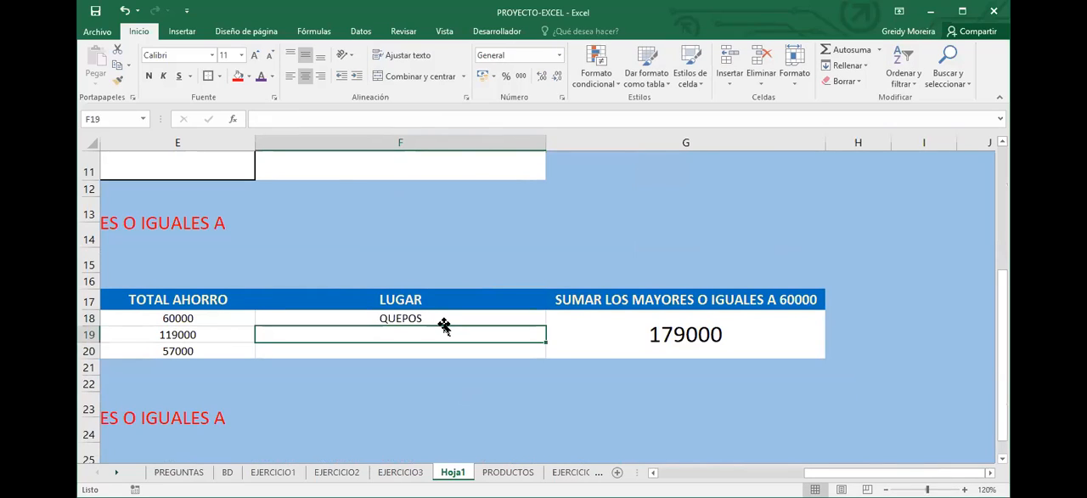
text(PARRITA)
key(Return)
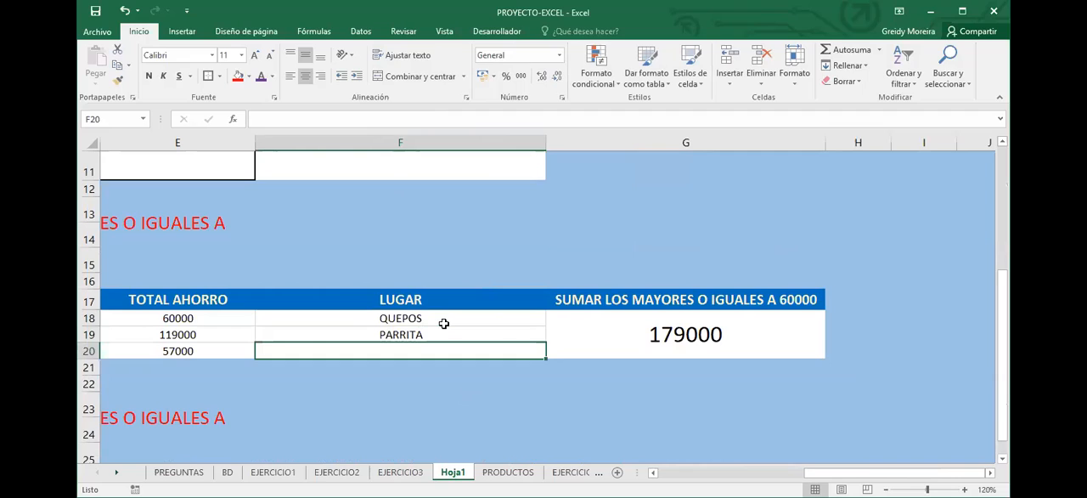
text(PARRITA)
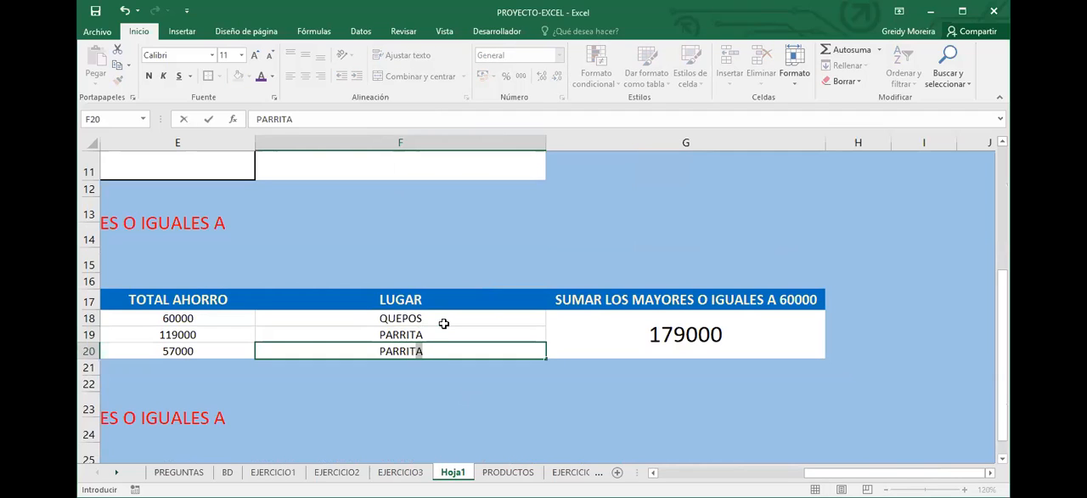
key(Return)
Reword the instruction in B23 to read DEBE SUMAR TODOS LOS AHORROS DE LOS CLIENTES DE PARRITA
scroll(543, 305, left, 3)
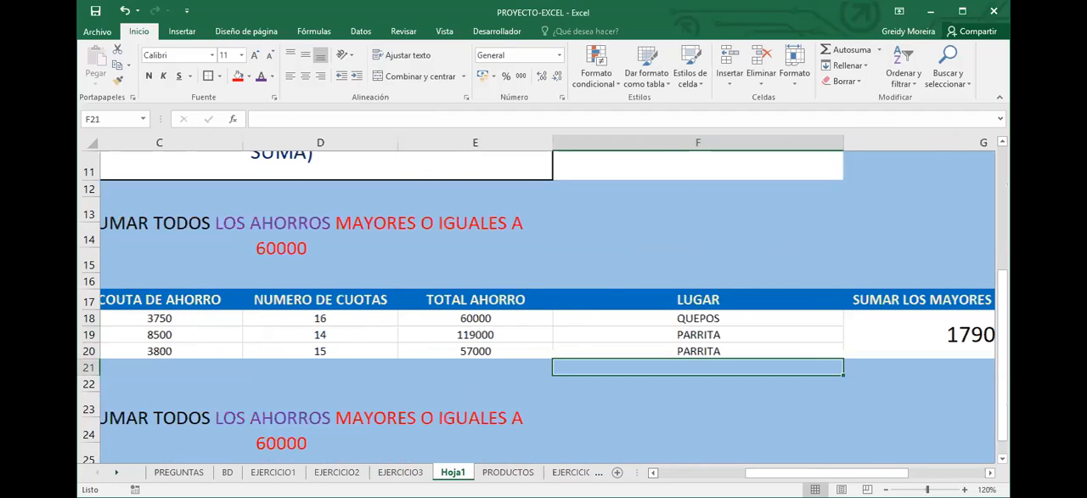
scroll(396, 424, left, 3)
scroll(396, 424, down, 1)
scroll(397, 424, left, 2)
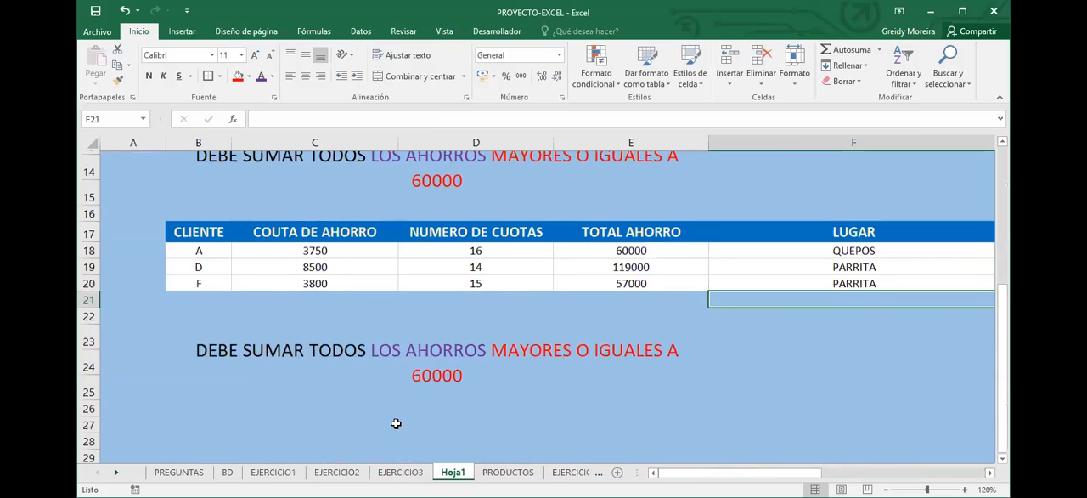
scroll(292, 304, down, 1)
click(363, 259)
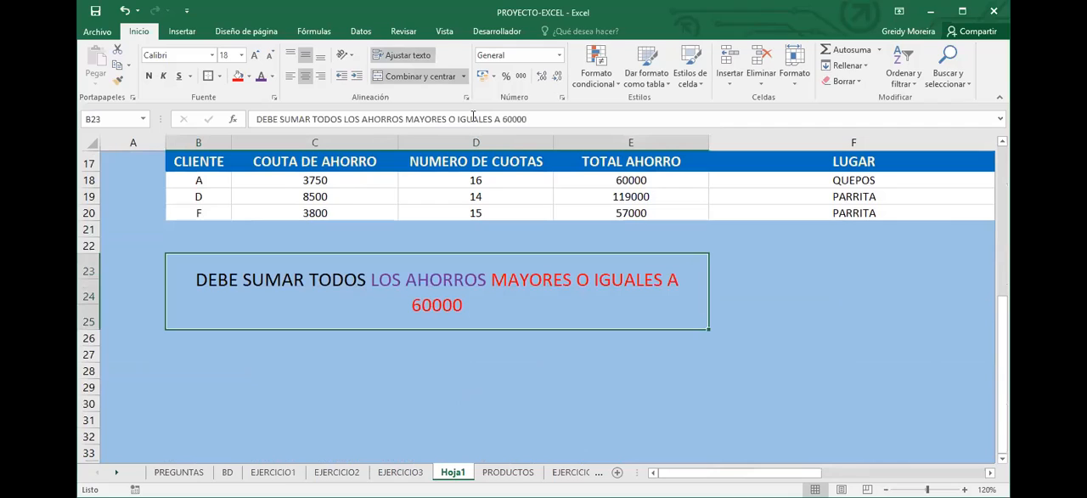
drag(405, 119, 536, 121)
text(DE LOS )
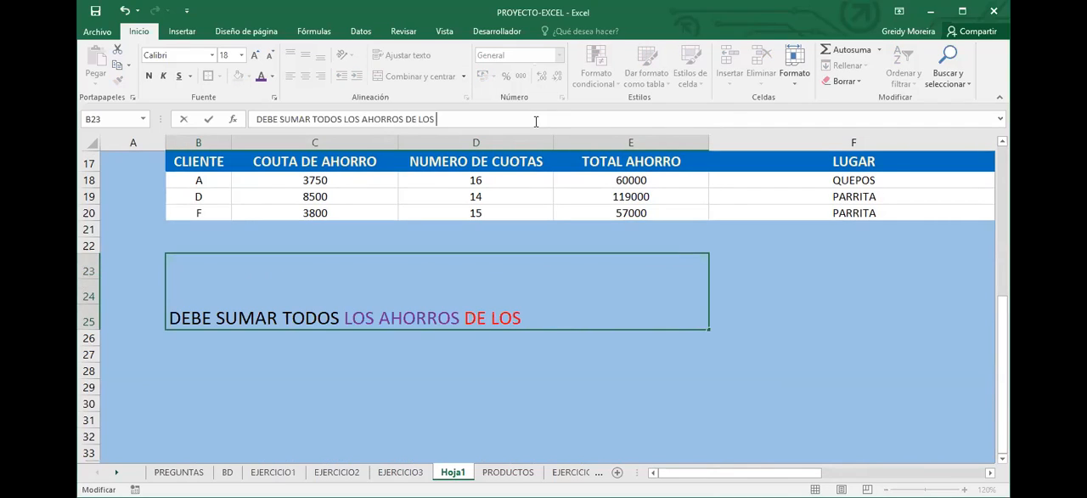
text(CLIENT)
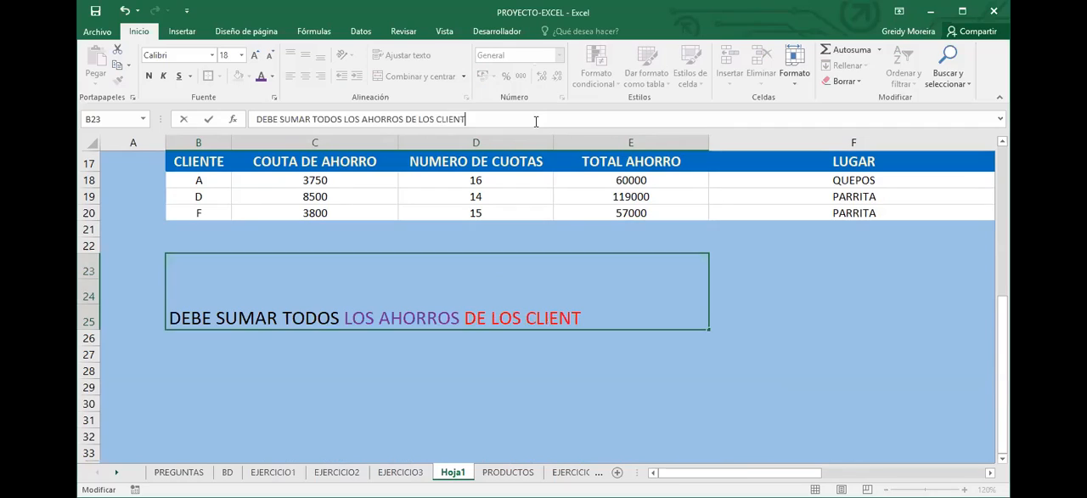
text(ES DE PARRI)
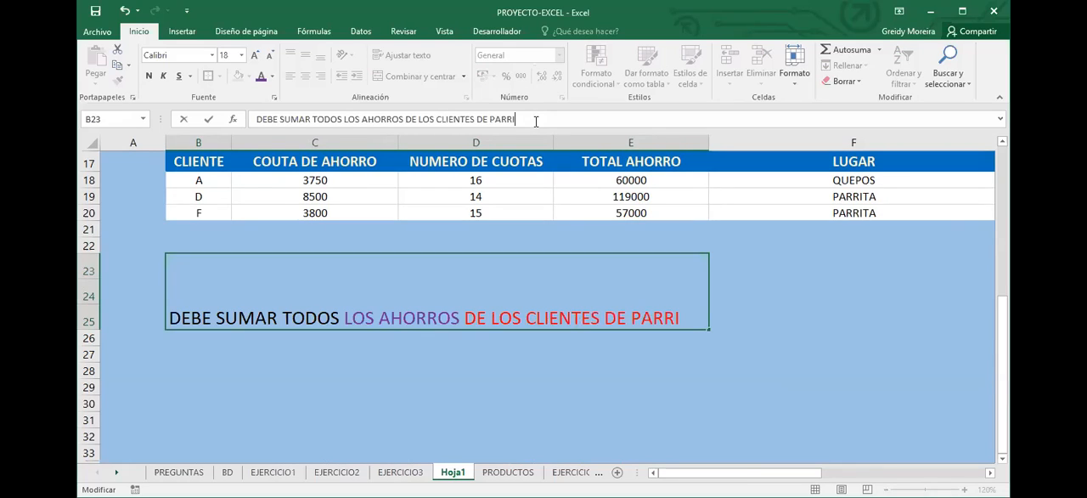
text(I)
key(BackSpace)
text(TA)
click(301, 277)
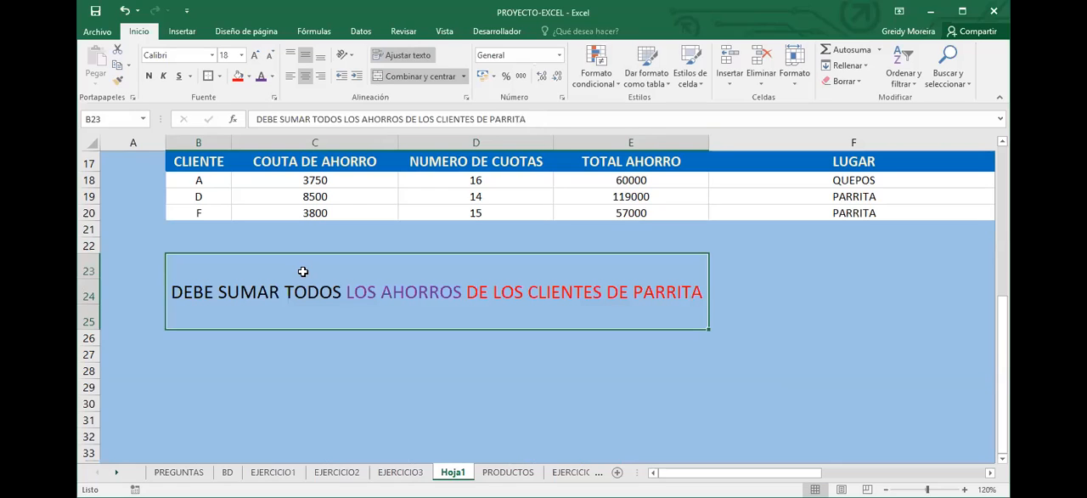
Enlarge only the word PARRITA in the B23 instruction to font size 26
double_click(350, 292)
drag(457, 294, 705, 292)
click(632, 291)
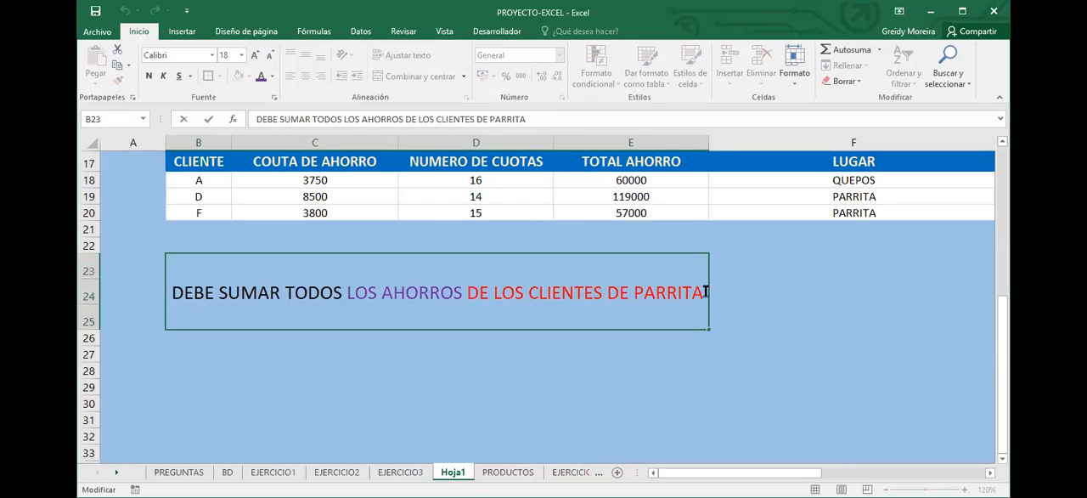
double_click(706, 291)
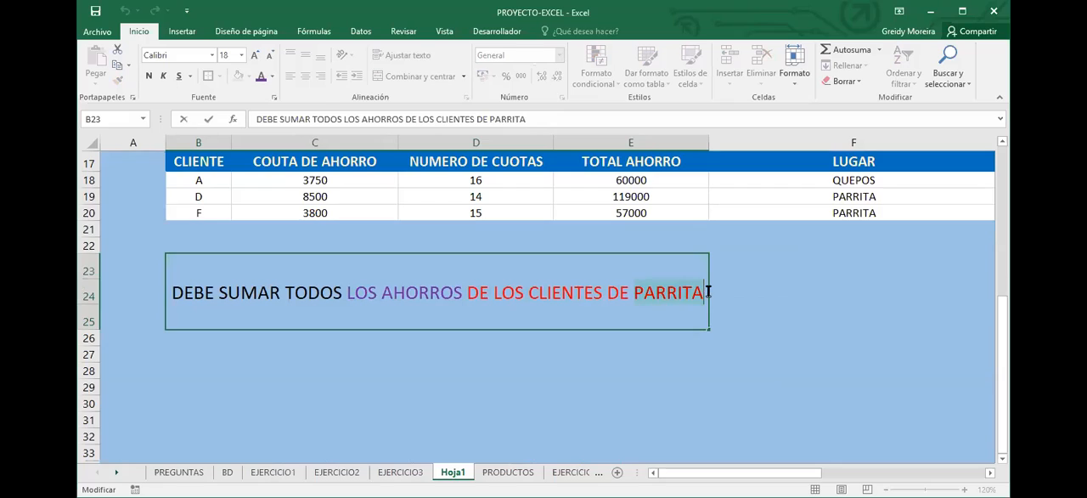
click(253, 56)
click(253, 57)
click(253, 57)
click(253, 57)
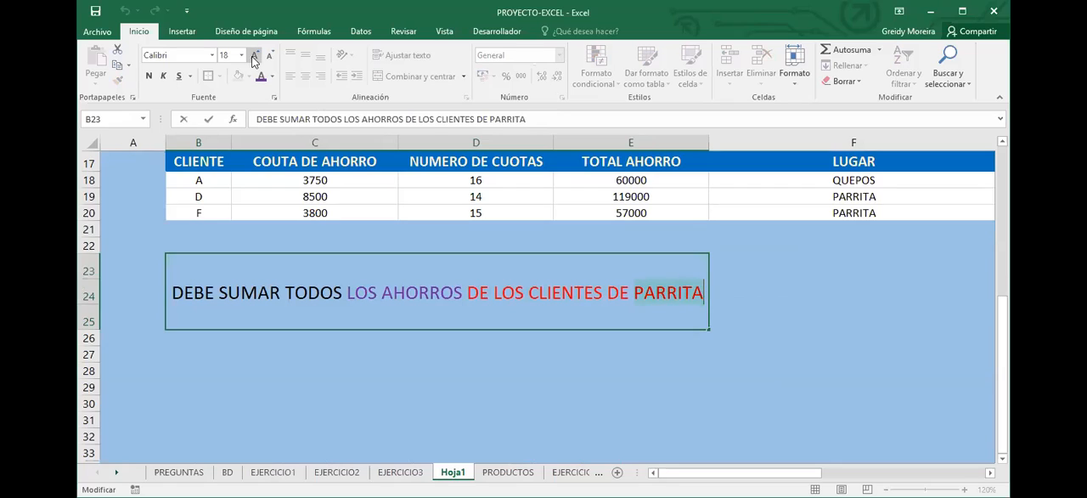
click(710, 385)
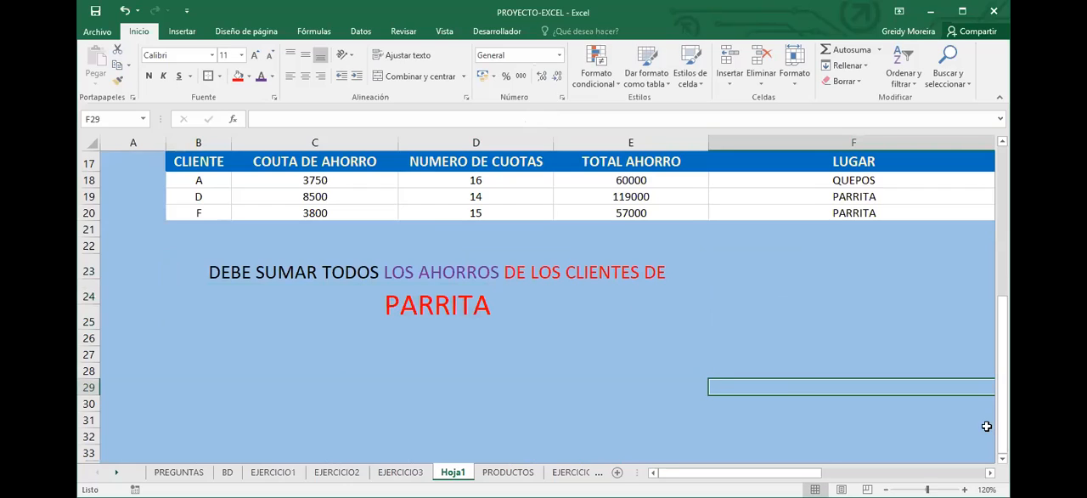
Narrow the LUGAR column F and clear the merged result cell G18 in the duplicated table
scroll(849, 382, up, 2)
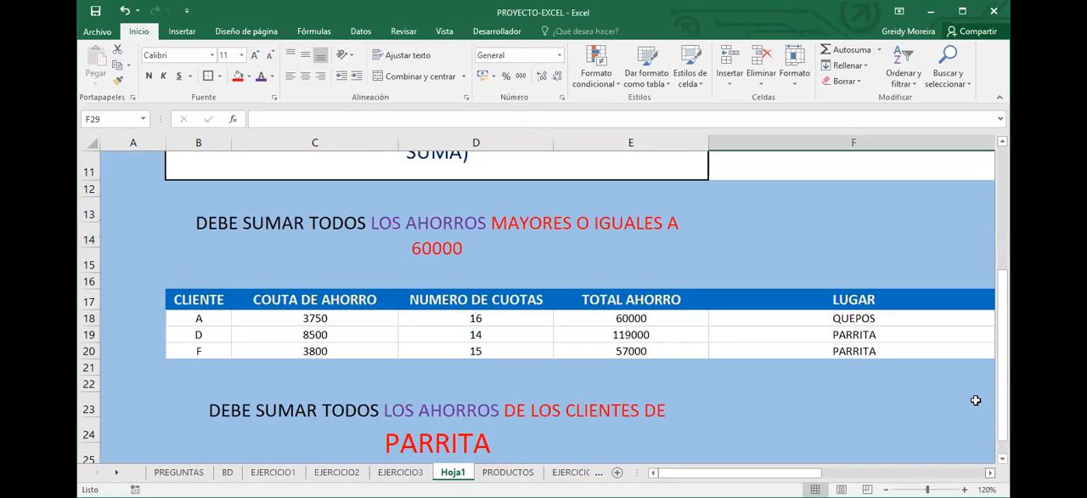
scroll(870, 179, right, 2)
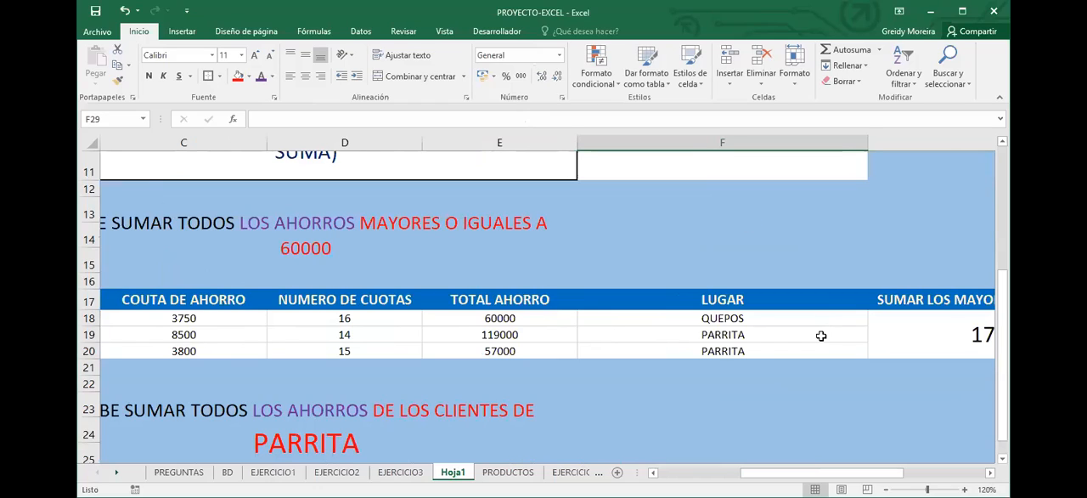
click(821, 336)
key(Delete)
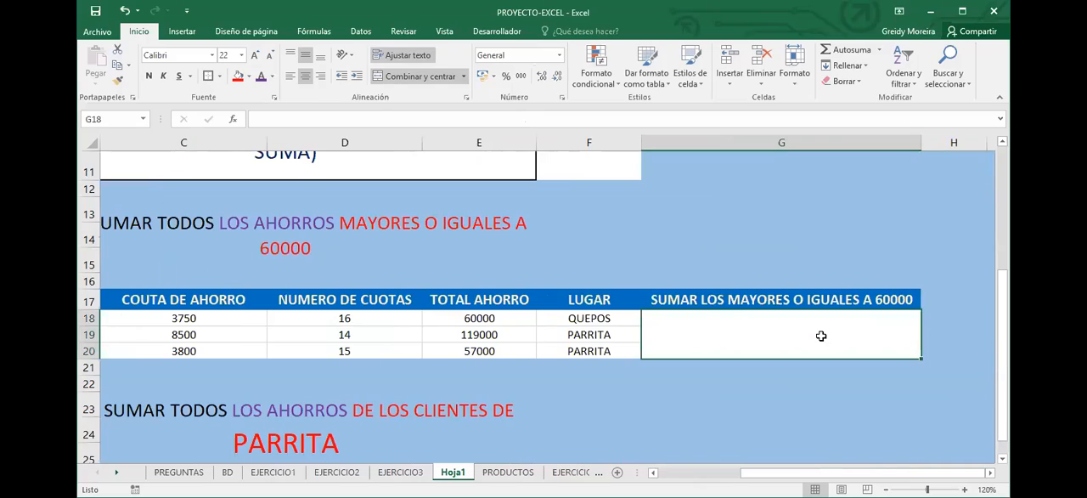
Enter the formula =SUMAR.SI(F18:F20;"PARRITA";E18:E20) in G18 to total the savings of the Parrita clients
text(=)
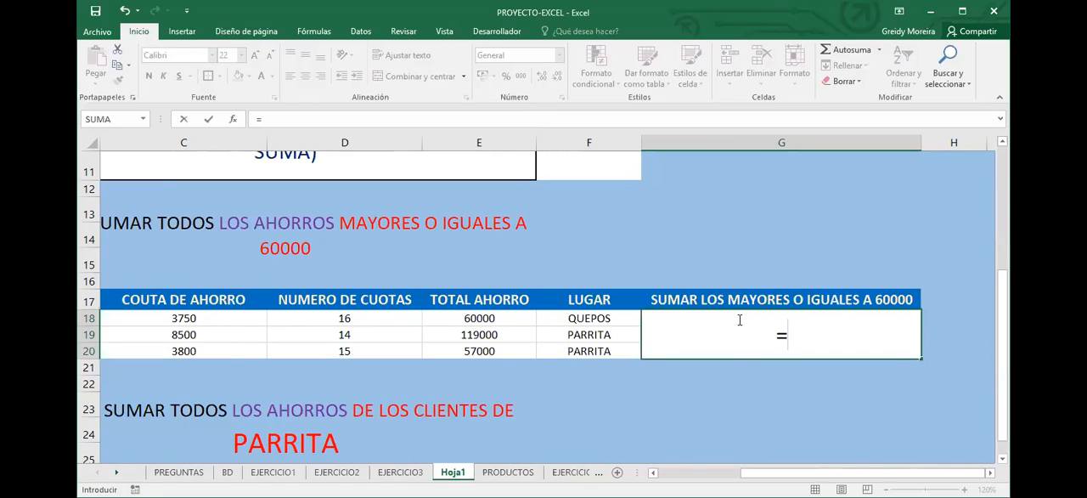
text(SUMAR.SI()
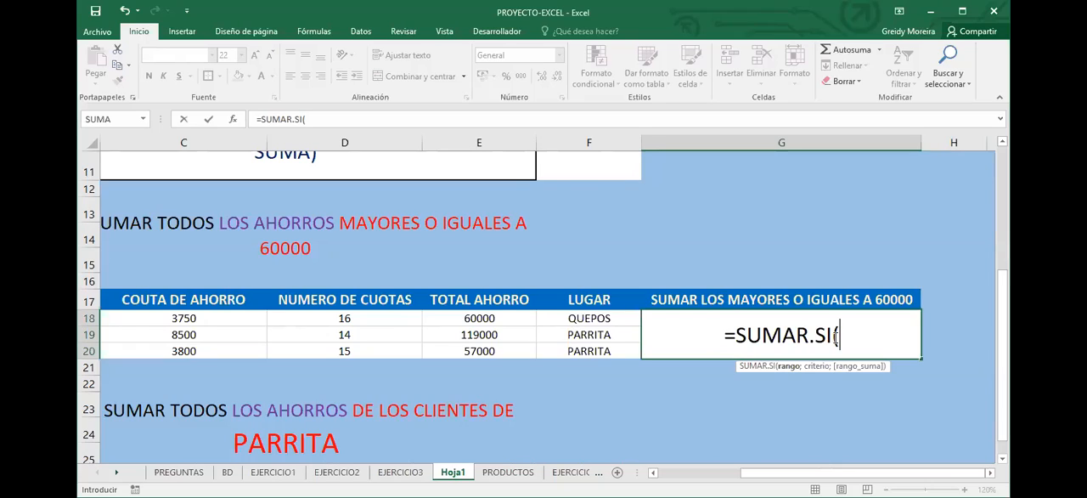
key(Left)
key(shift+Down)
key(shift+Down)
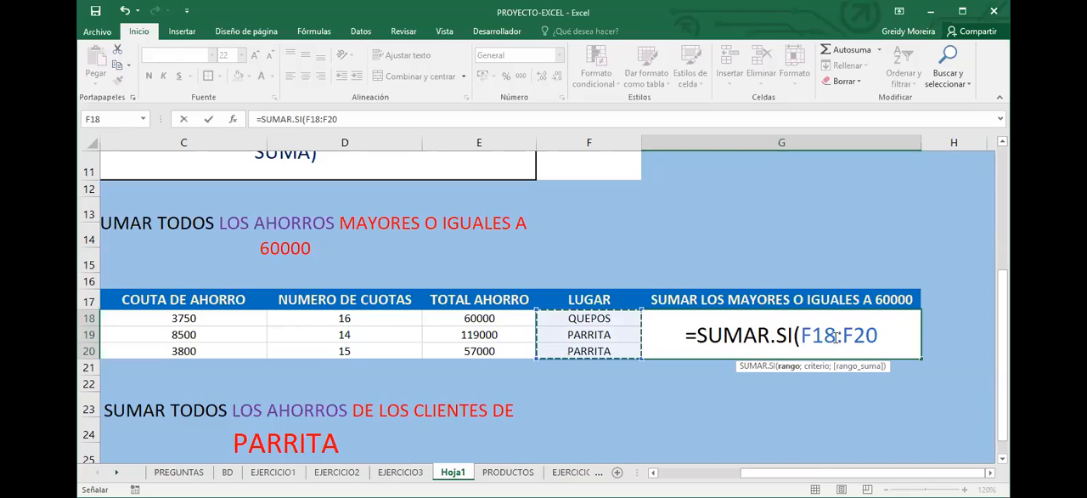
text(;"PARRITA")
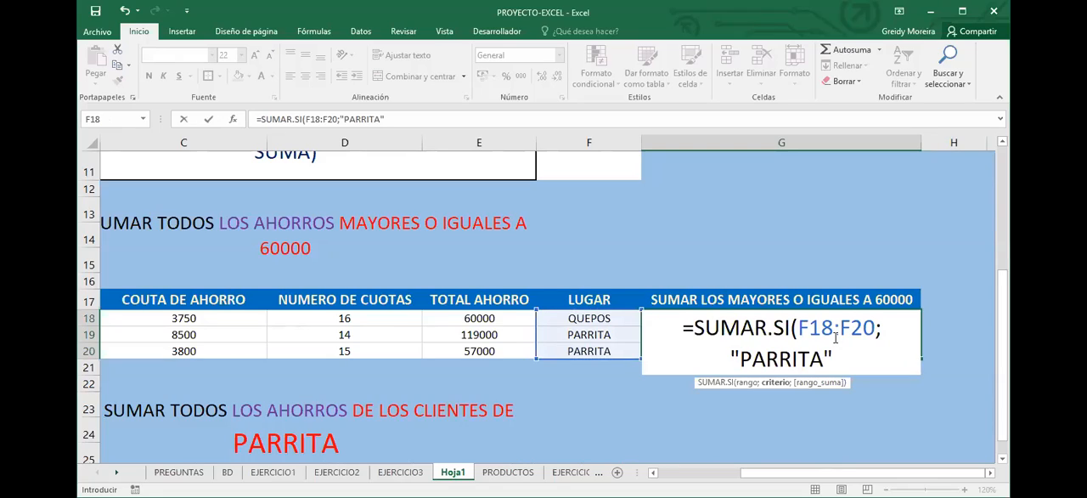
text(;)
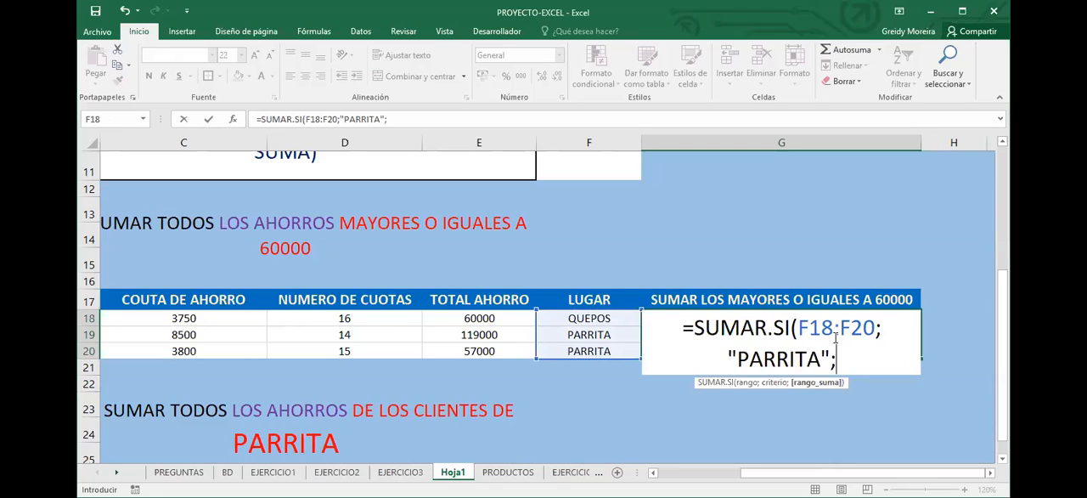
click(479, 317)
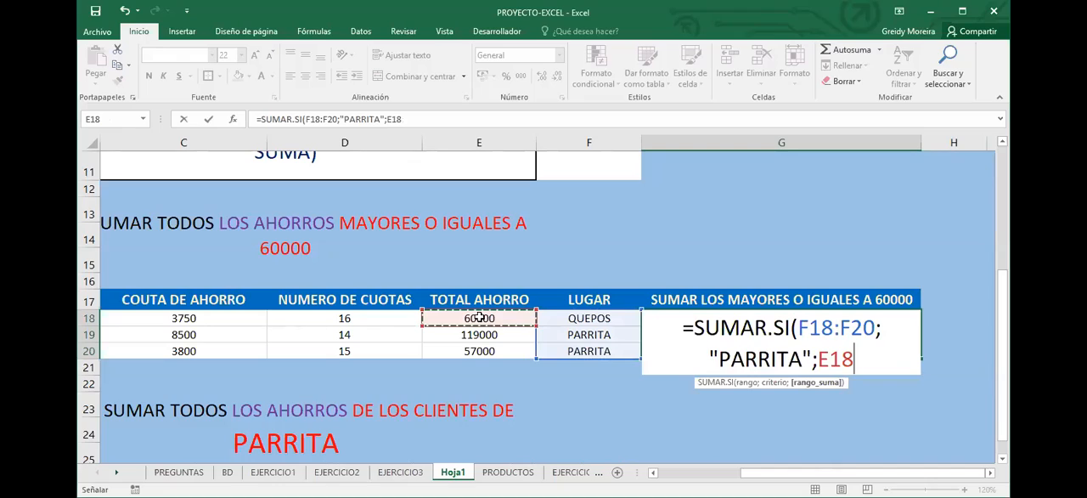
drag(479, 317, 465, 349)
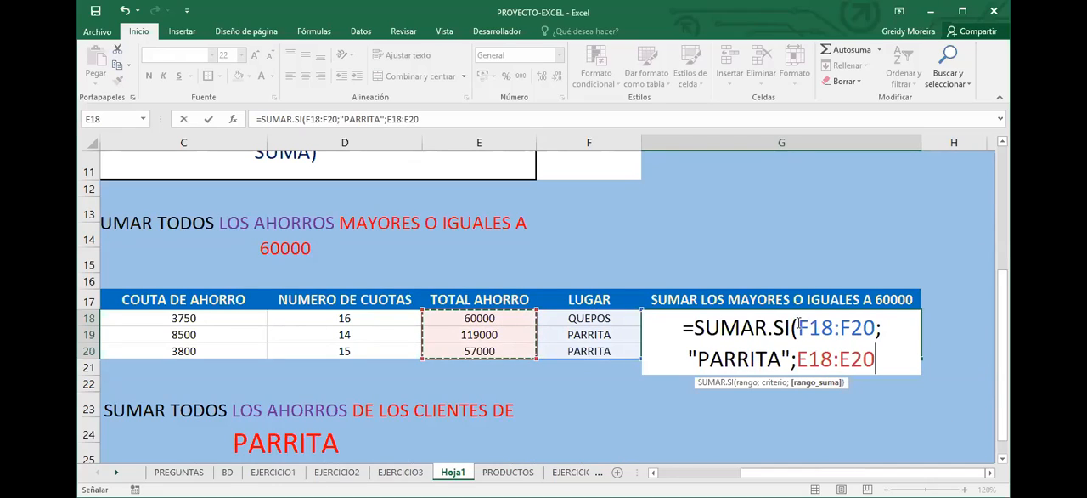
drag(798, 327, 875, 326)
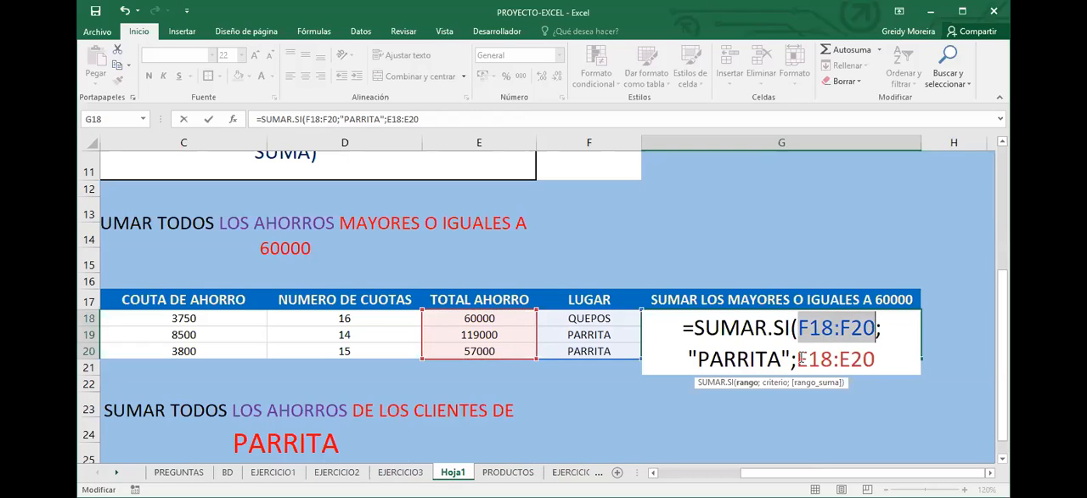
click(800, 358)
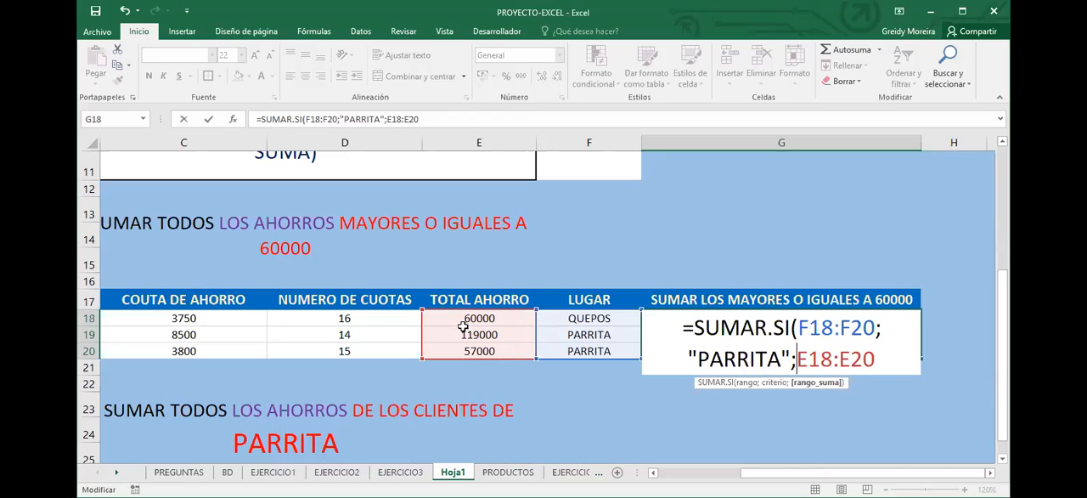
key(Return)
Show the G18 formula as text by prefixing it with an apostrophe, and widen column G until it fits on one line
click(745, 332)
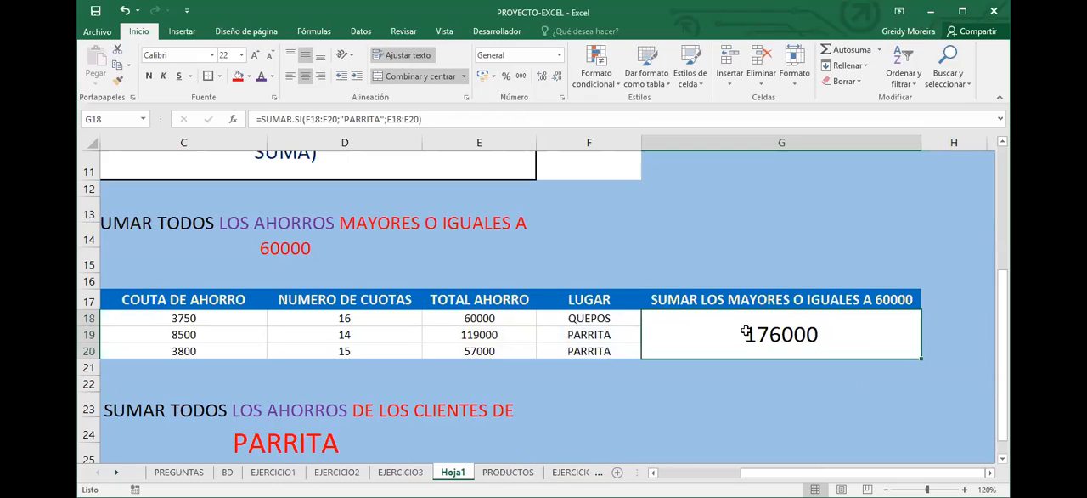
click(254, 124)
text(')
key(Return)
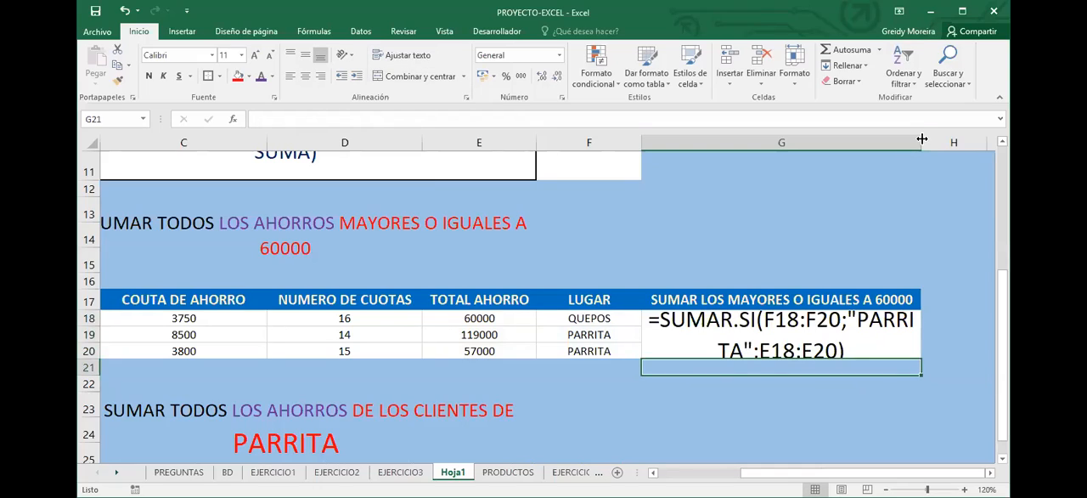
key(Up)
drag(922, 139, 982, 139)
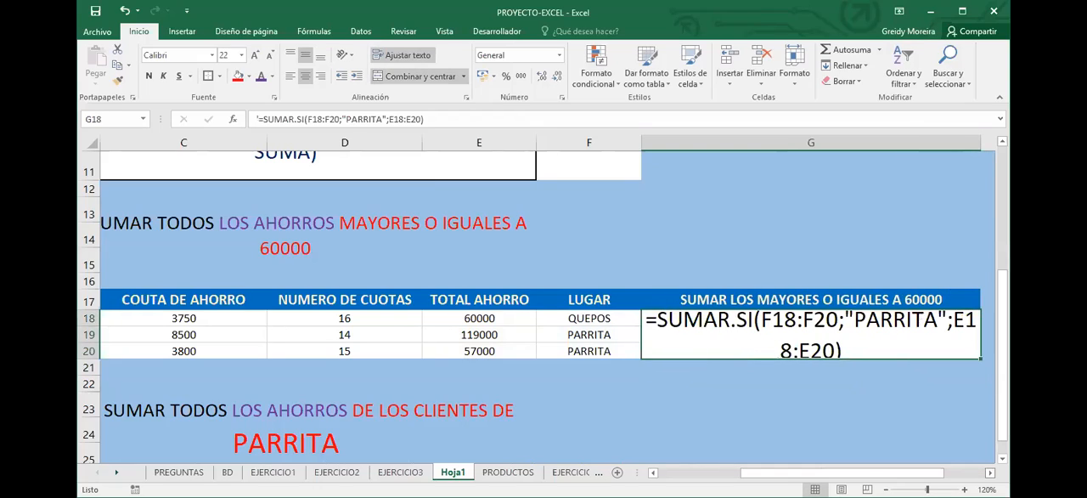
scroll(652, 143, right, 2)
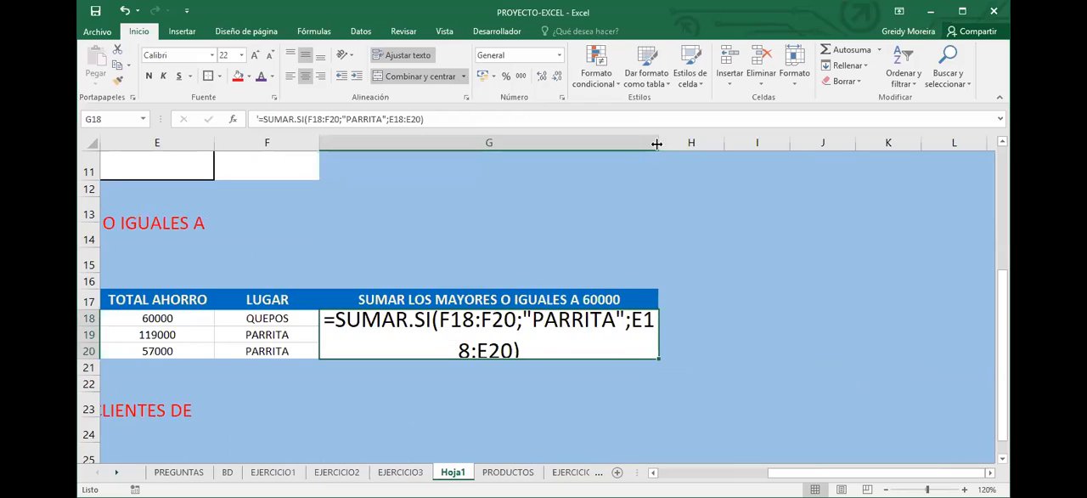
scroll(674, 312, up, 2)
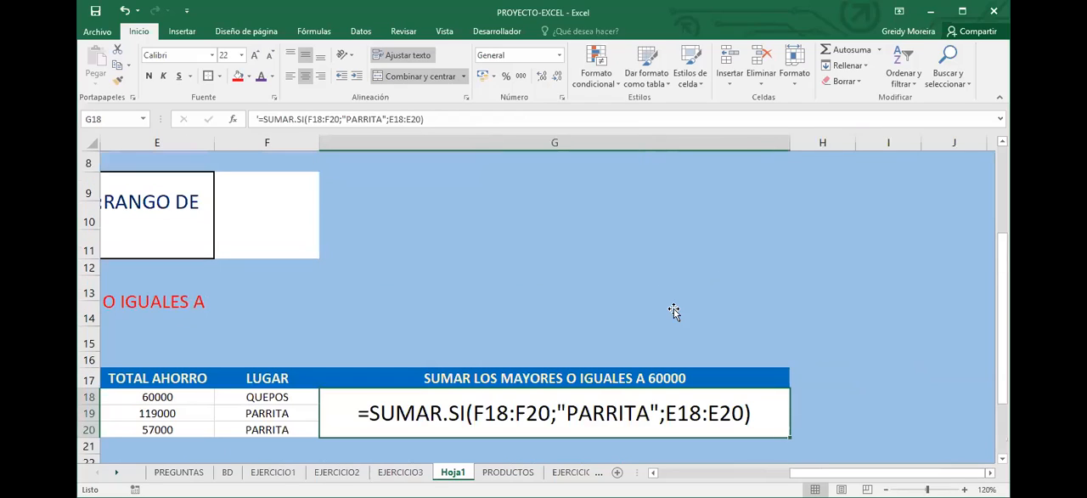
scroll(297, 195, up, 3)
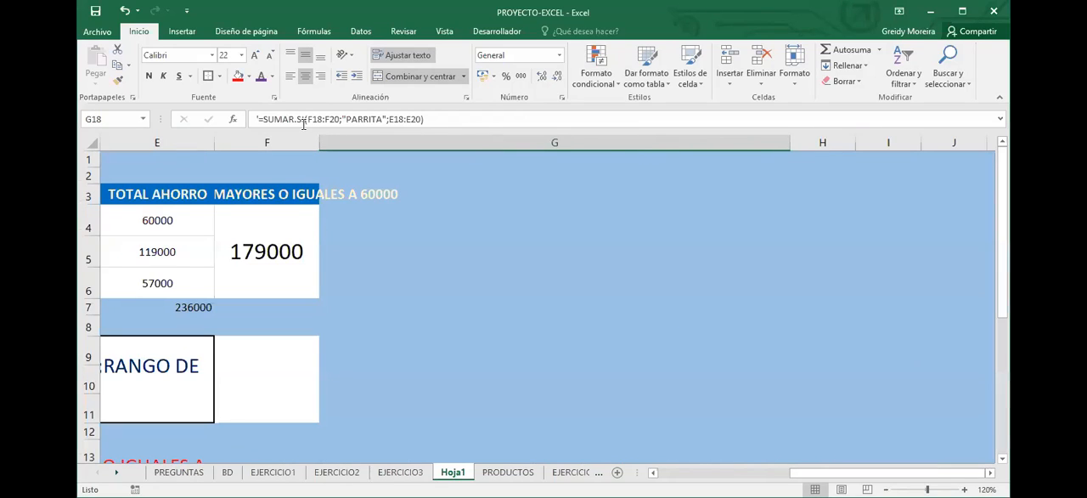
Widen column F and show the F4 formula as text by prefixing it with an apostrophe
click(255, 212)
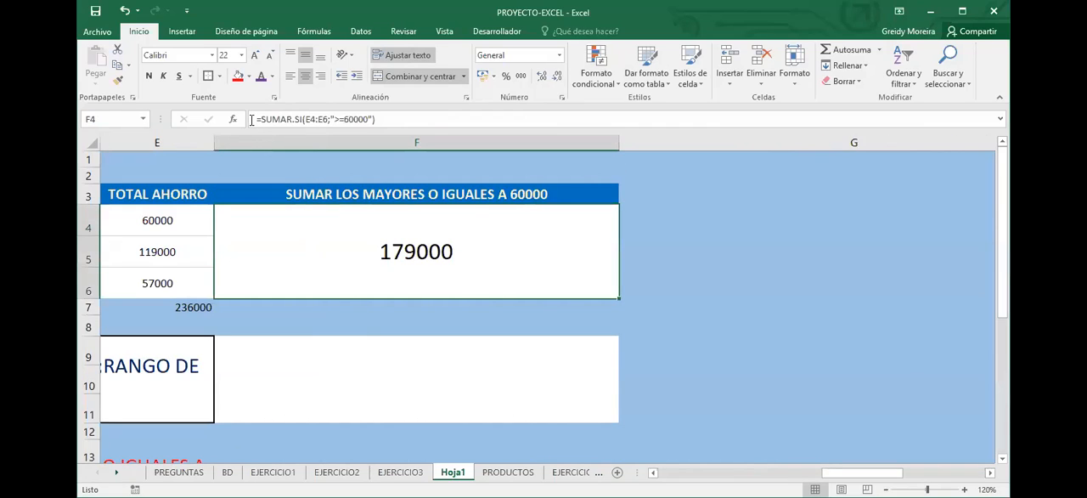
click(252, 119)
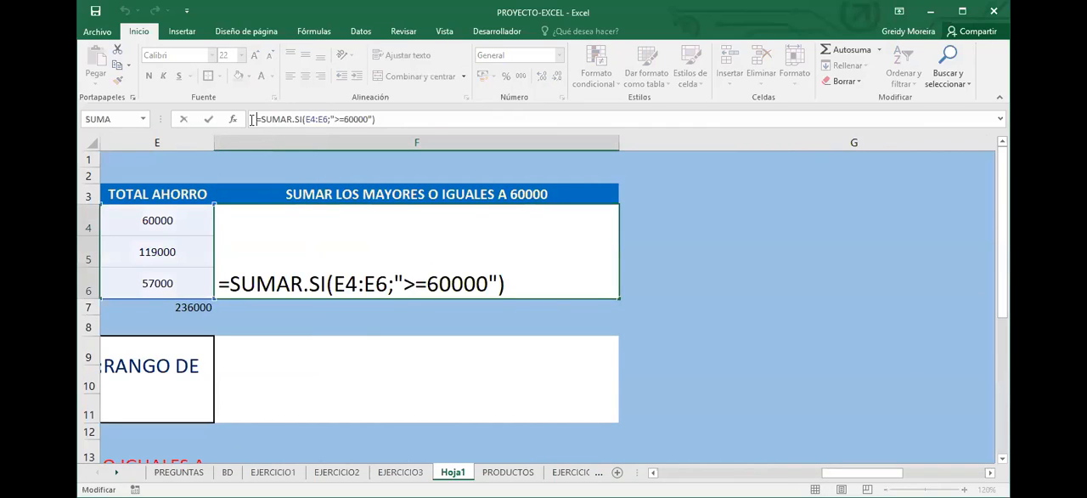
text(')
key(Return)
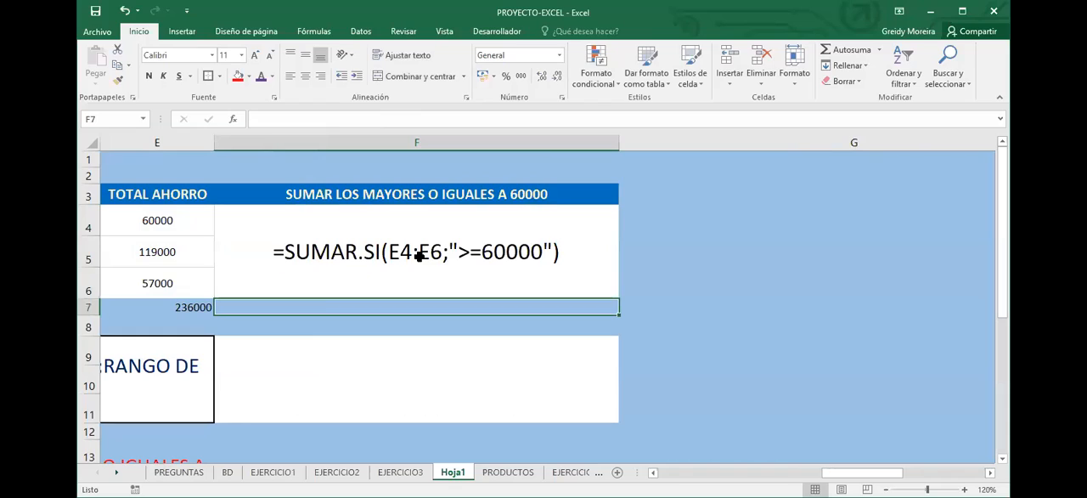
Examine the TOTAL AHORRO range E4:E6 against the arguments of the F4 SUMAR.SI formula
click(411, 256)
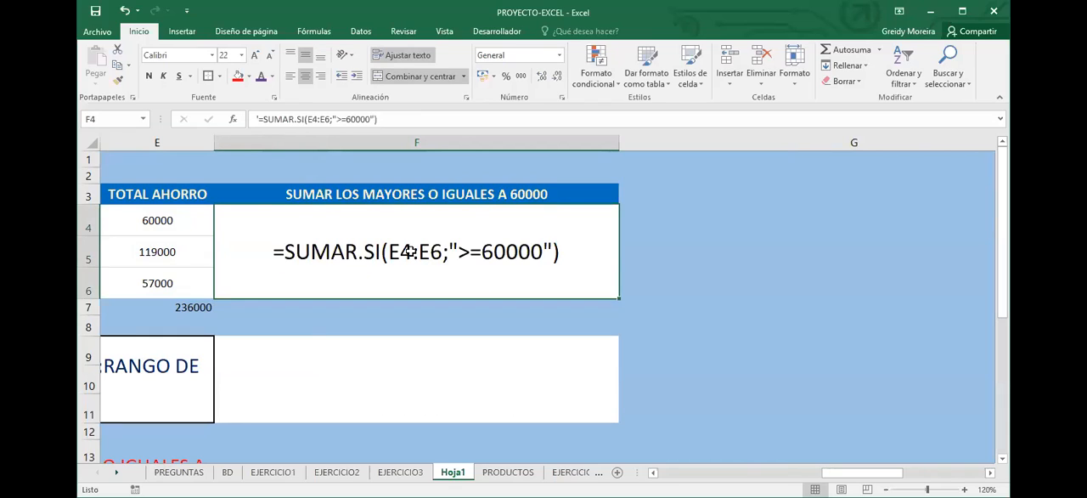
scroll(497, 238, left, 1)
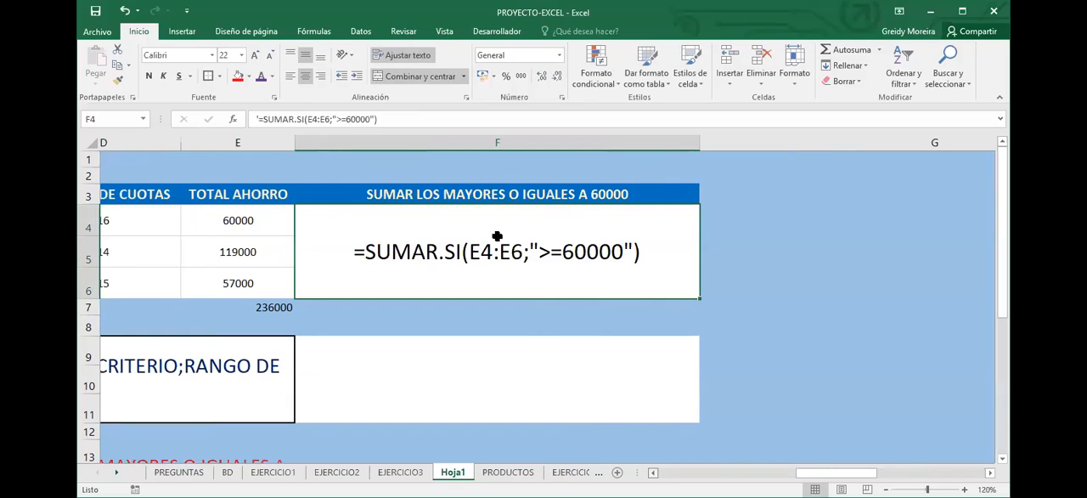
scroll(498, 280, left, 2)
drag(480, 220, 499, 280)
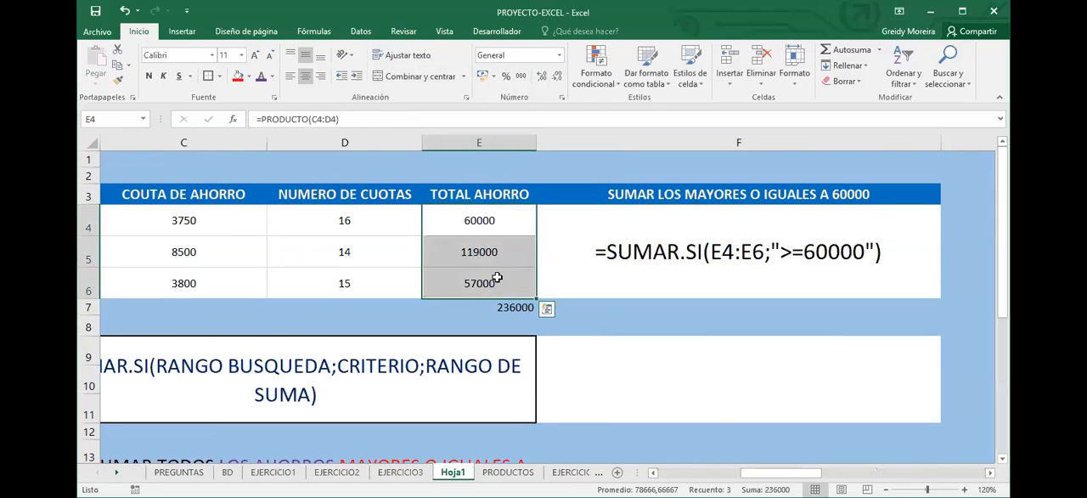
click(490, 224)
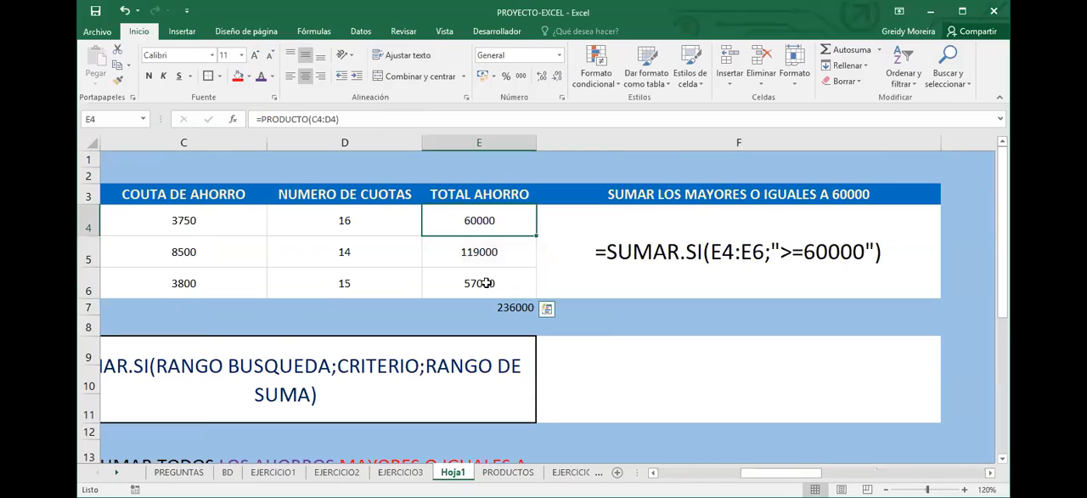
mouse_move(487, 283)
mouse_down()
mouse_move(486, 214)
mouse_move(477, 283)
mouse_up()
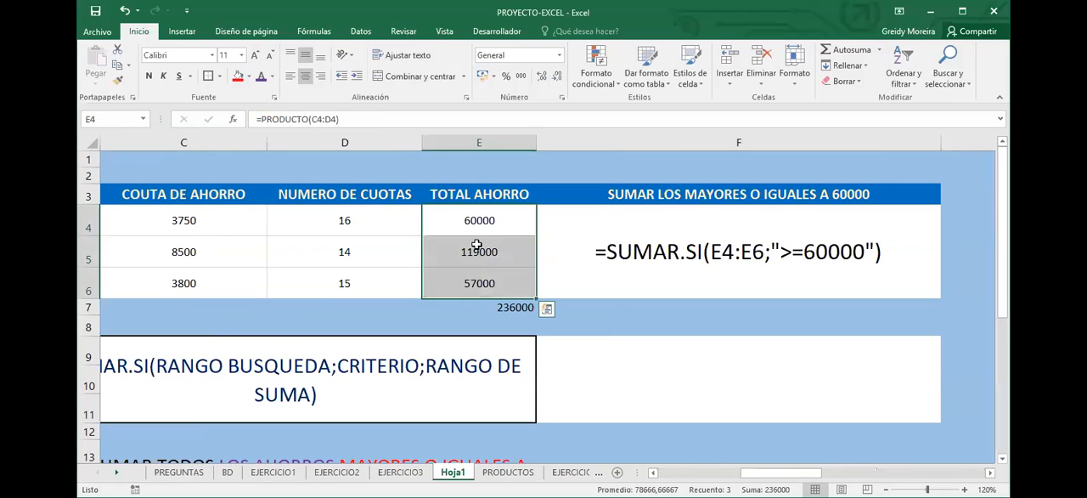
drag(481, 232, 476, 284)
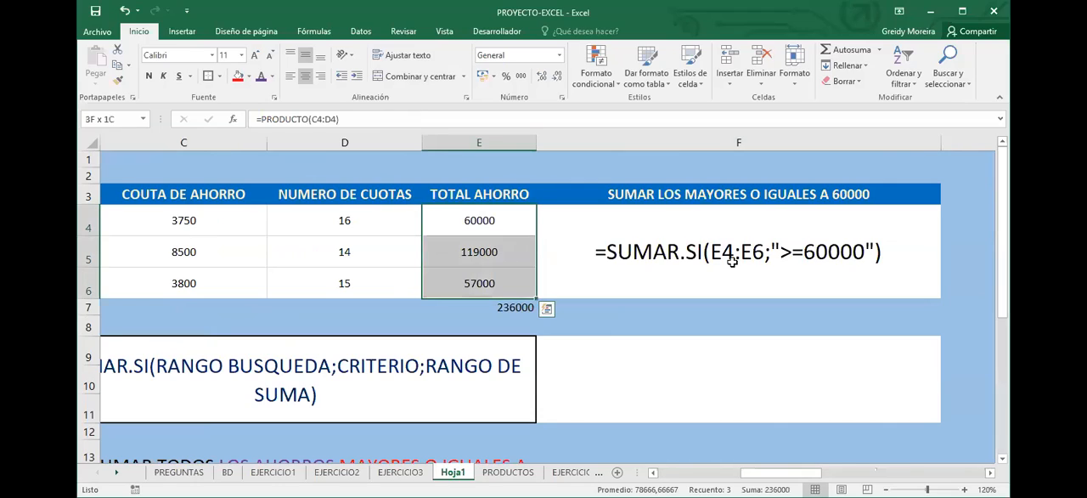
Add E4:E6 as the third argument of the F4 text formula, making it =SUMAR.SI(E4:E6;">=60000";E4:E6)
click(874, 252)
double_click(874, 252)
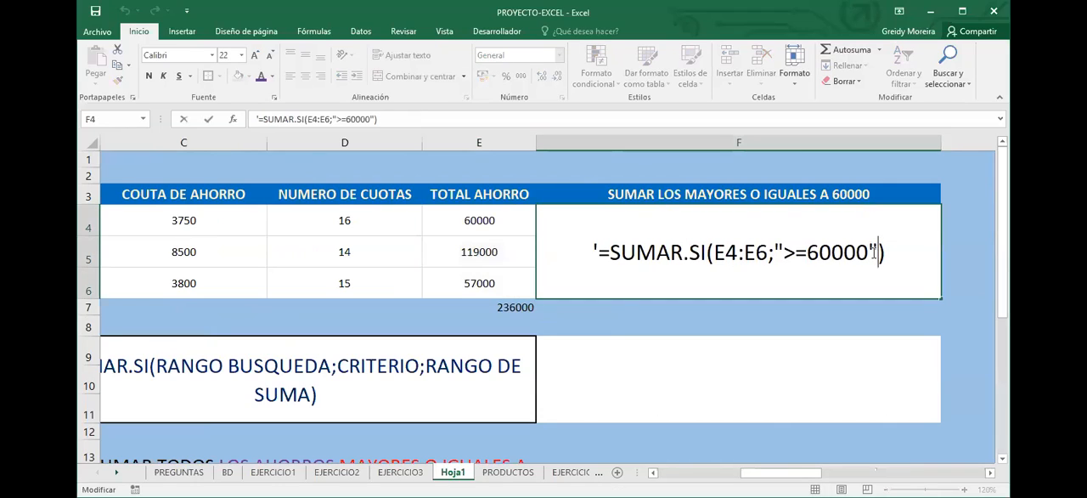
text(;)
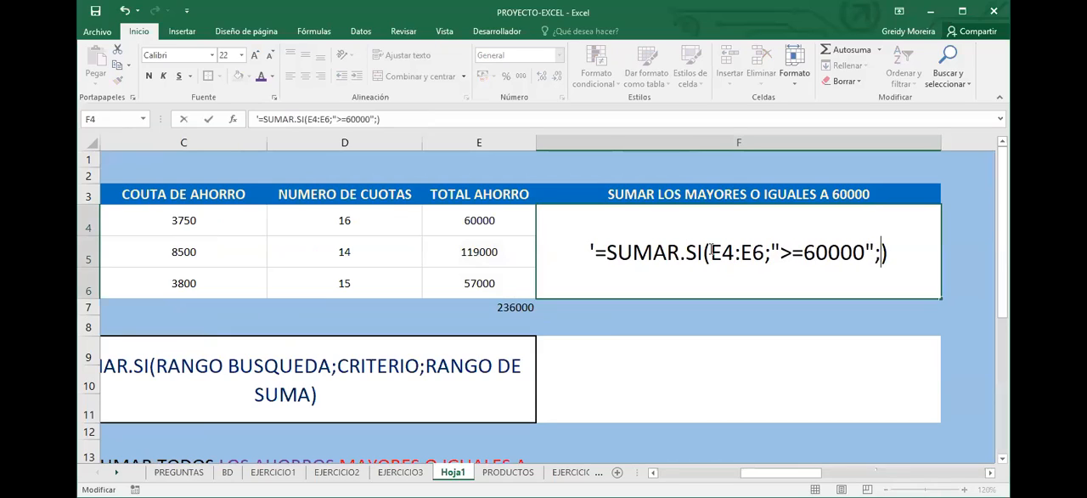
drag(710, 252, 763, 250)
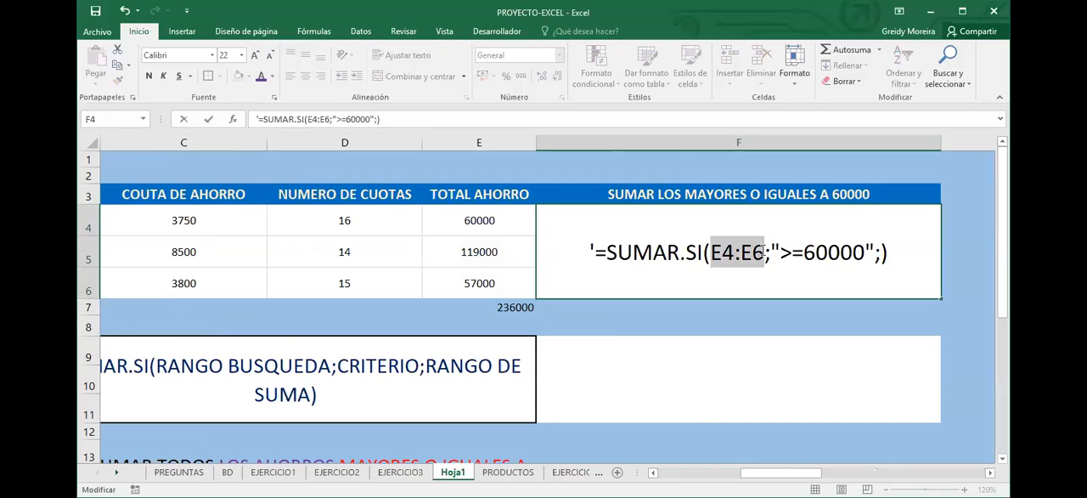
key(ctrl+c)
click(930, 265)
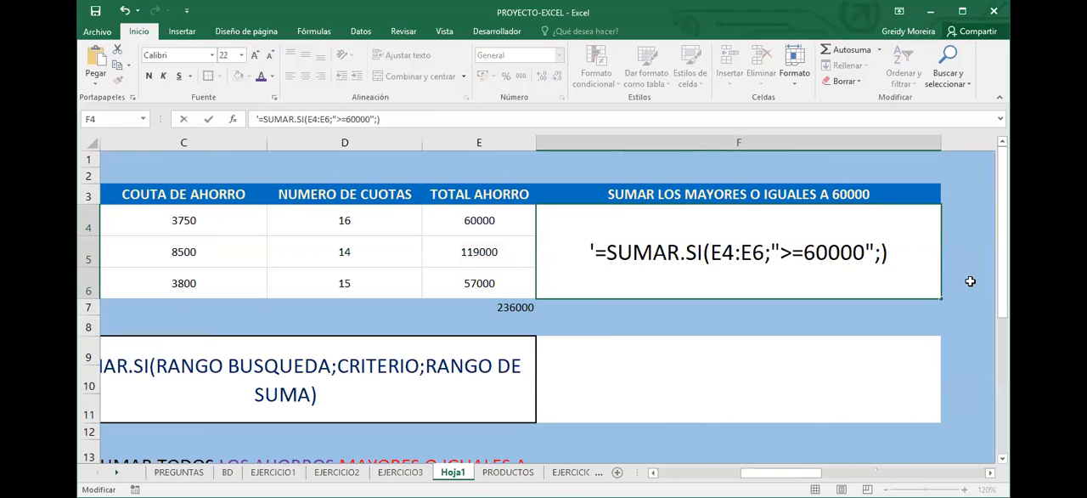
key(ctrl+v)
click(970, 281)
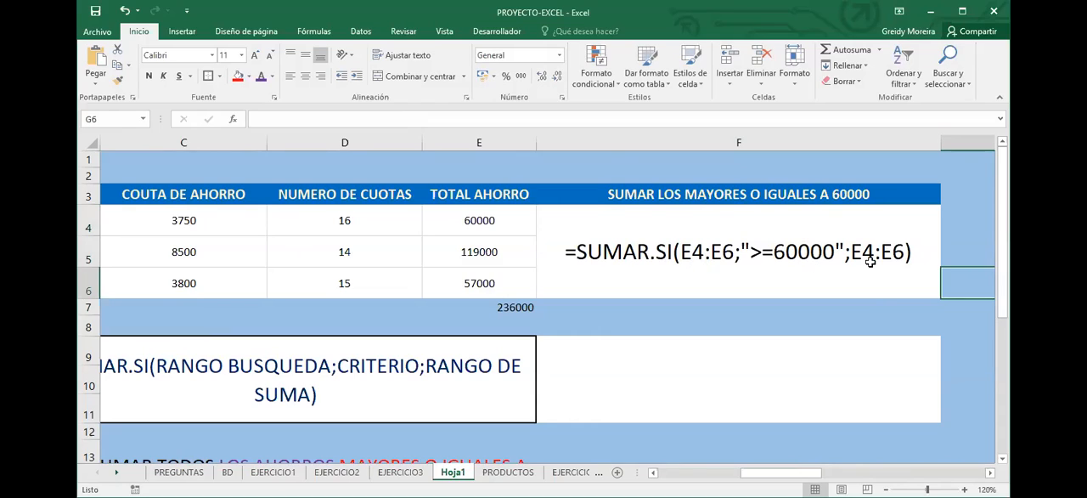
Merge and center cells G22:G23 below the SUMAR.SI formula of the second table
scroll(882, 305, down, 4)
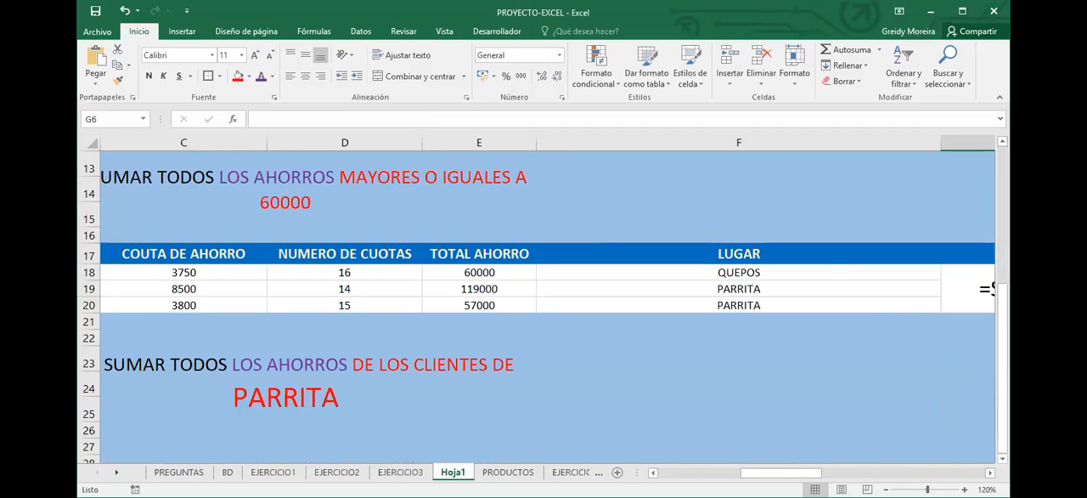
scroll(538, 304, right, 2)
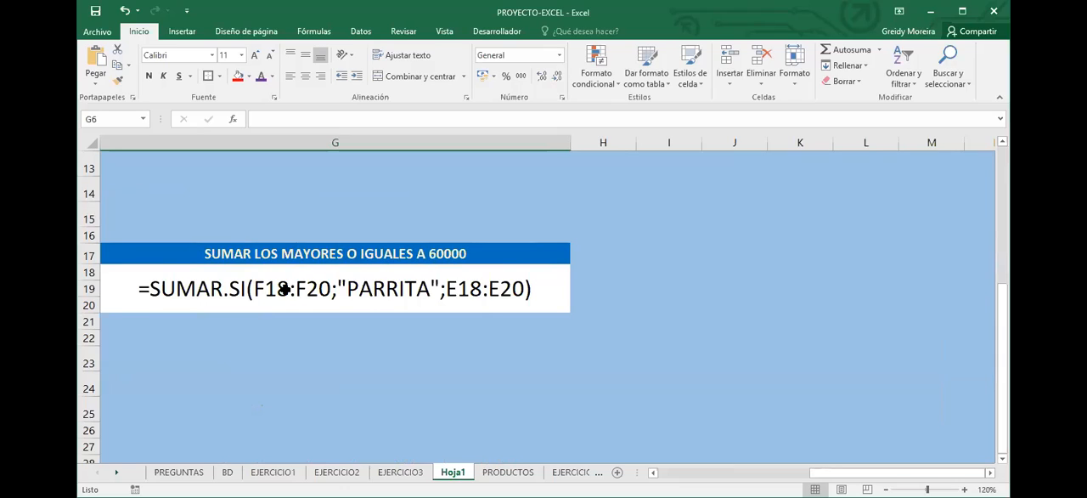
click(374, 290)
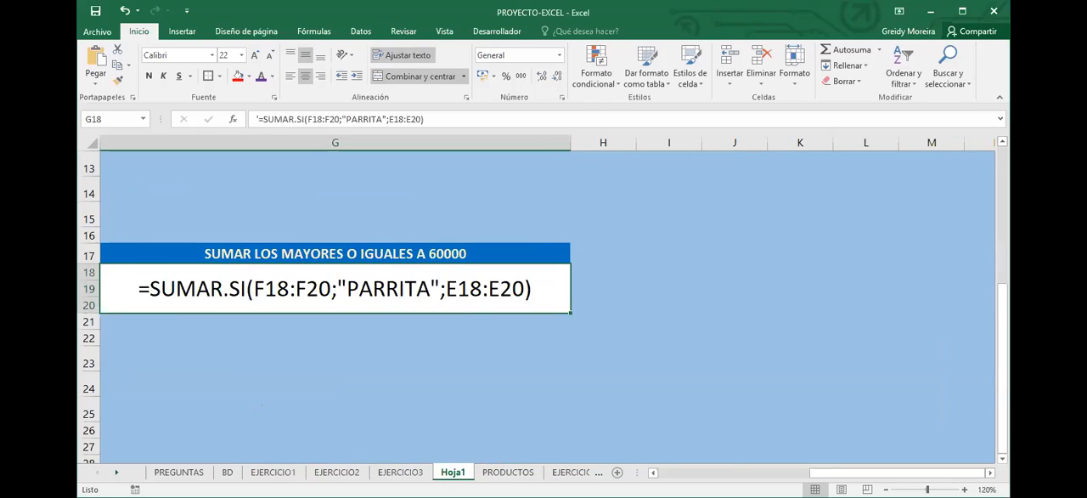
scroll(766, 450, left, 1)
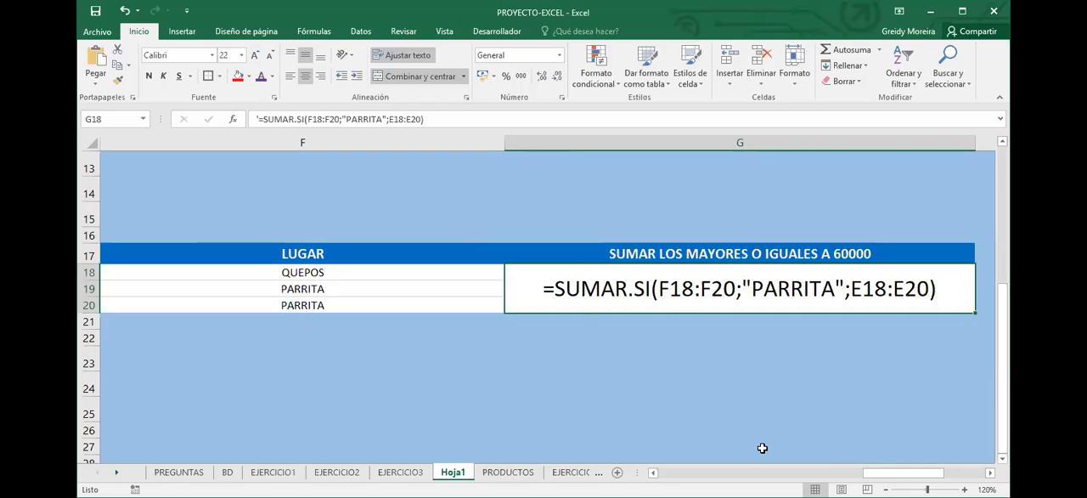
drag(575, 337, 576, 358)
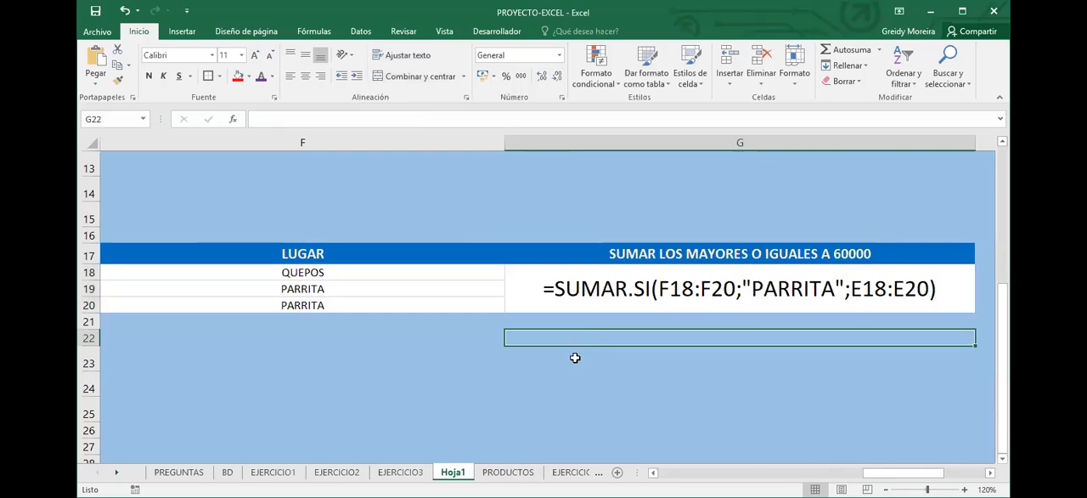
click(401, 77)
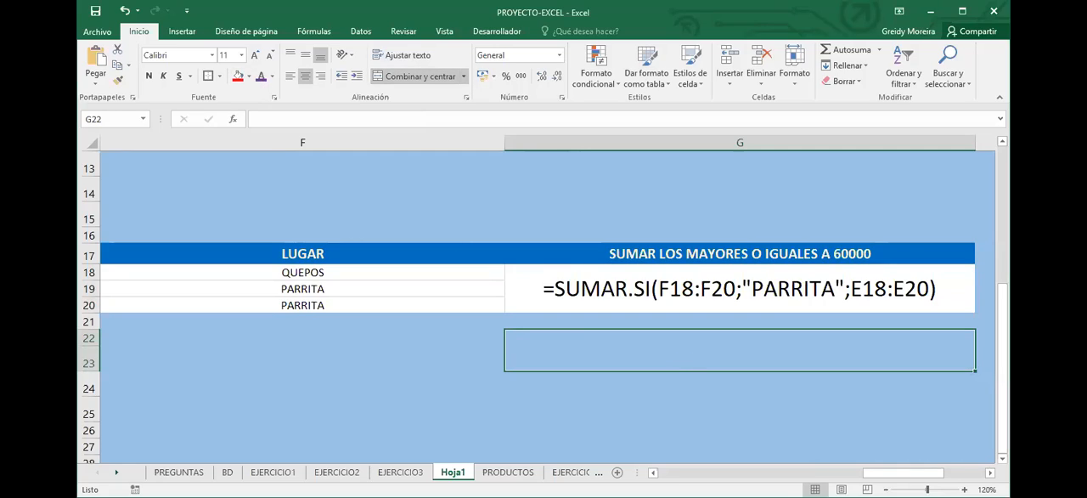
Enter =CONTAR.SI(F18:F20;"PARRITA") in merged cell G22 and enlarge its font to size 28
scroll(650, 405, left, 2)
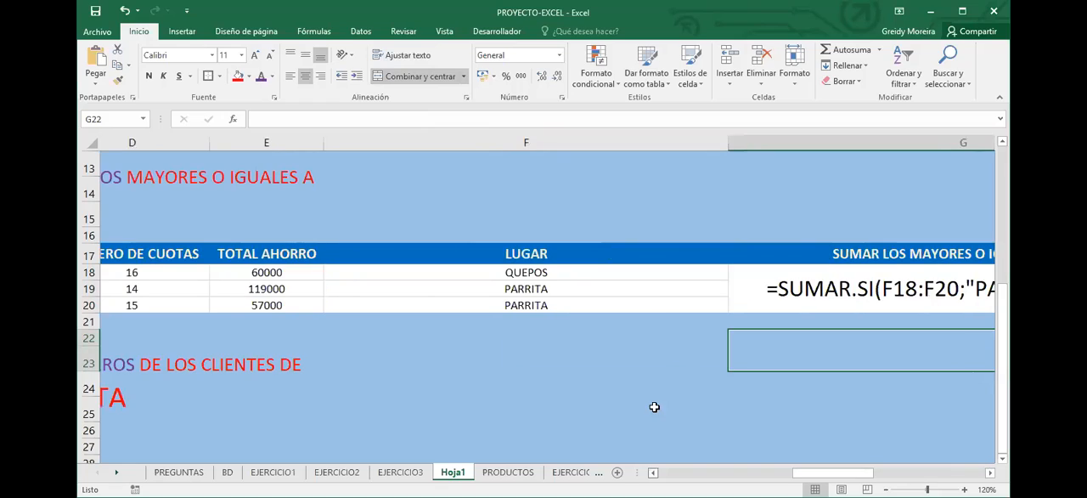
scroll(408, 220, left, 2)
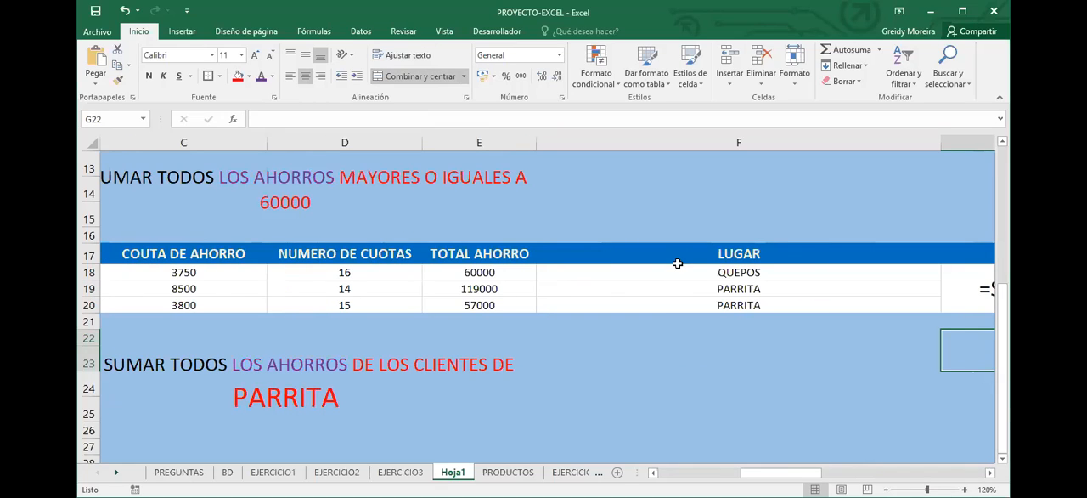
scroll(680, 364, right, 1)
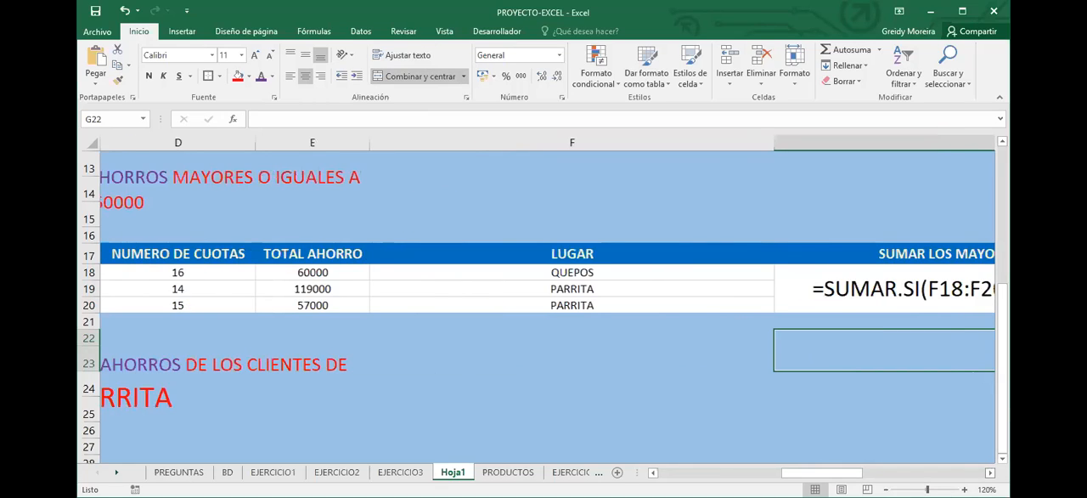
scroll(679, 364, right, 2)
text(=)
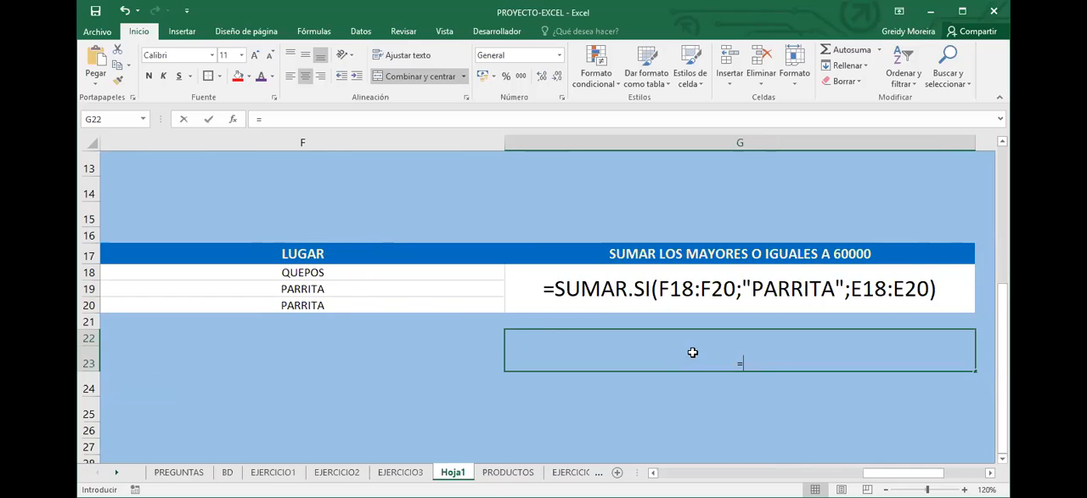
text(2)
key(Return)
key(Up)
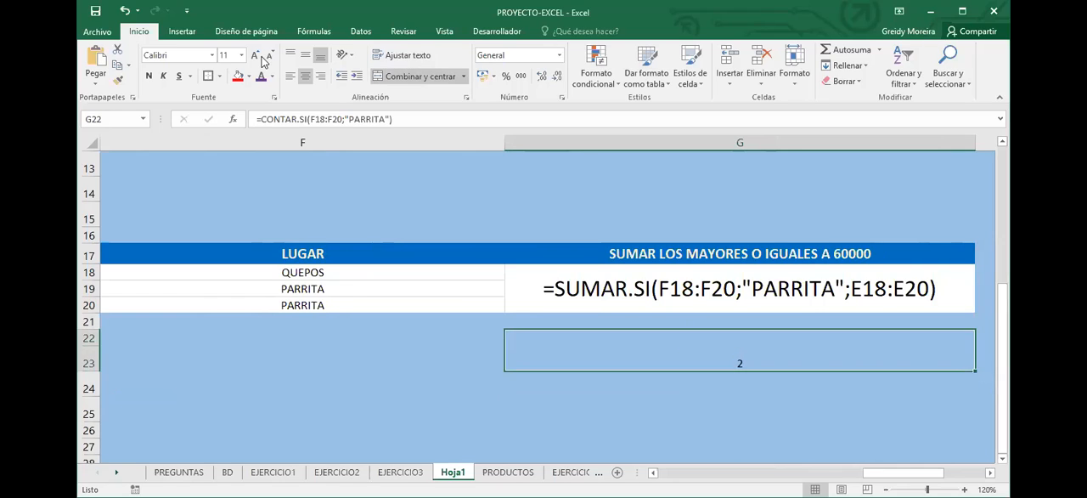
click(256, 55)
click(256, 55)
click(256, 55)
click(256, 55)
click(256, 55)
click(256, 55)
click(256, 55)
click(255, 55)
click(255, 56)
Change the criterion of the CONTAR.SI formula in G22 to "QUEPOS"
click(391, 119)
key(BackSpace)
key(BackSpace)
key(BackSpace)
key(BackSpace)
key(BackSpace)
key(BackSpace)
key(BackSpace)
text(QUEPOS)
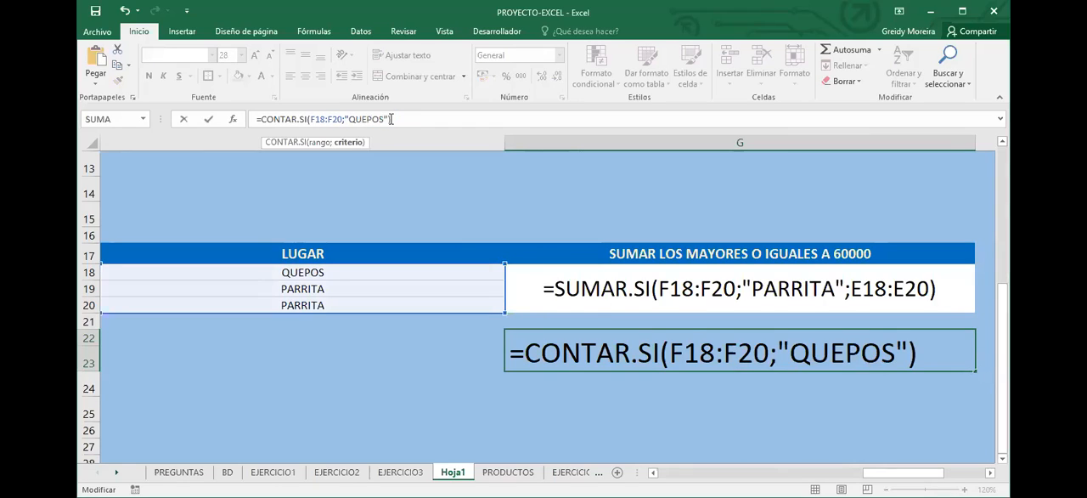
key(Return)
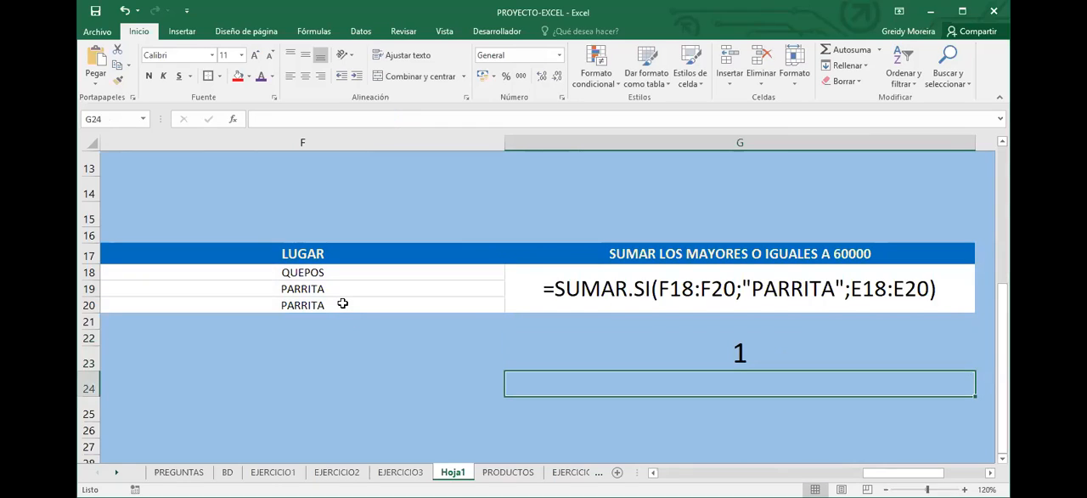
Set F20 and F19 in the LUGAR column to QUEPOS to test the count, and undo both entries
click(343, 303)
text(QUEPOS)
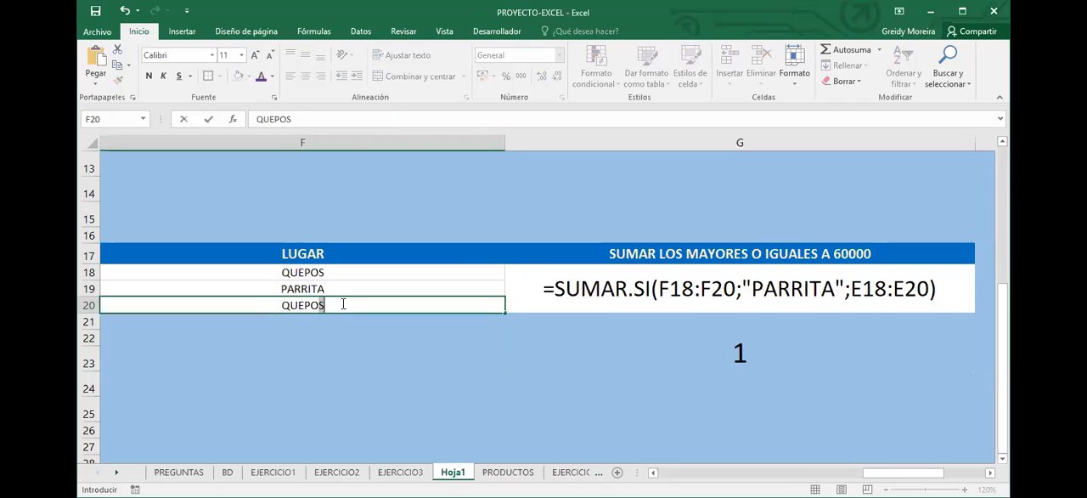
key(Return)
key(Up)
key(Up)
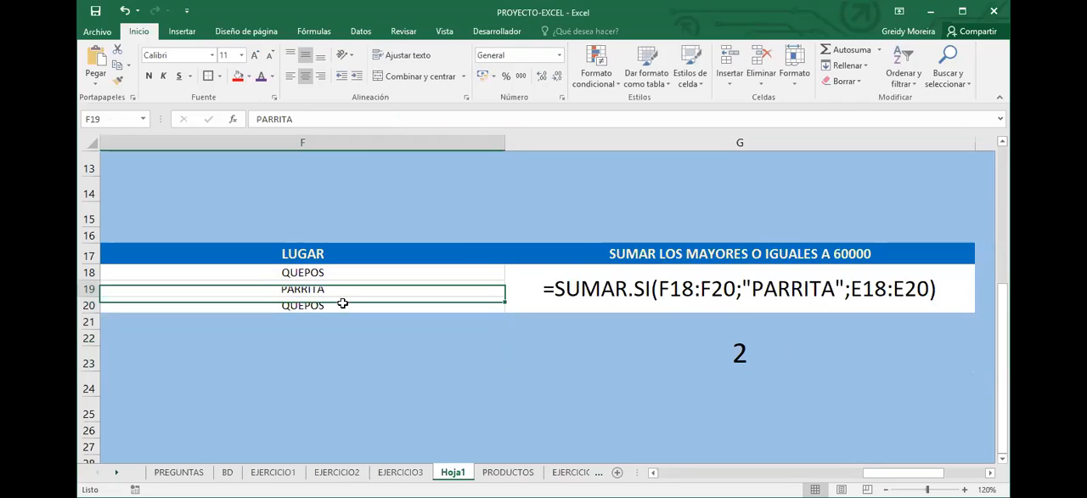
text(QUEPOS)
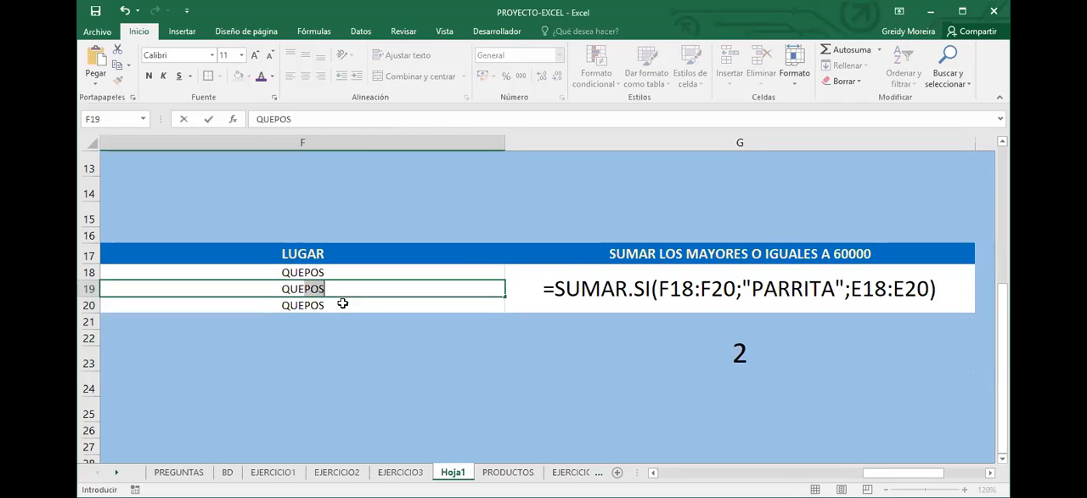
key(Return)
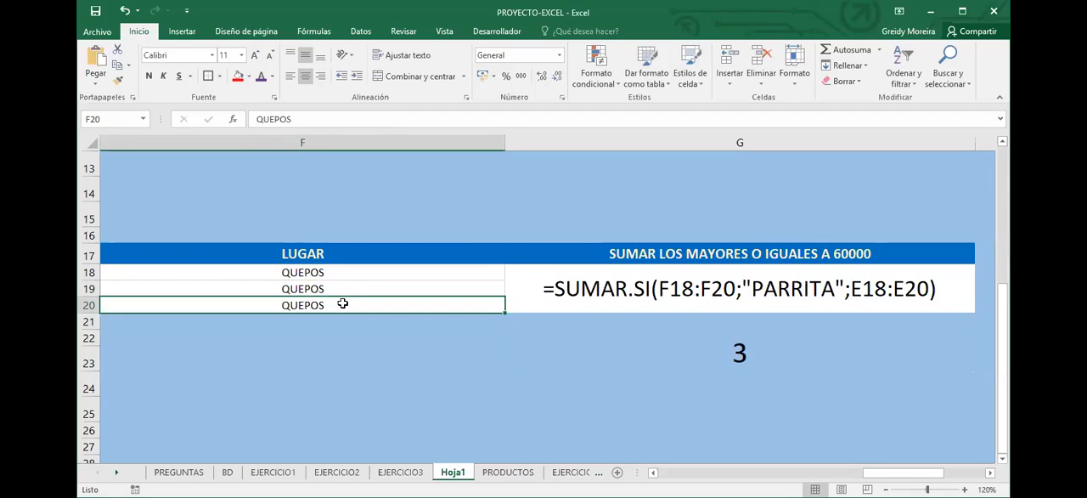
key(ctrl+z)
key(ctrl+z)
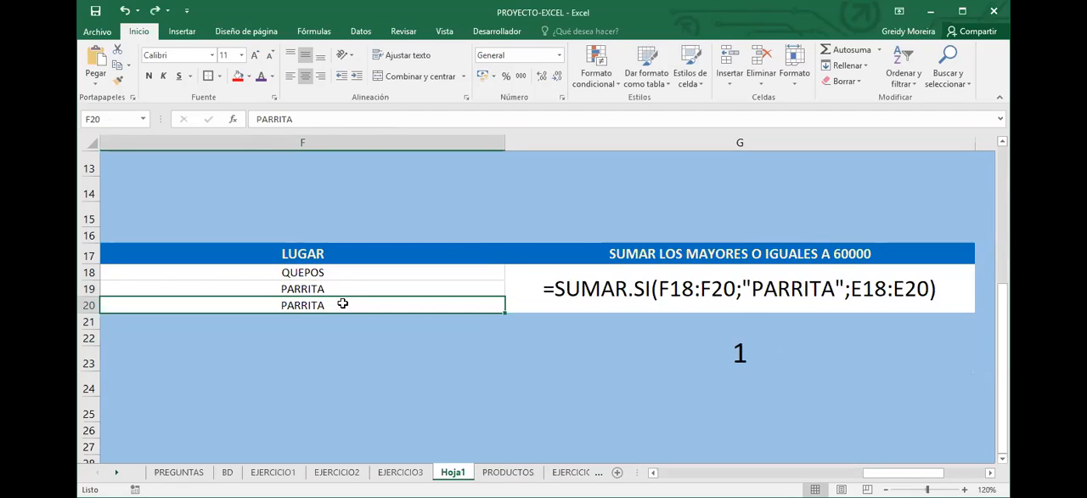
Show the CONTAR.SI formula in G22 as text by prefixing it with an apostrophe
click(249, 115)
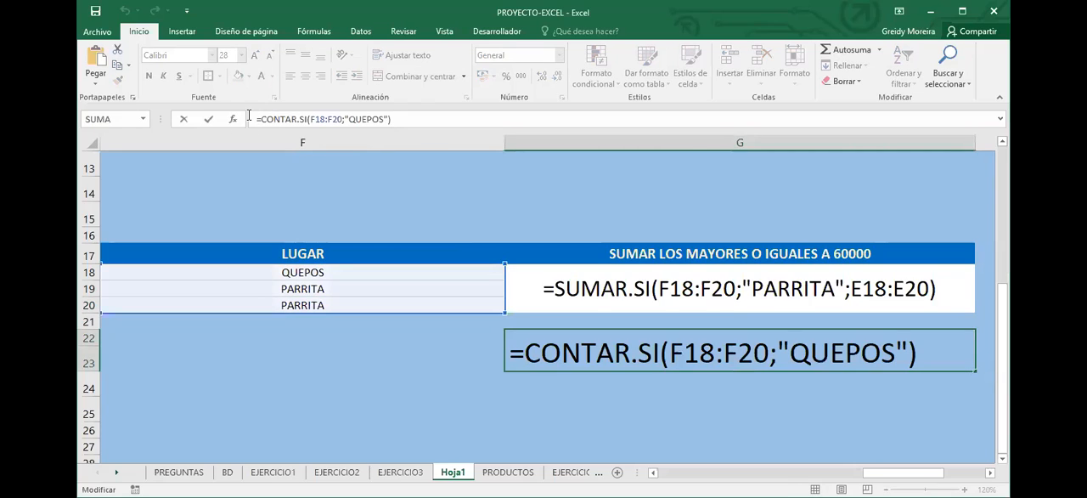
text(')
key(Return)
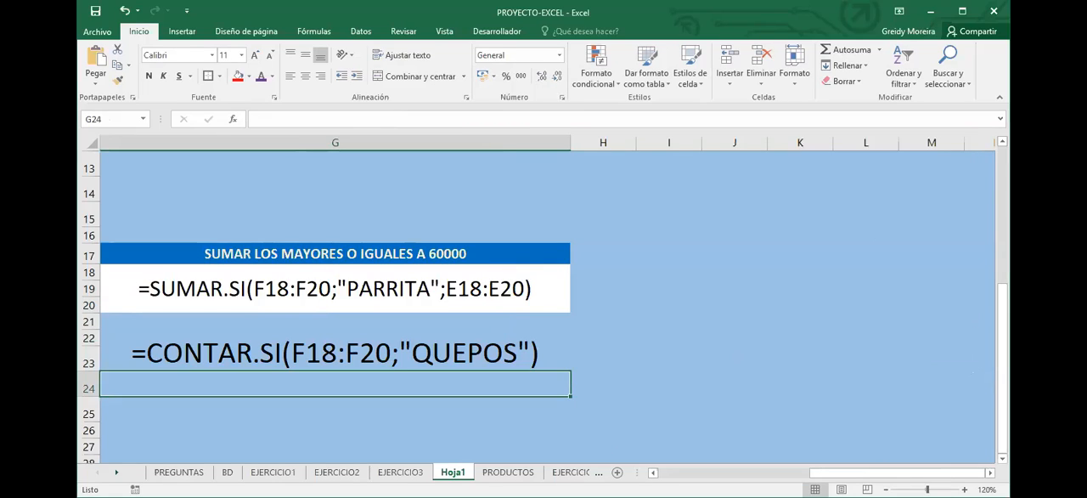
Switch to the EJERCICIO3 sheet with the totals by gender
drag(910, 472, 884, 473)
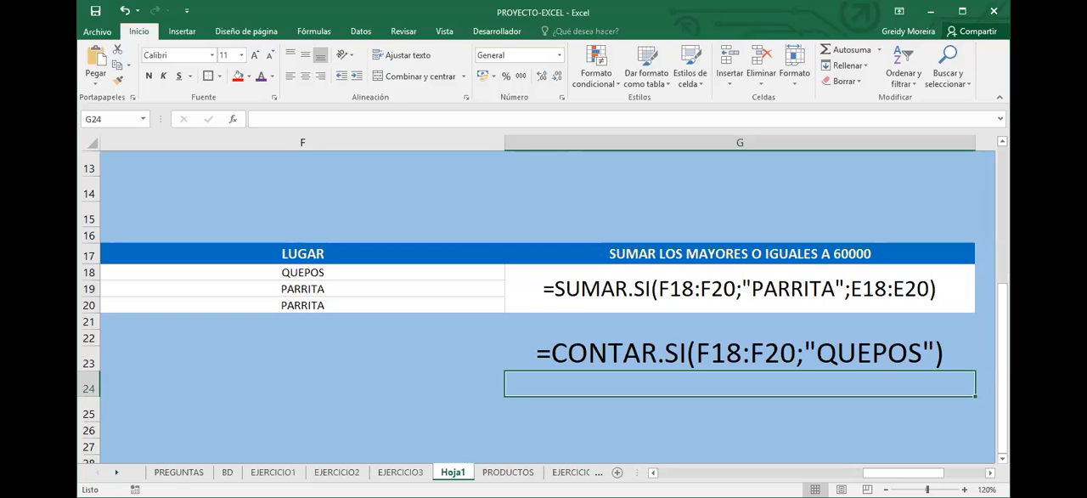
key(ctrl+Page_Up)
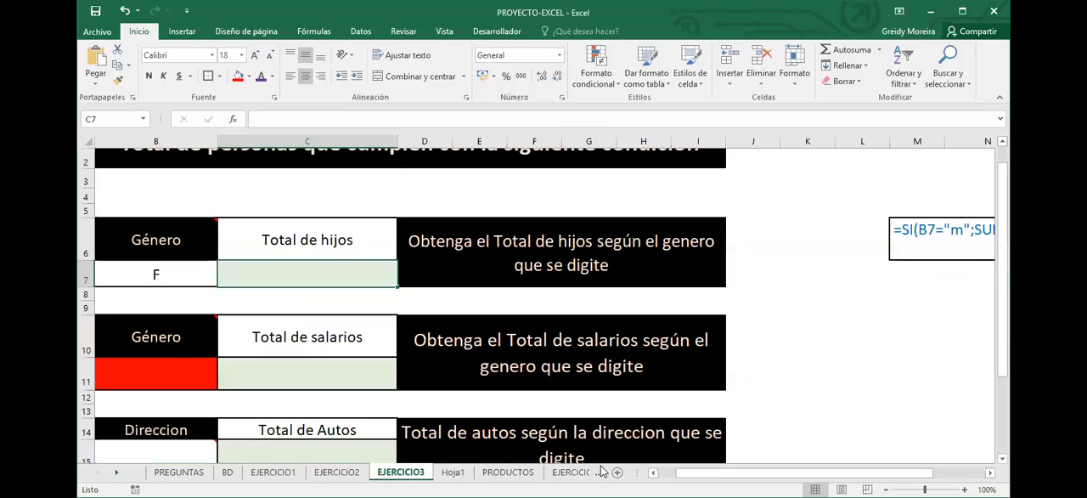
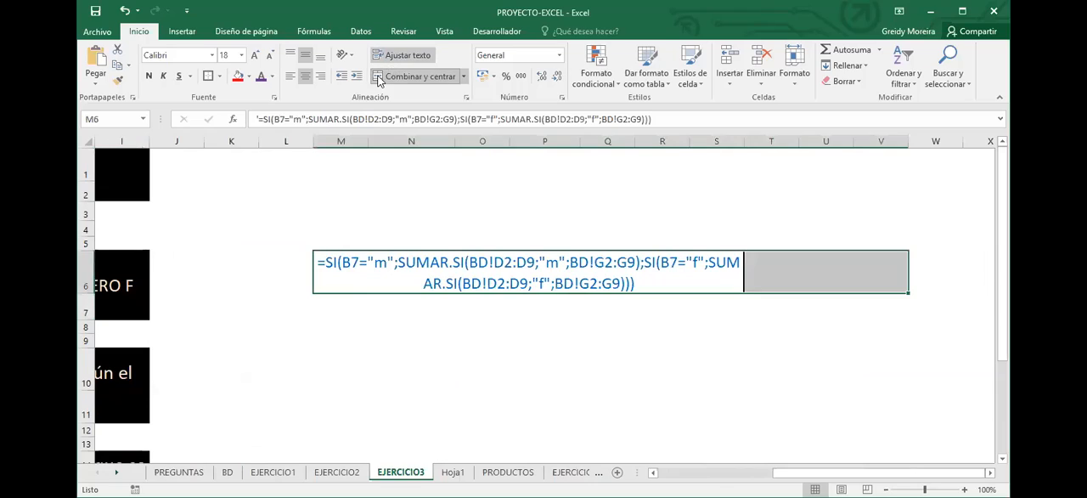
Merge and center the SI formula text in M6 across M6:X6, widening the merged cell to fit on one line
click(379, 80)
click(378, 78)
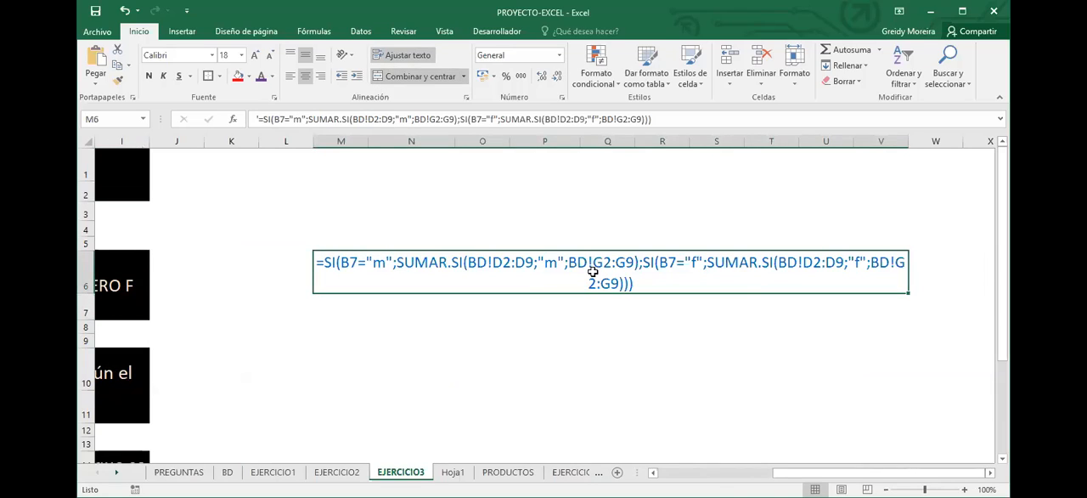
shift+click(972, 271)
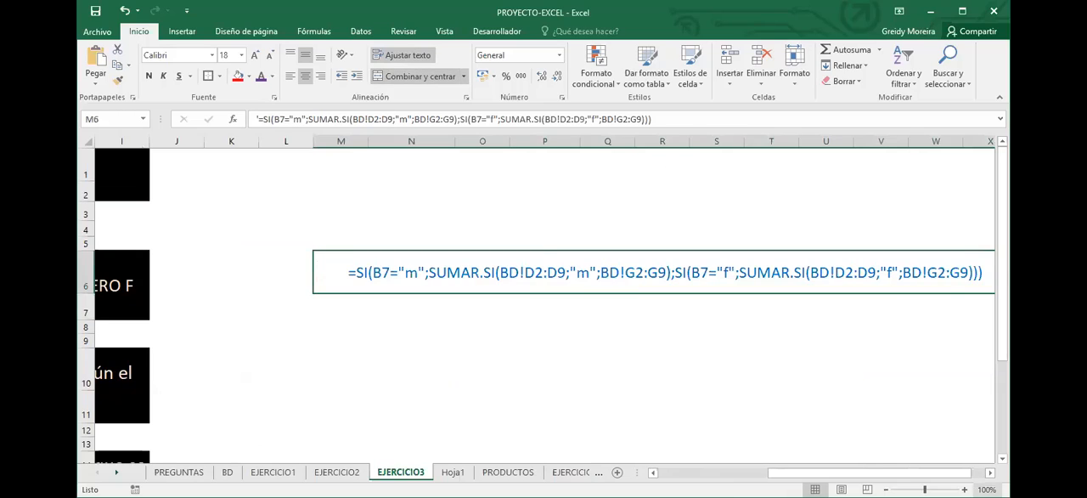
scroll(317, 327, up, 2)
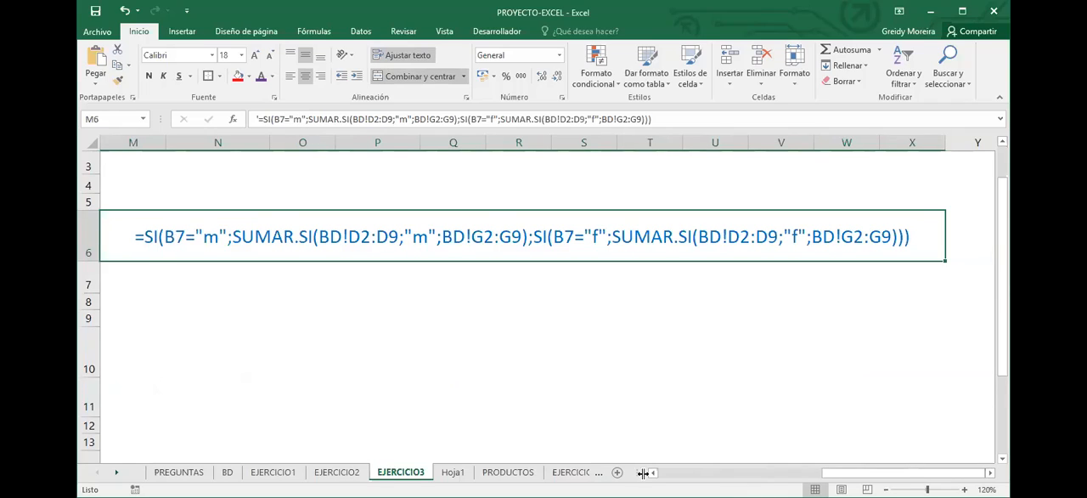
Fill the Género input cell B7 of the Total de hijos exercise with red
scroll(548, 306, left, 2)
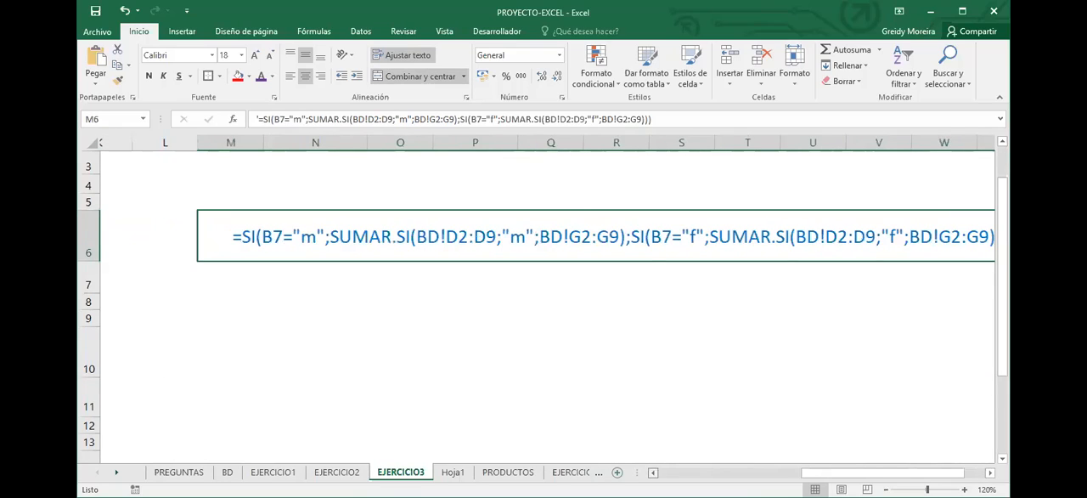
scroll(628, 449, left, 3)
scroll(284, 275, left, 5)
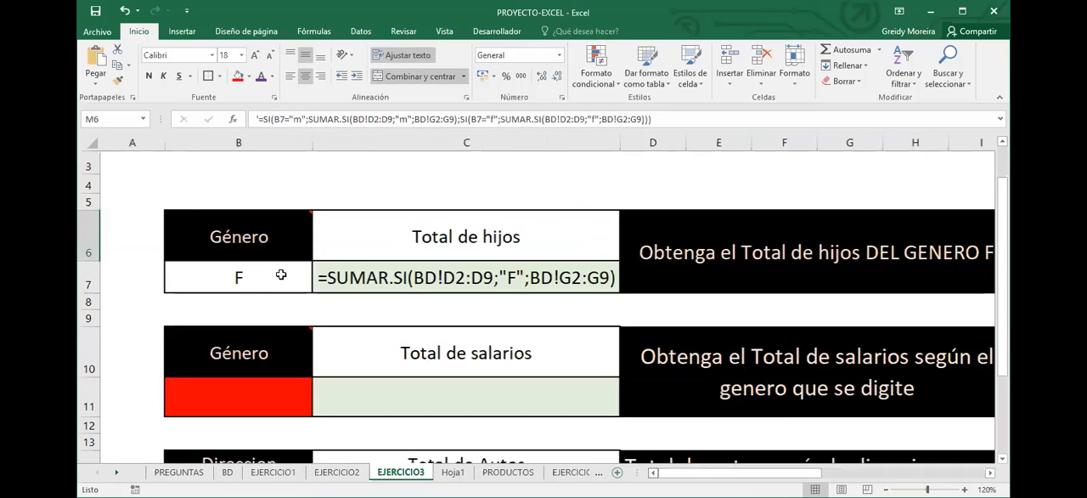
click(284, 276)
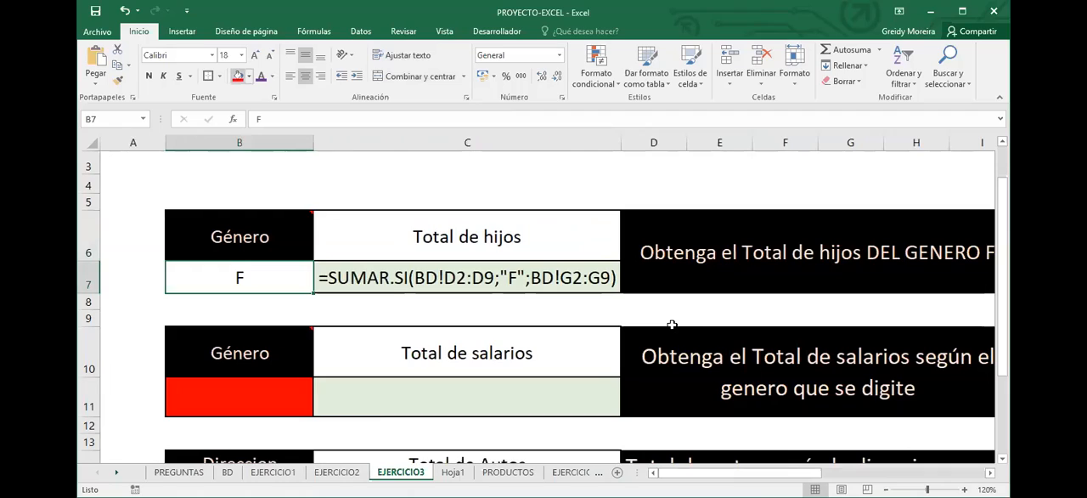
click(237, 76)
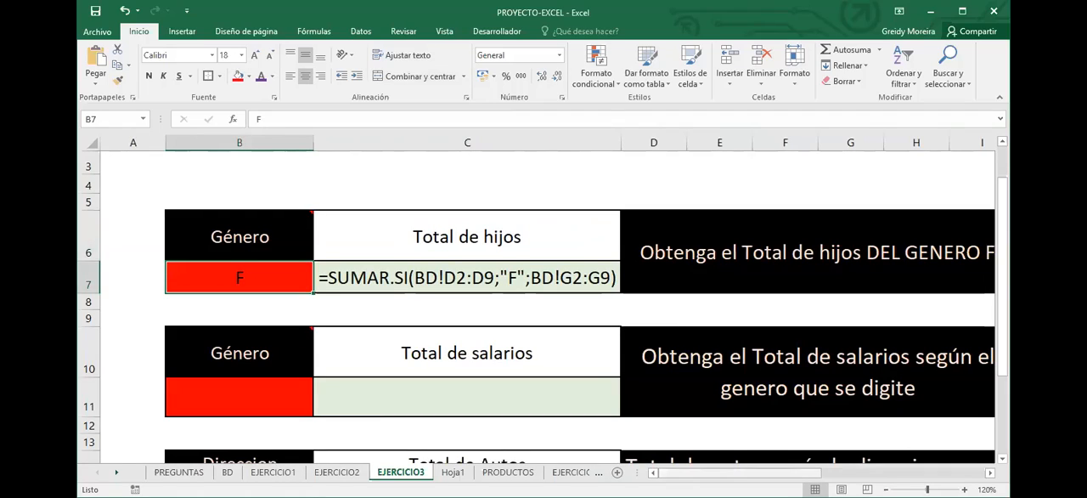
Color the first SUMAR.SI(BD!D2:D9;"m";BD!G2:G9) part of the formula text in M6 purple
scroll(366, 231, right, 3)
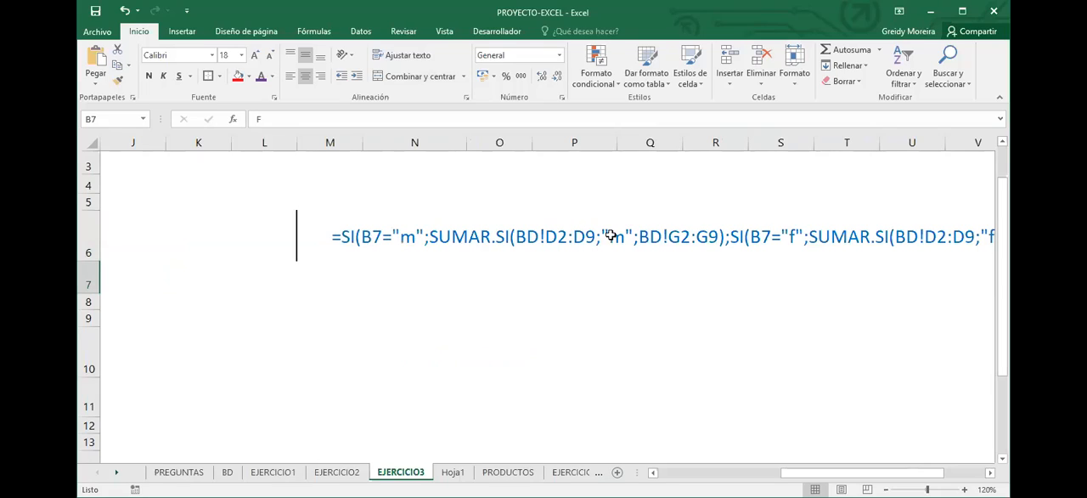
click(719, 301)
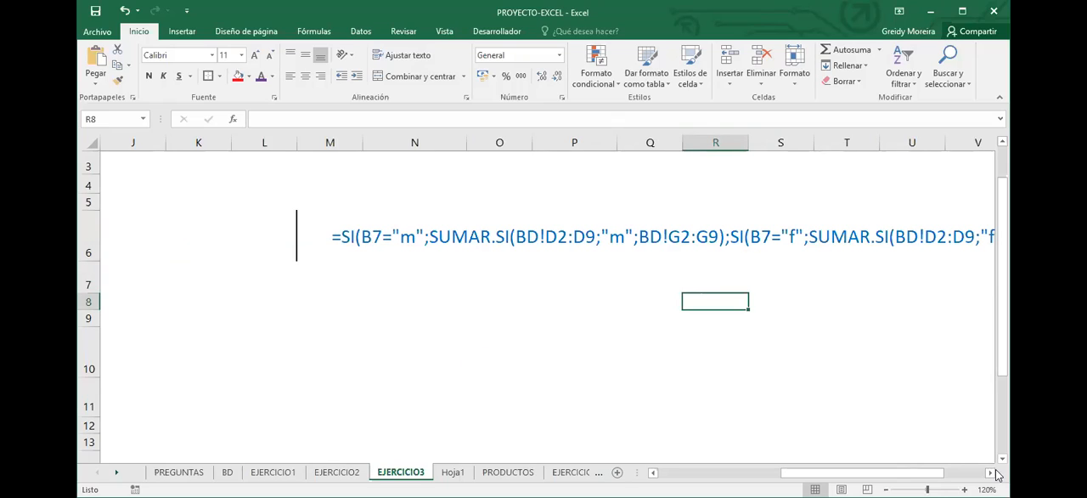
scroll(544, 298, right, 1)
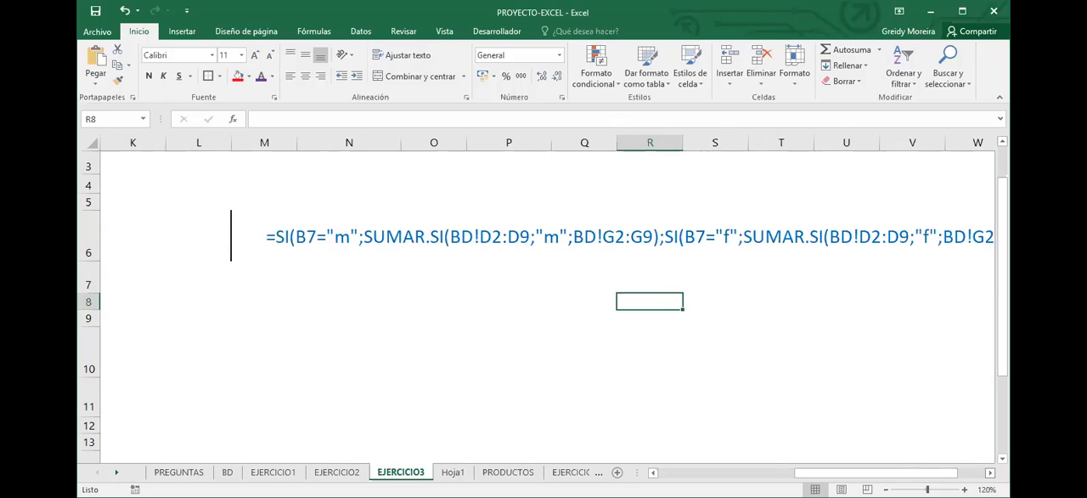
scroll(614, 223, right, 1)
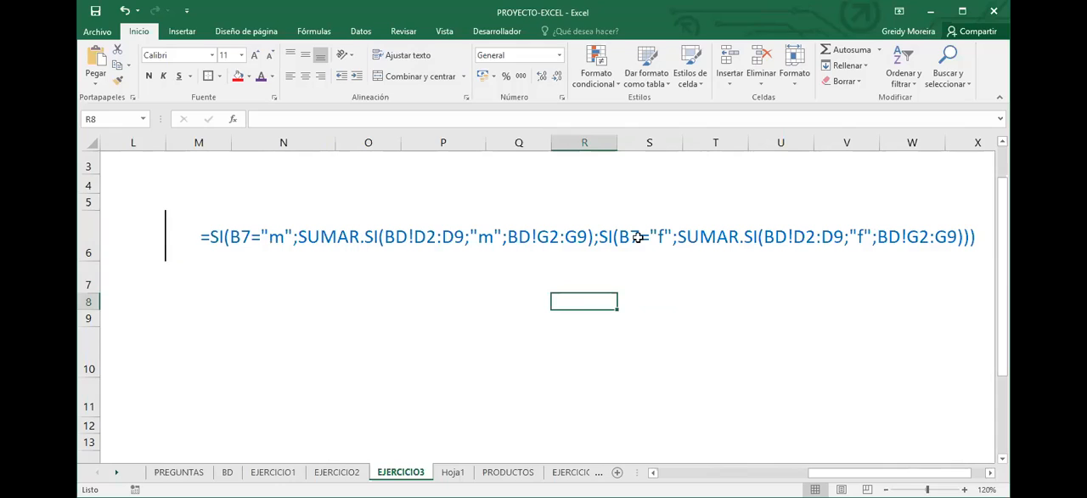
click(664, 236)
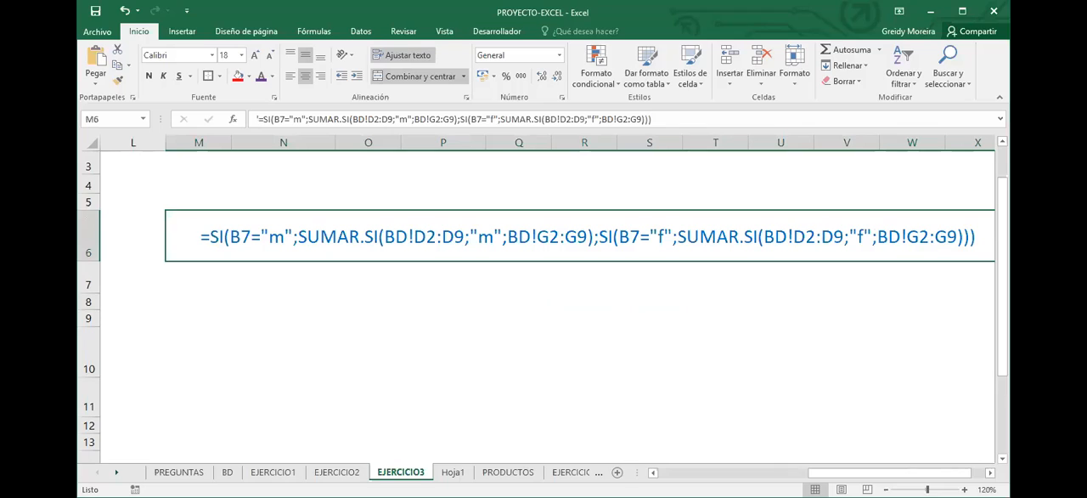
scroll(544, 297, right, 1)
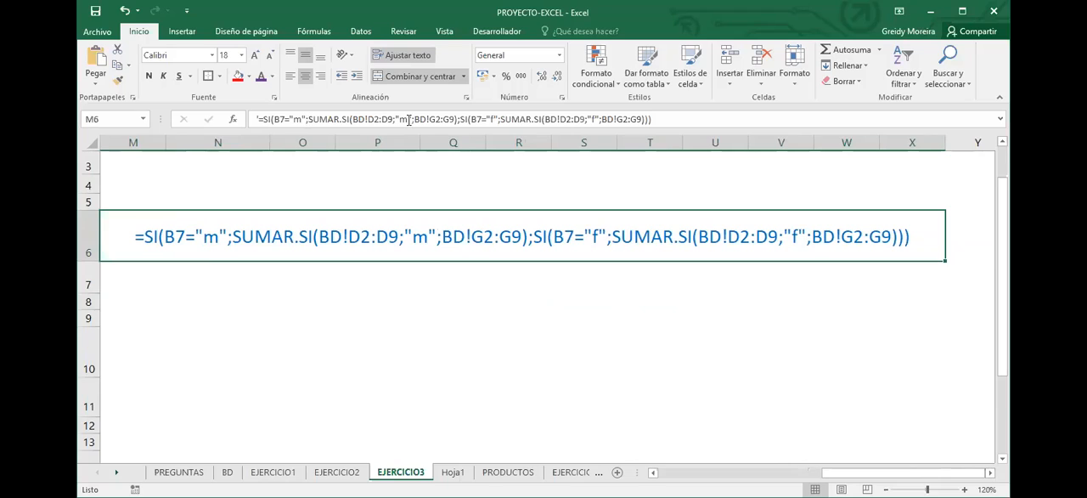
drag(458, 119, 310, 120)
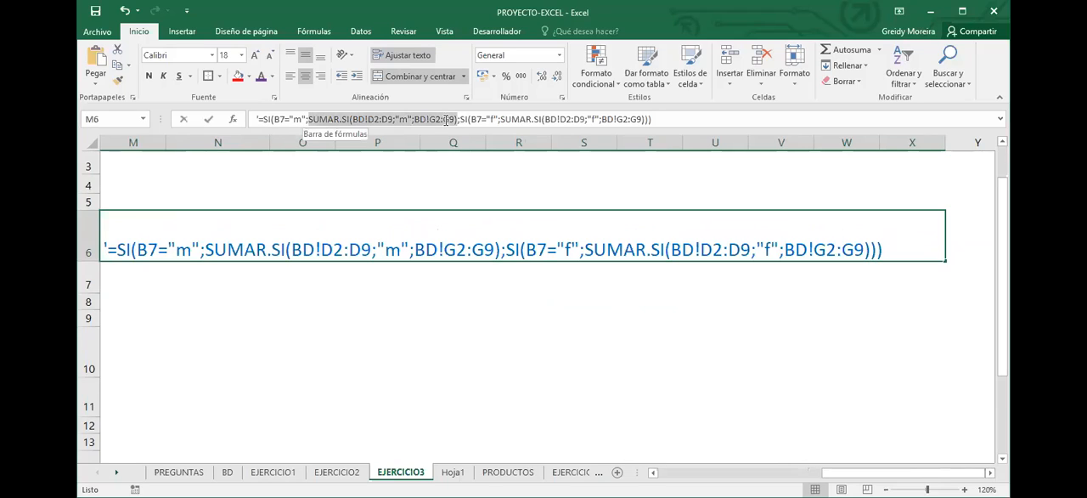
click(260, 77)
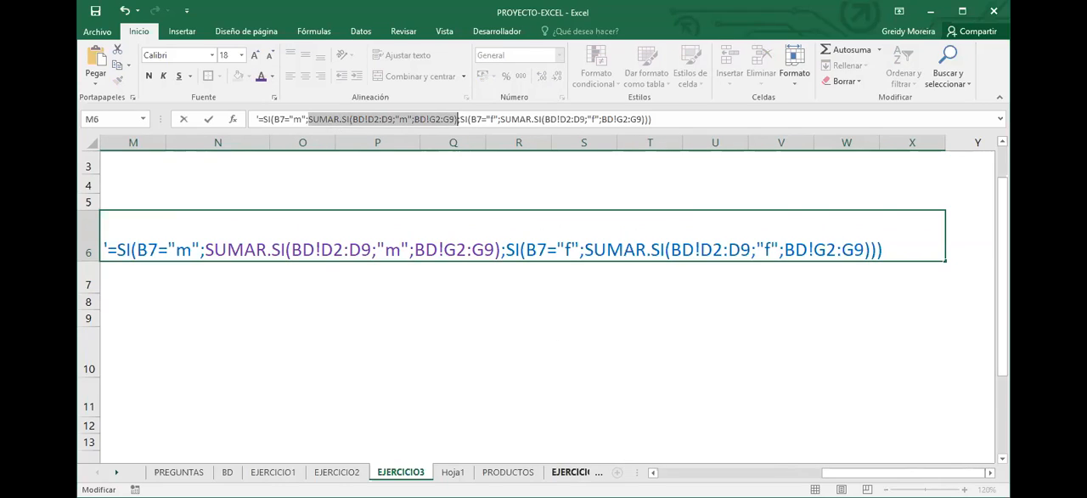
click(653, 473)
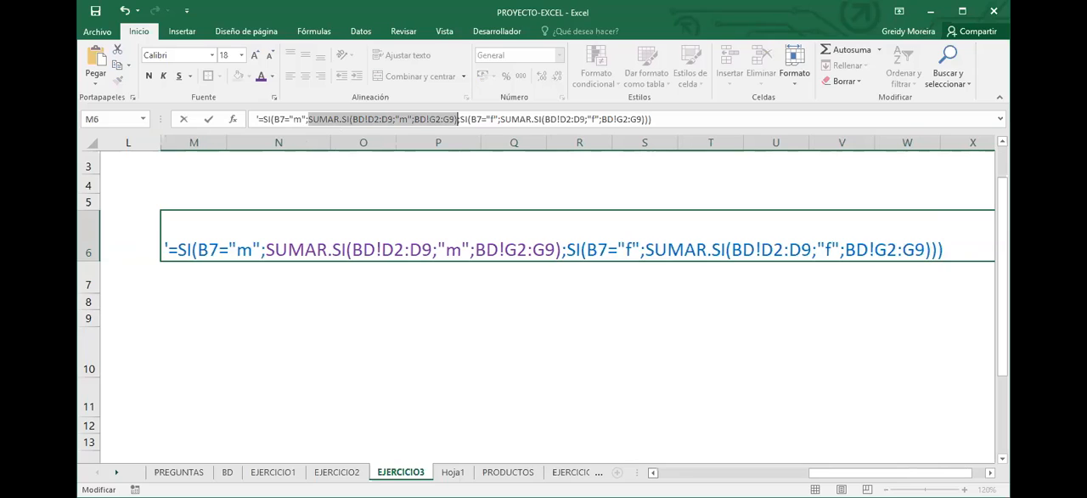
scroll(536, 306, left, 5)
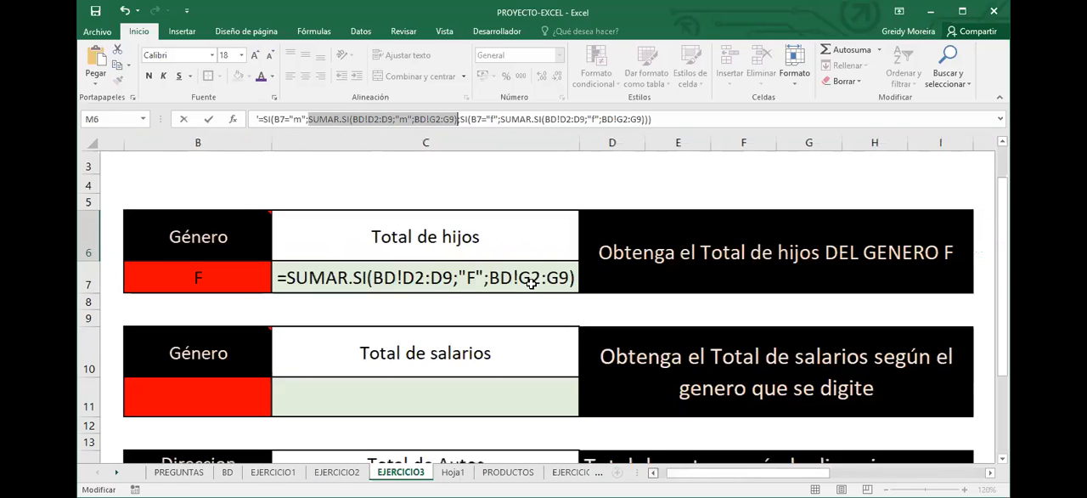
scroll(528, 305, left, 1)
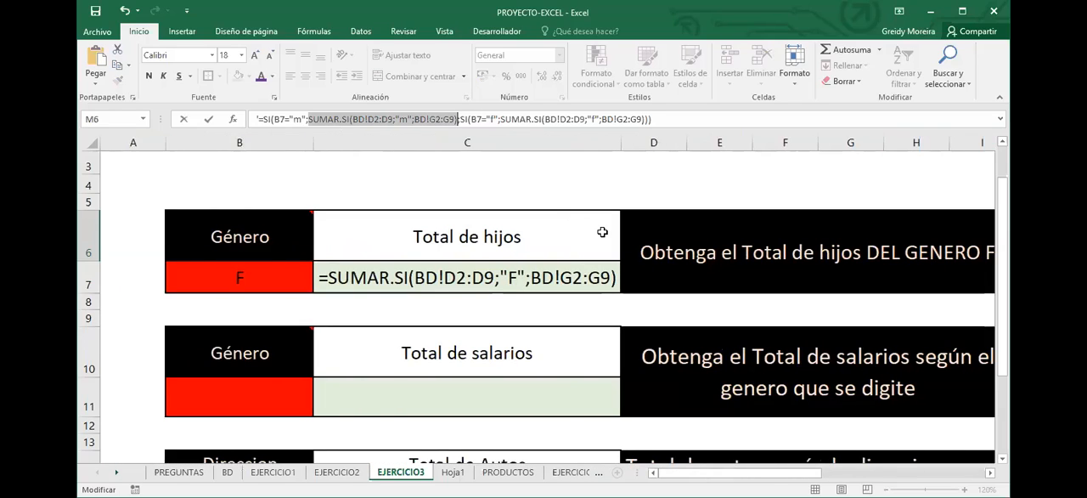
key(Return)
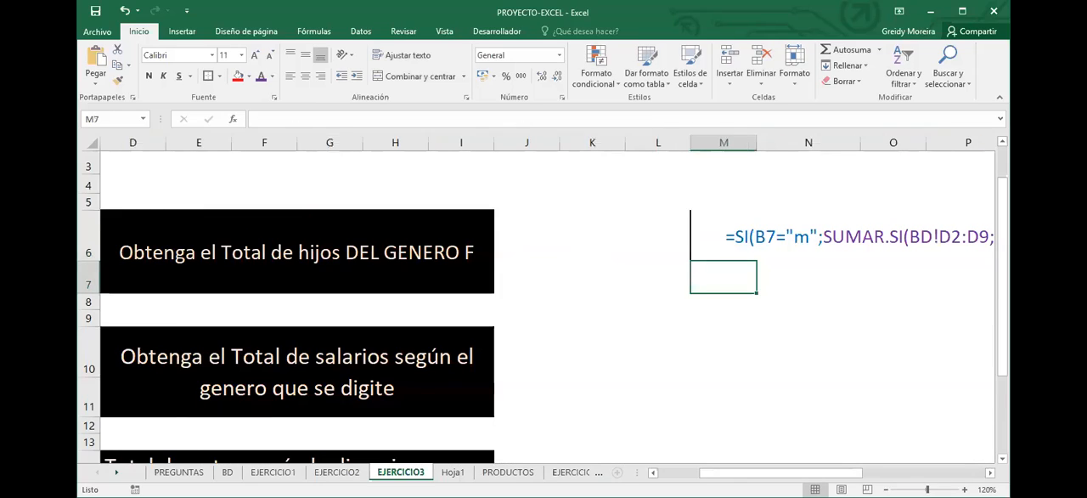
Replace the content of C7 with a new SI formula whose logical test is B7="F"
scroll(379, 276, left, 2)
click(379, 276)
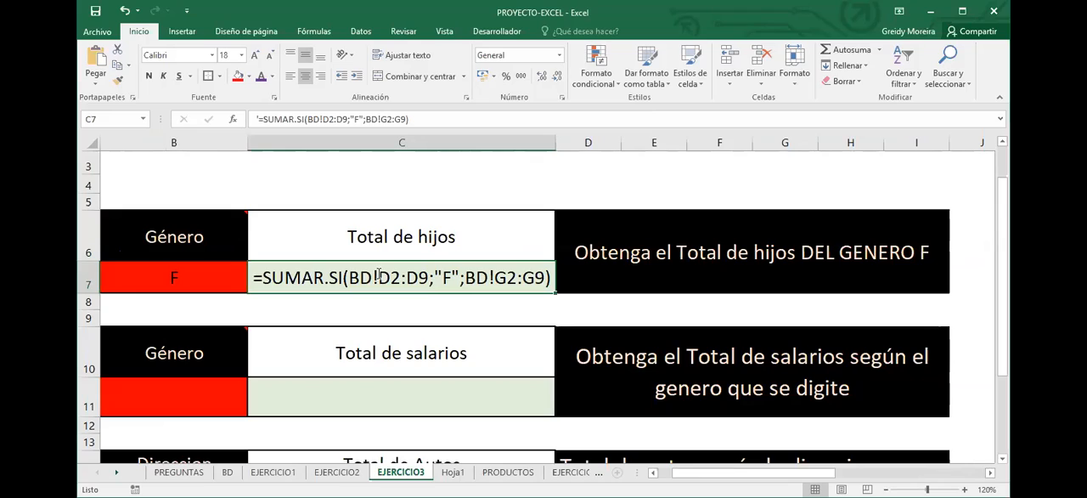
text(=SI()
click(141, 282)
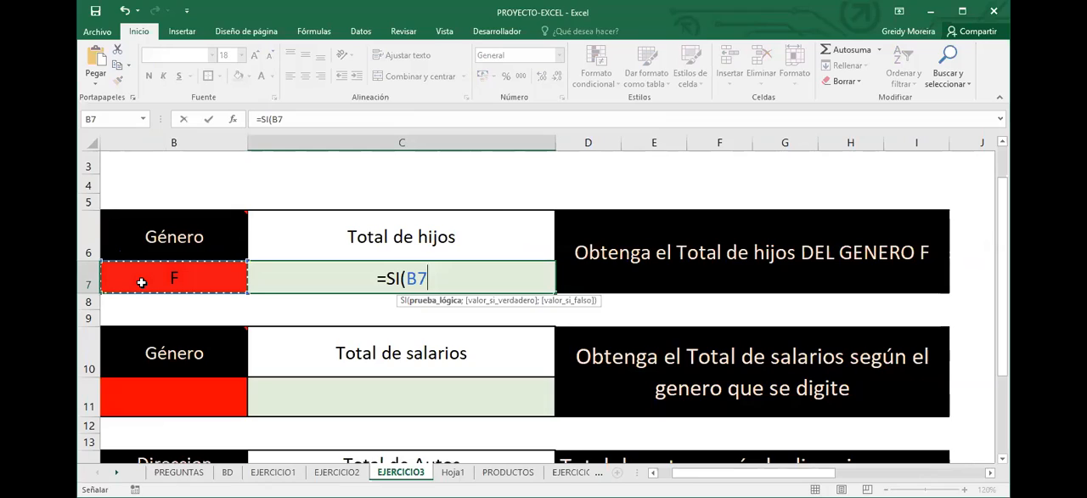
text(="F";)
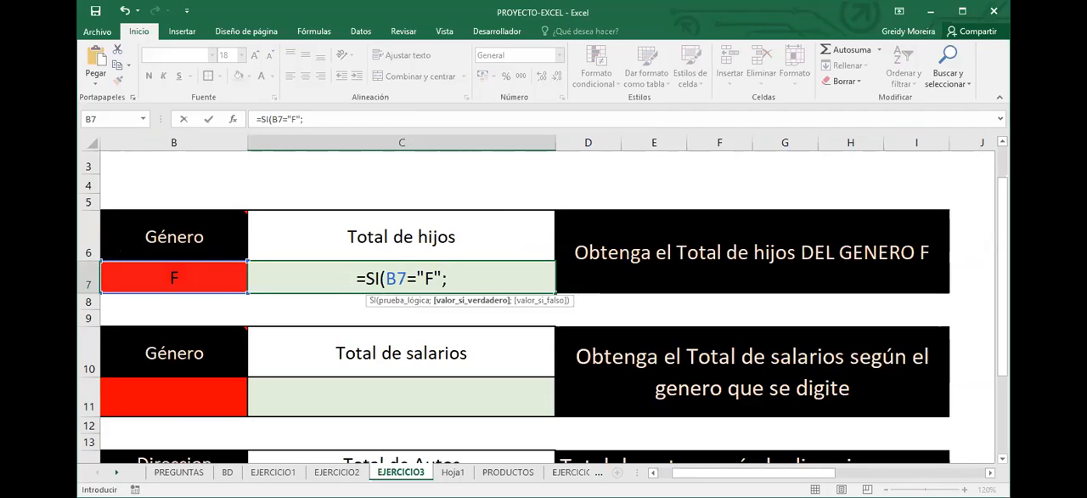
text(SUMAR.SI()
Enter SUMAR.SI(BD!D2:D9;"F";BD!G2:G9) as the value-if-true of the SI formula, using the GENERO and HIJOS? columns of BD
click(226, 473)
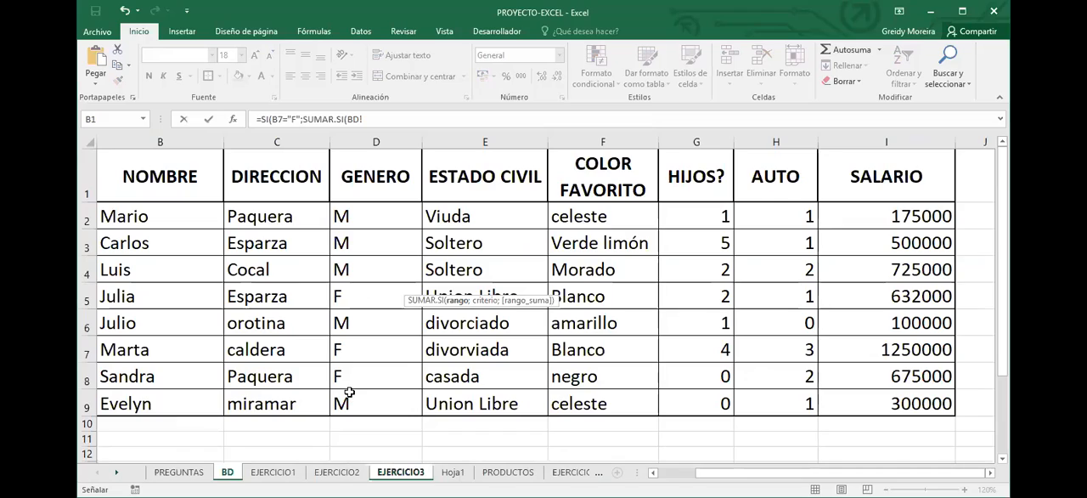
drag(366, 216, 349, 391)
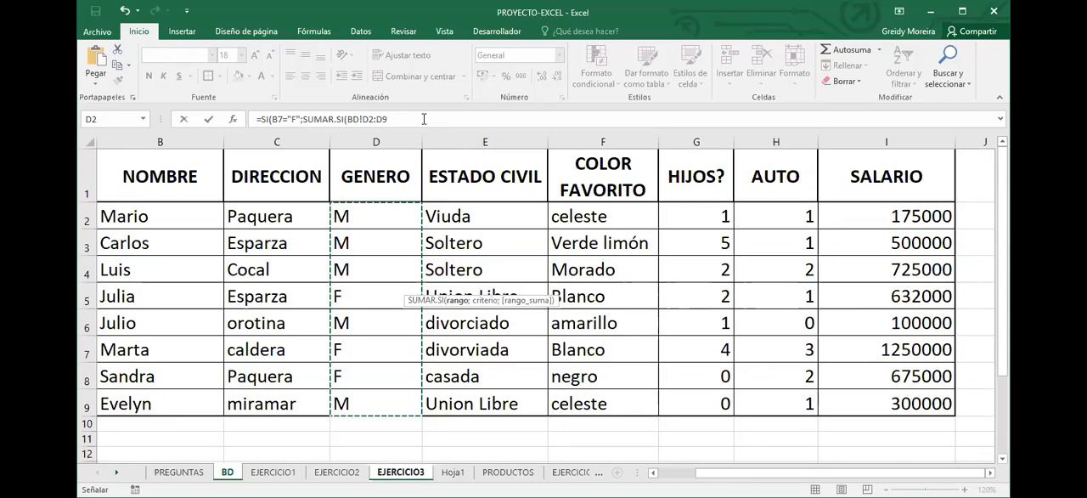
text(;")
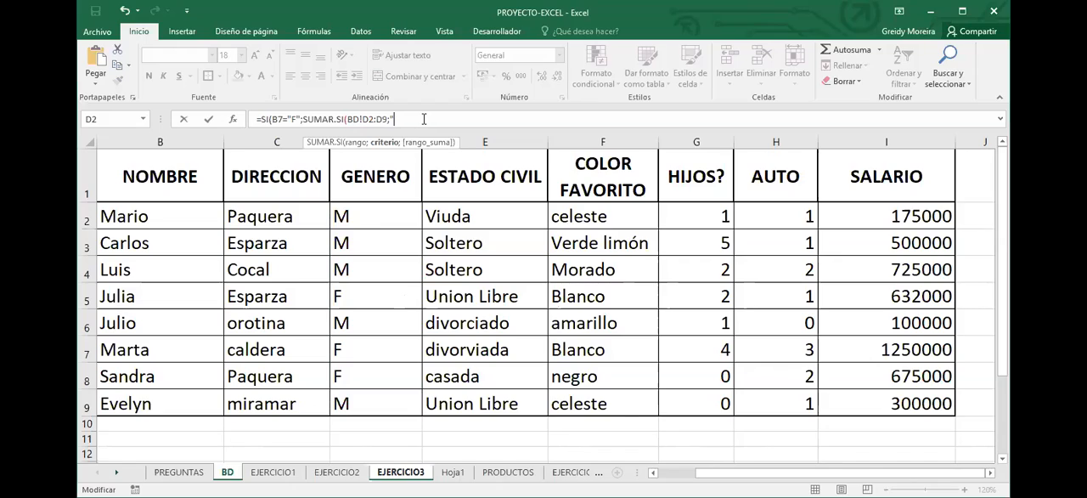
text(F";)
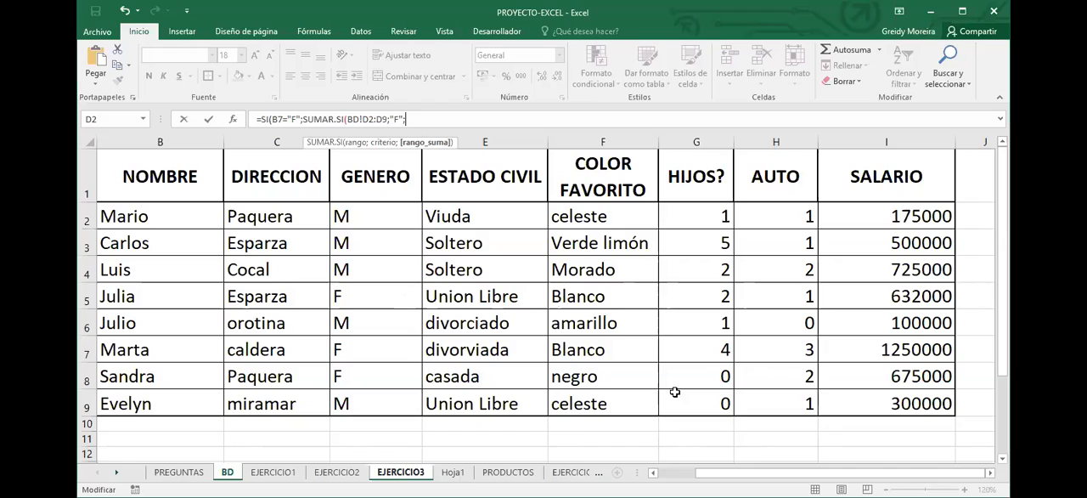
drag(675, 392, 696, 216)
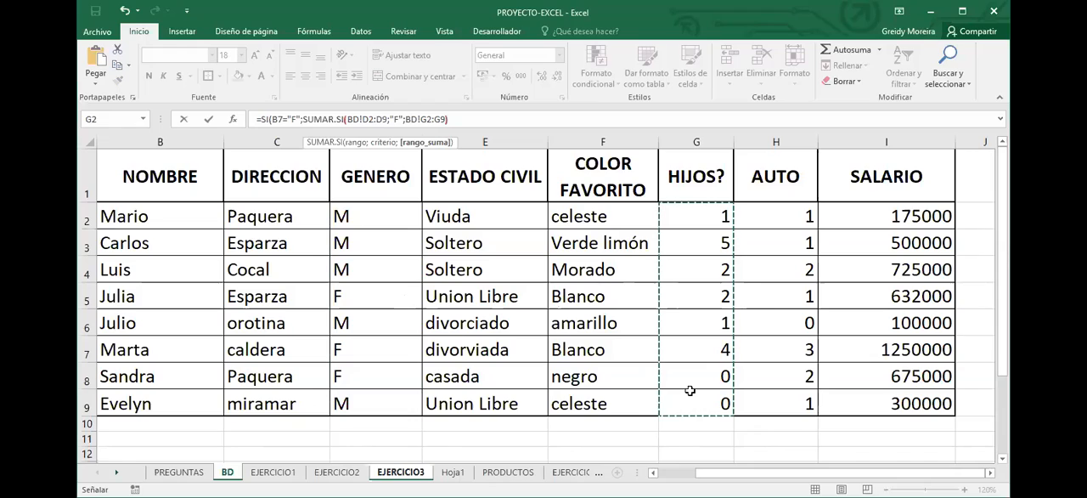
Nest a second SI with the logical test B7="M" as the value-if-false
text(;SI()
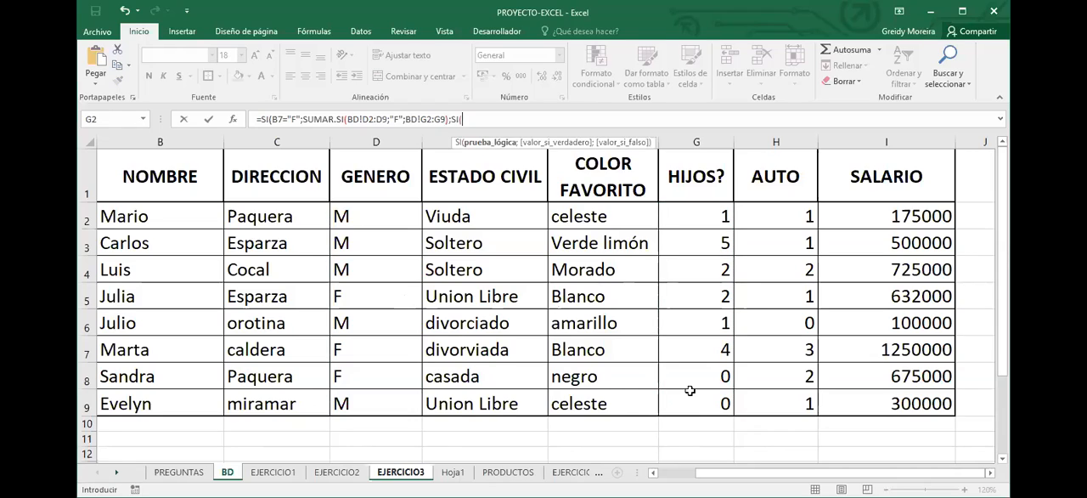
text(B7="M")
Complete the nested SI with SUMAR.SI(BD!D2:D9;"M";BD!G2:G9) and enter the formula in C7
text(;SUMAR.SI(BD!D2:D9)
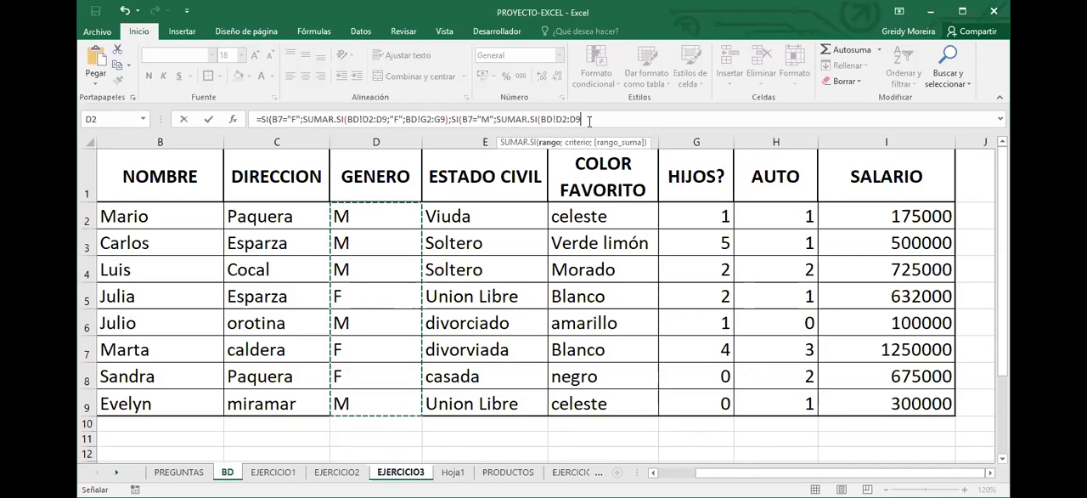
text(;")
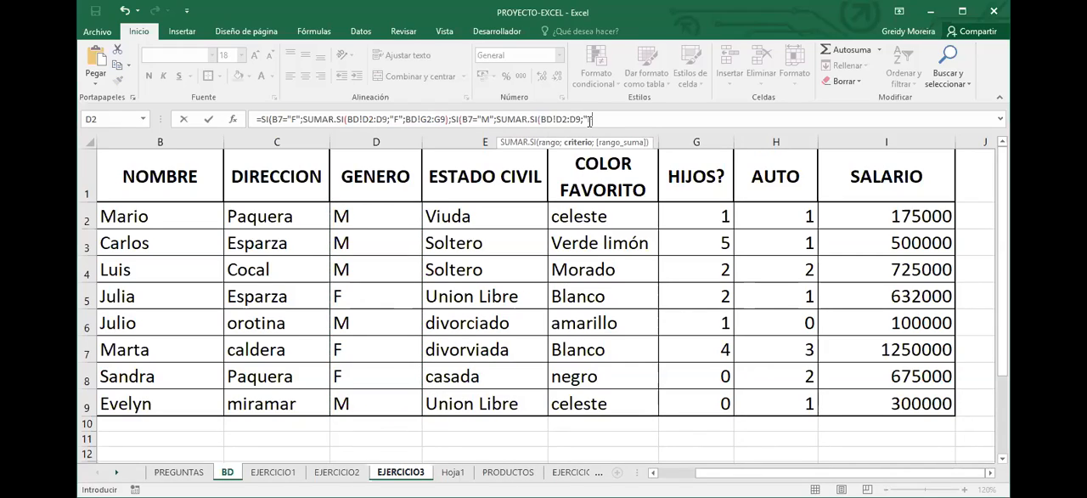
text(F";)
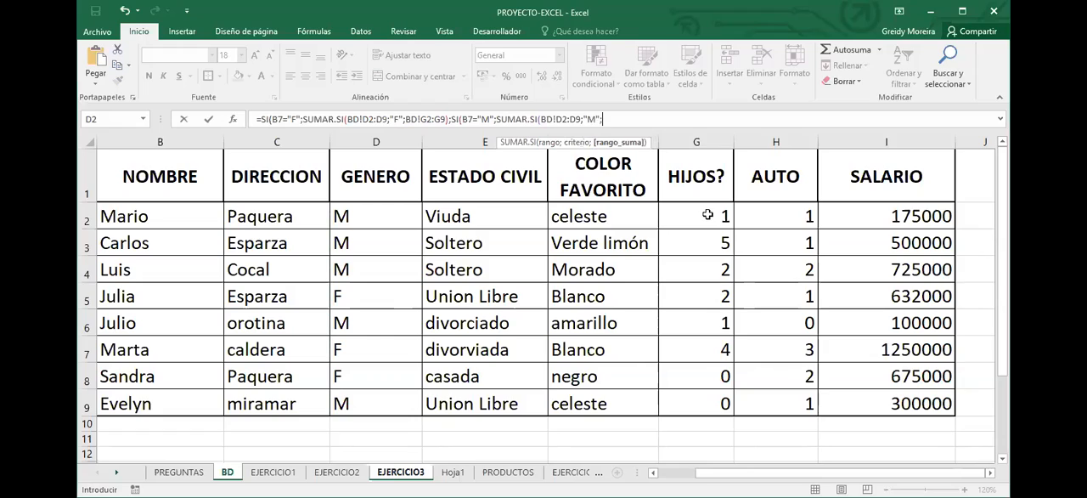
click(706, 227)
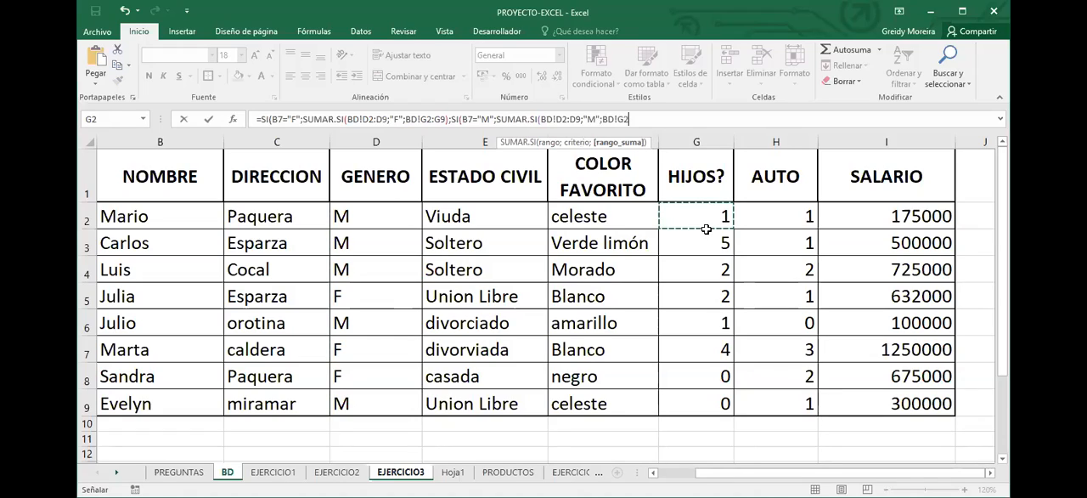
shift+click(685, 397)
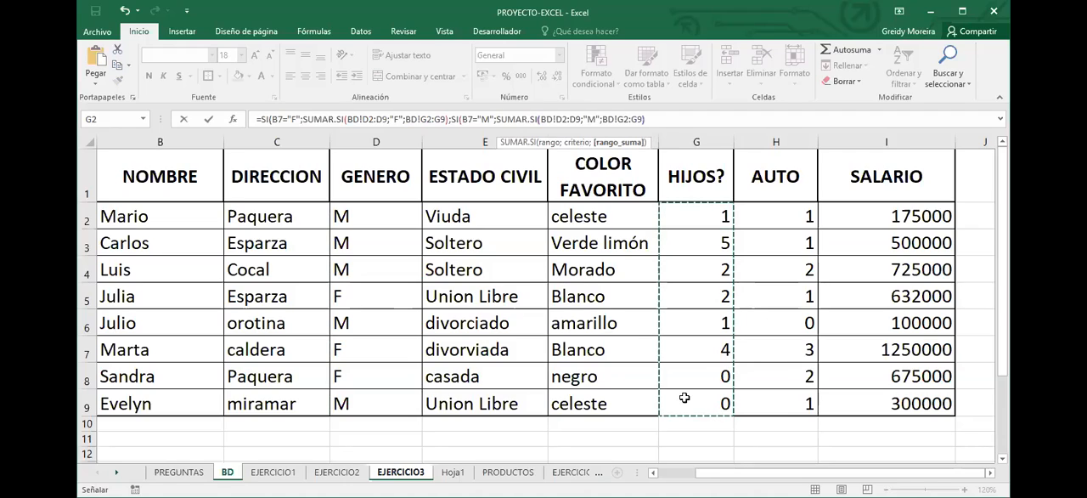
key(Return)
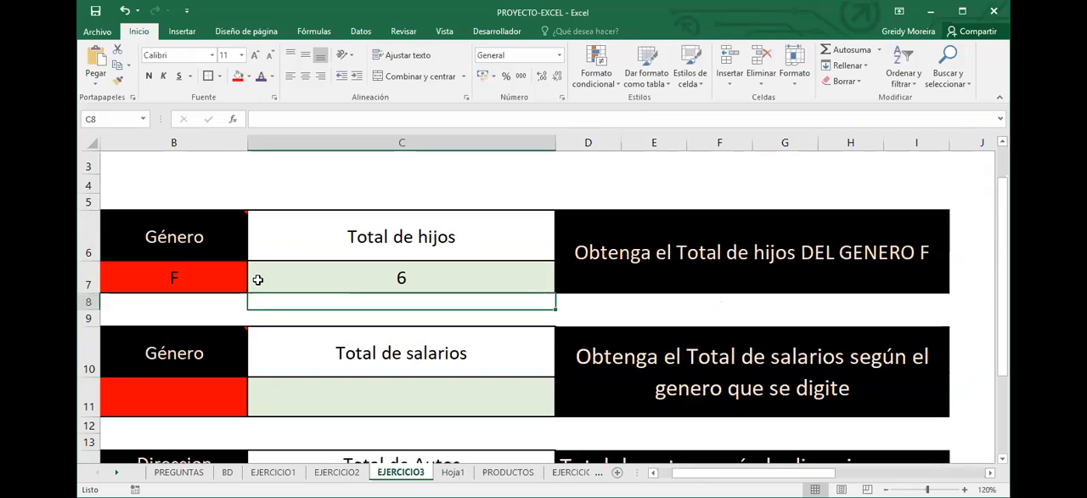
click(224, 280)
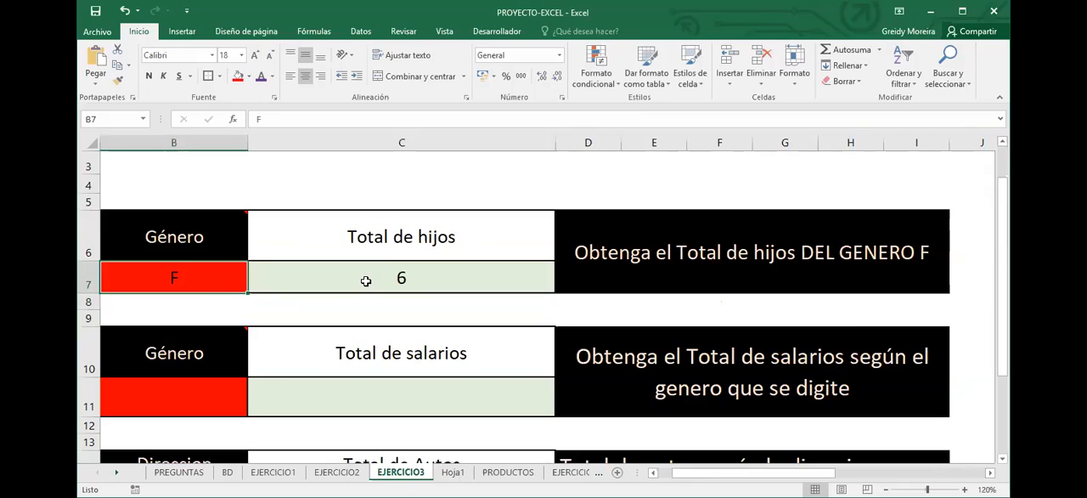
Set the gender in B7 to M and check the nested SI formula in C7
text(M)
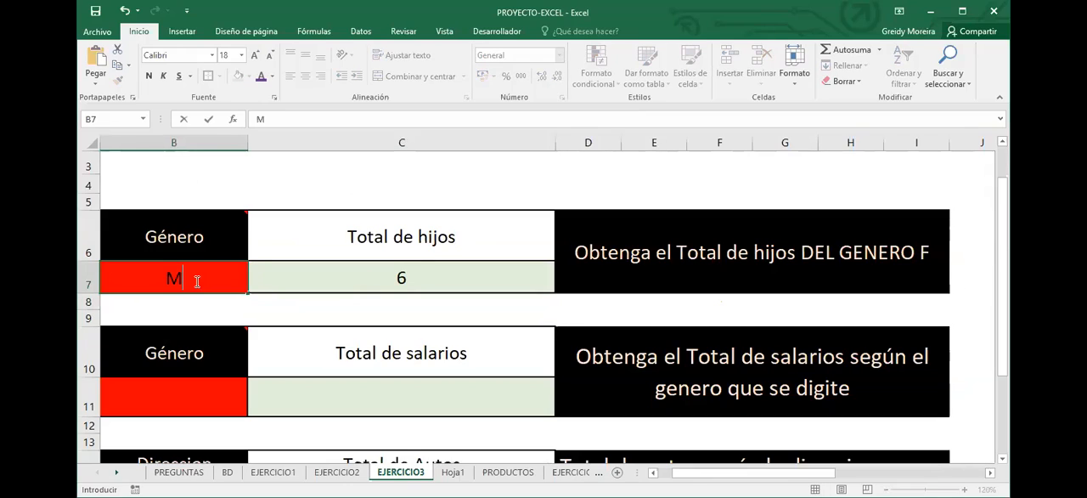
key(Return)
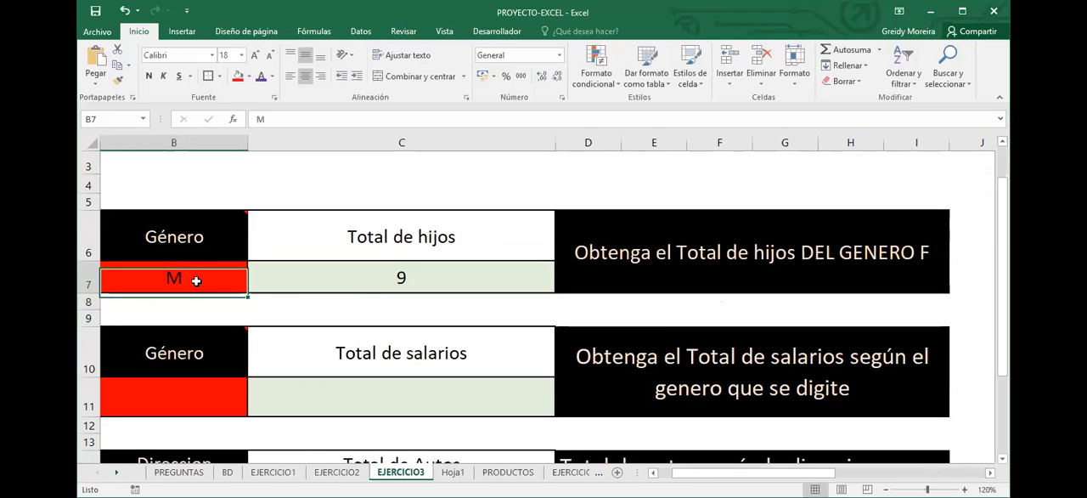
click(357, 278)
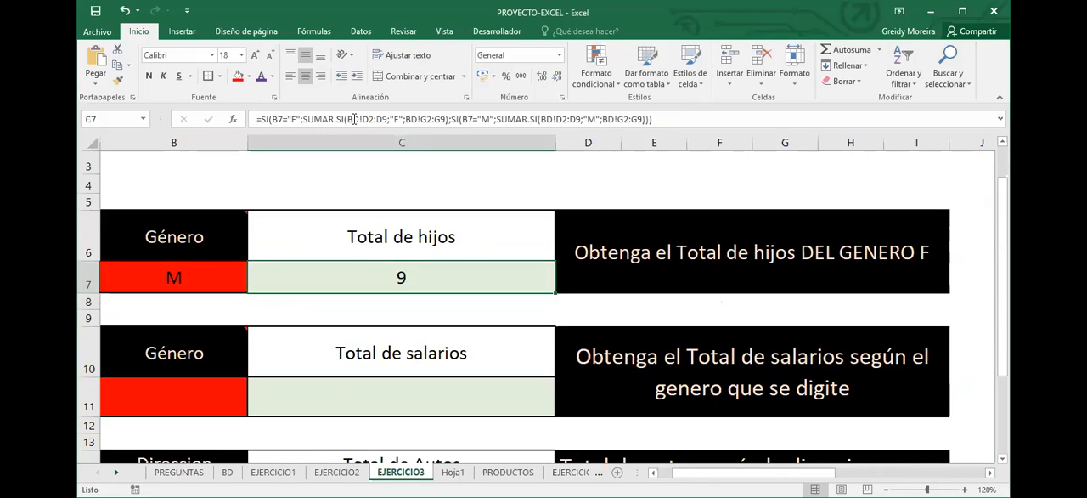
double_click(355, 119)
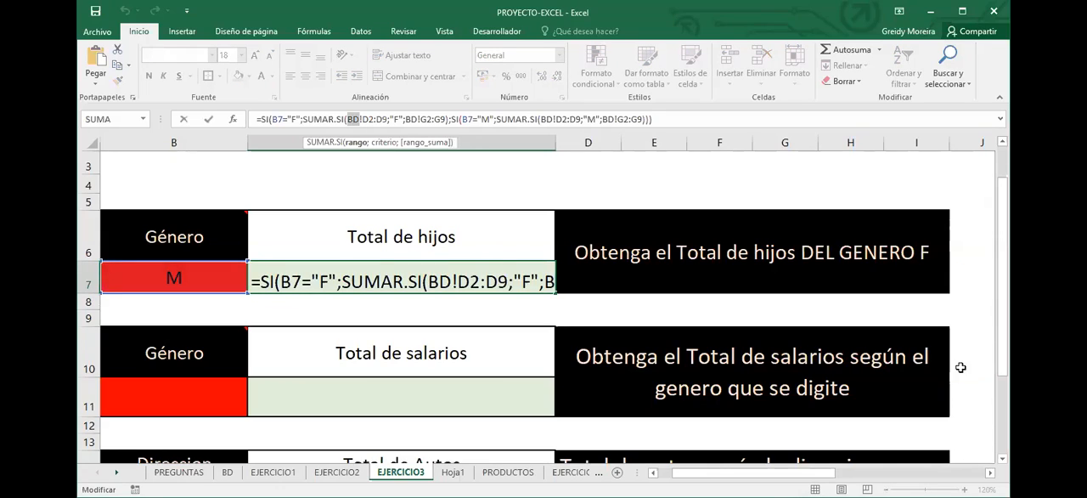
key(Return)
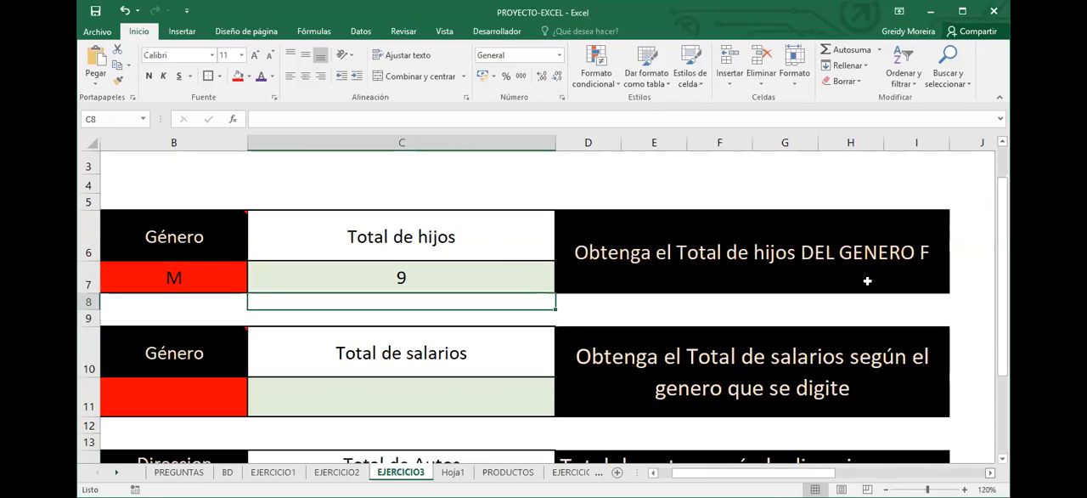
Draw an unfilled green-outlined ellipse about 9.66 cm wide and 2.51 cm high around the first SUMAR.SI of the formula written out in M6
click(989, 473)
click(809, 237)
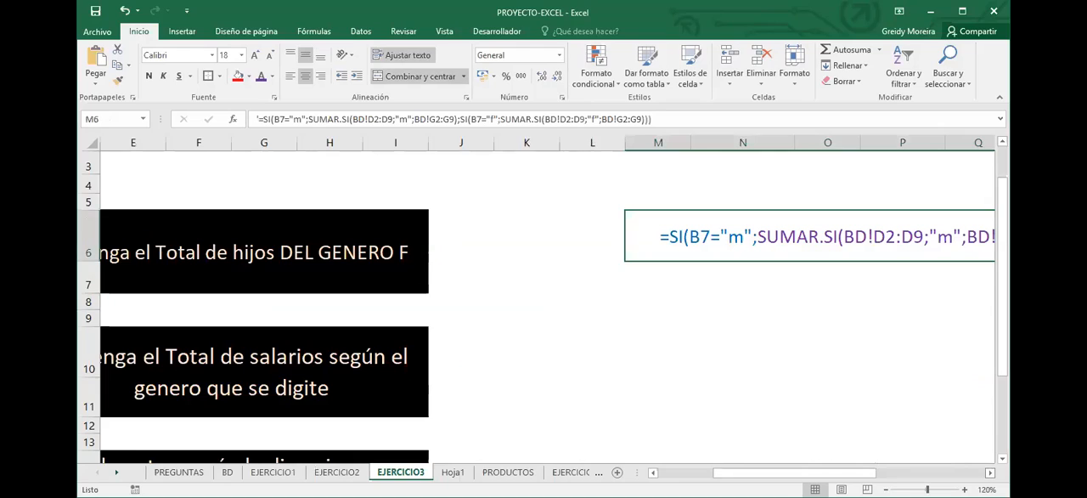
scroll(544, 306, right, 3)
scroll(543, 297, right, 5)
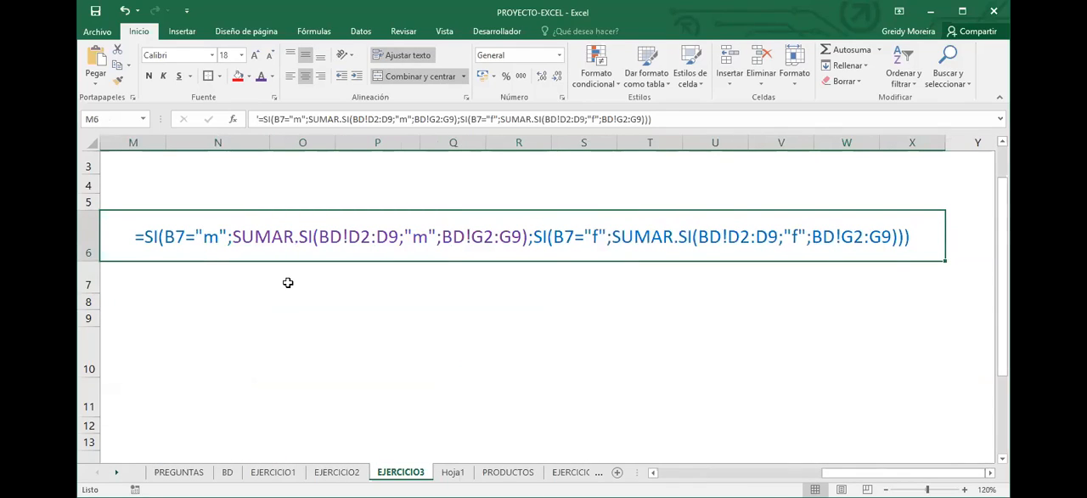
click(182, 32)
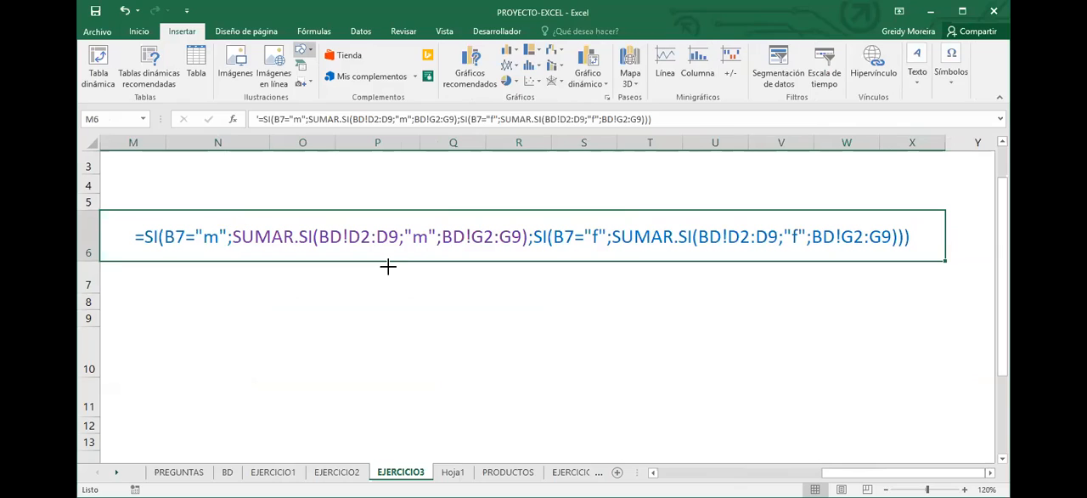
drag(227, 195, 527, 273)
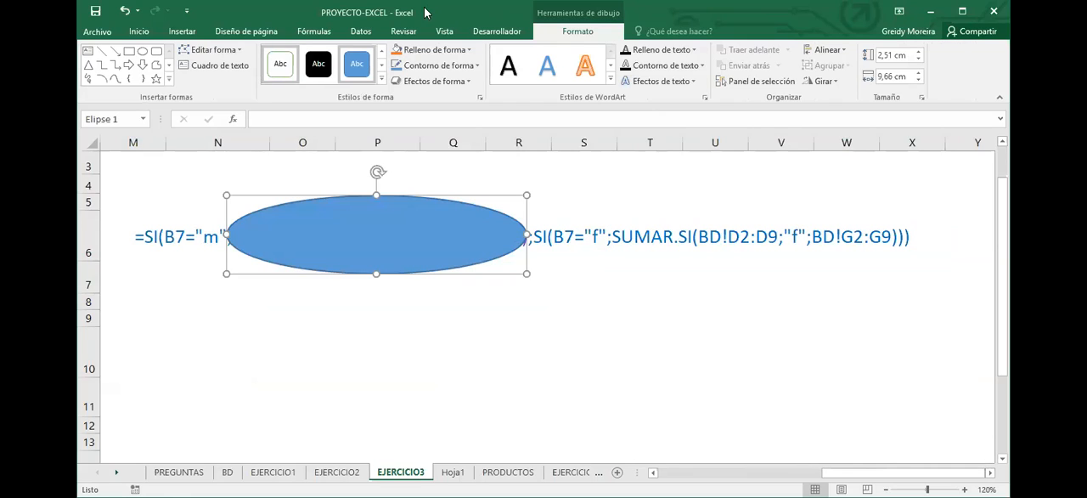
click(471, 56)
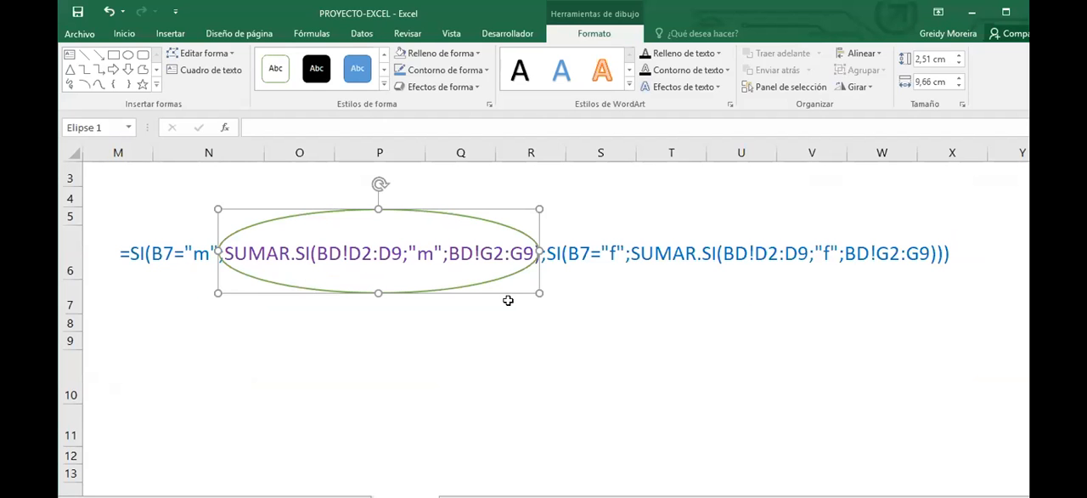
Paste a copy of the ellipse and place it around the second SUMAR.SI of the M6 formula
click(575, 355)
key(ctrl+v)
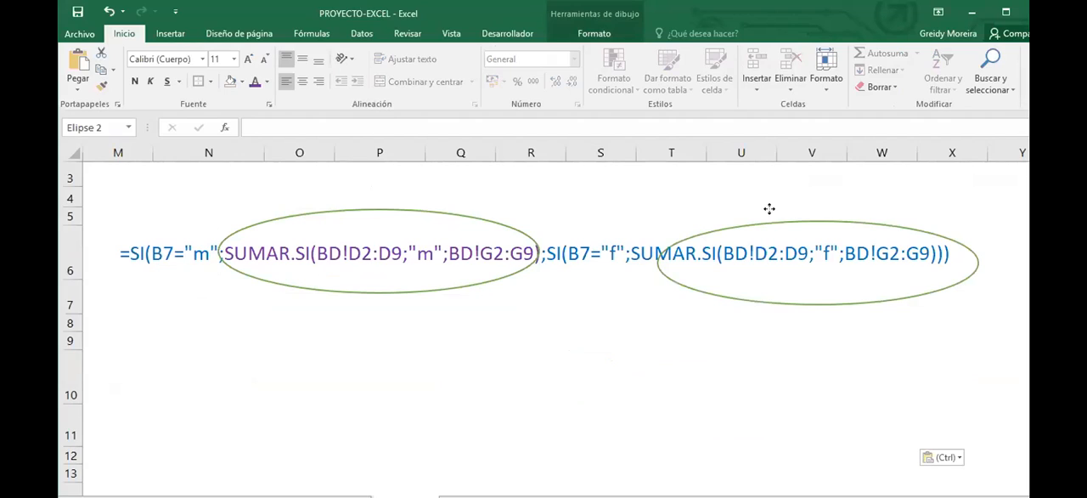
drag(799, 222, 769, 212)
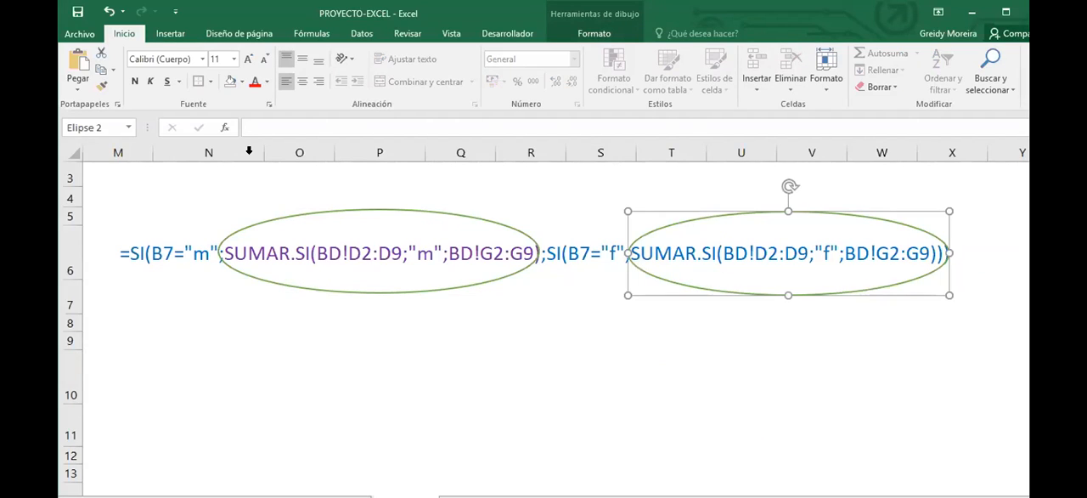
key(Escape)
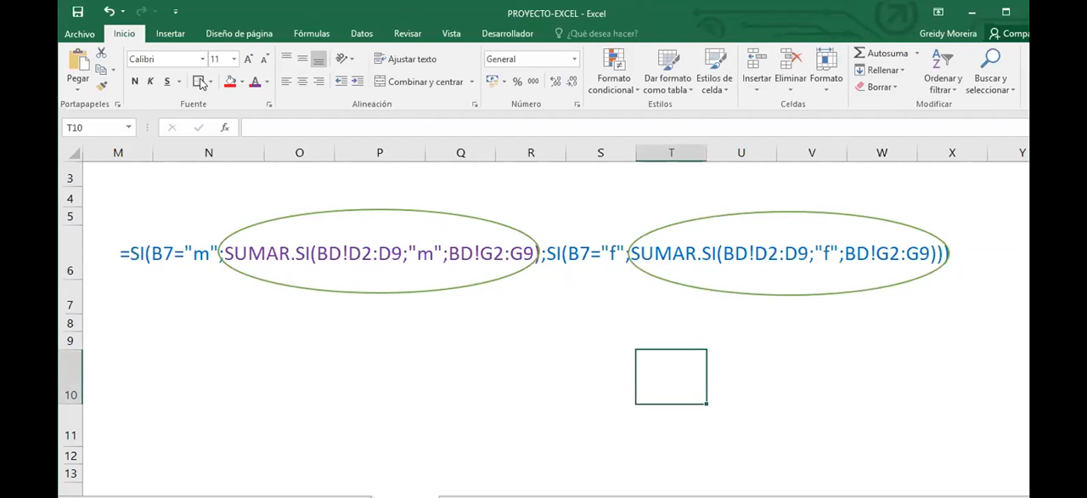
Draw a green-outlined rectangle without fill, about 3.73 cm wide and 2.01 cm high, around =SI(B7="m" in the M6 formula
click(190, 34)
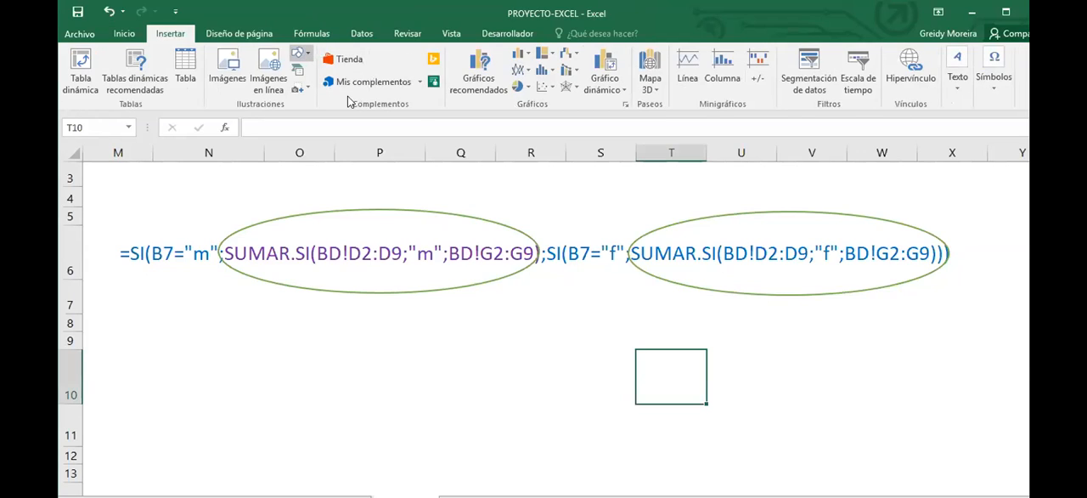
click(299, 54)
drag(98, 212, 222, 279)
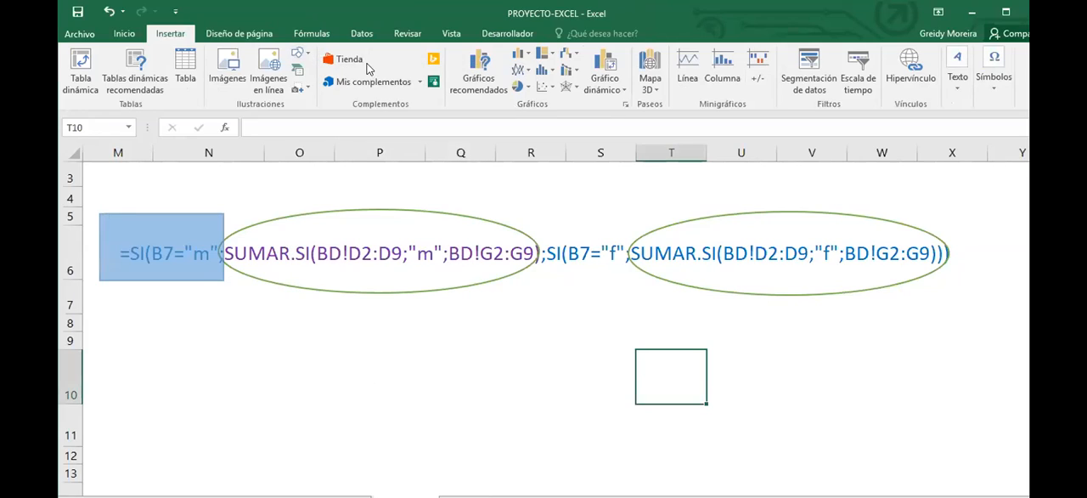
click(282, 75)
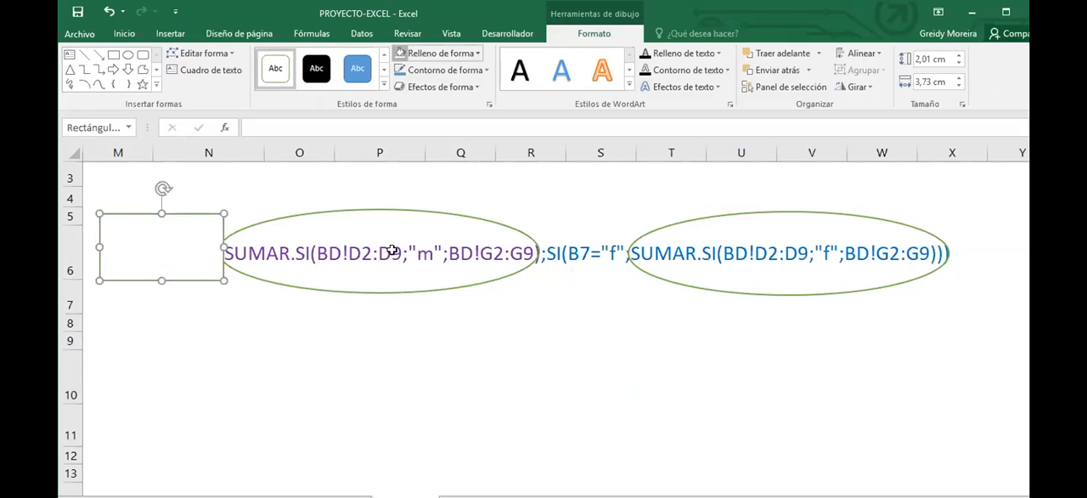
drag(194, 217, 195, 224)
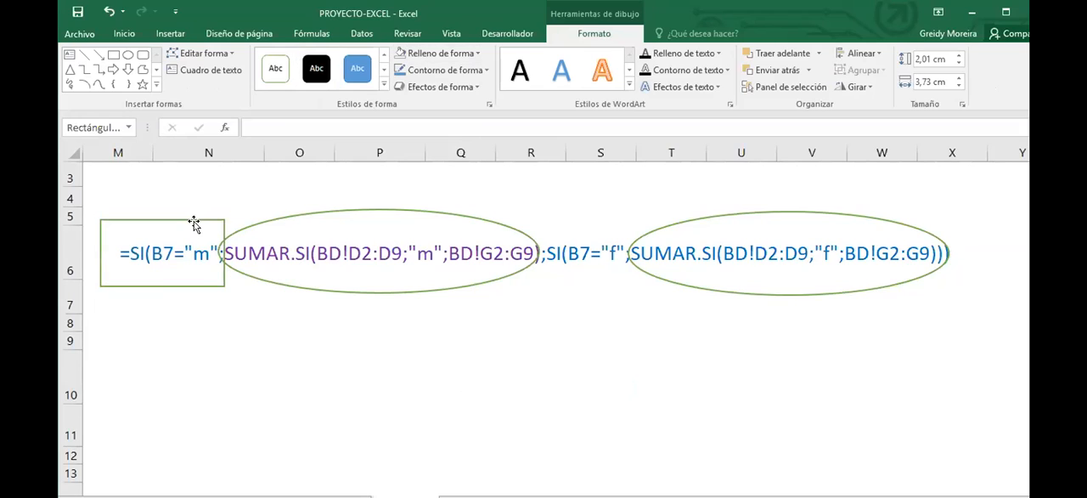
Paste a copy of the rectangle and place it around SI(B7="f" in the M6 formula
click(505, 354)
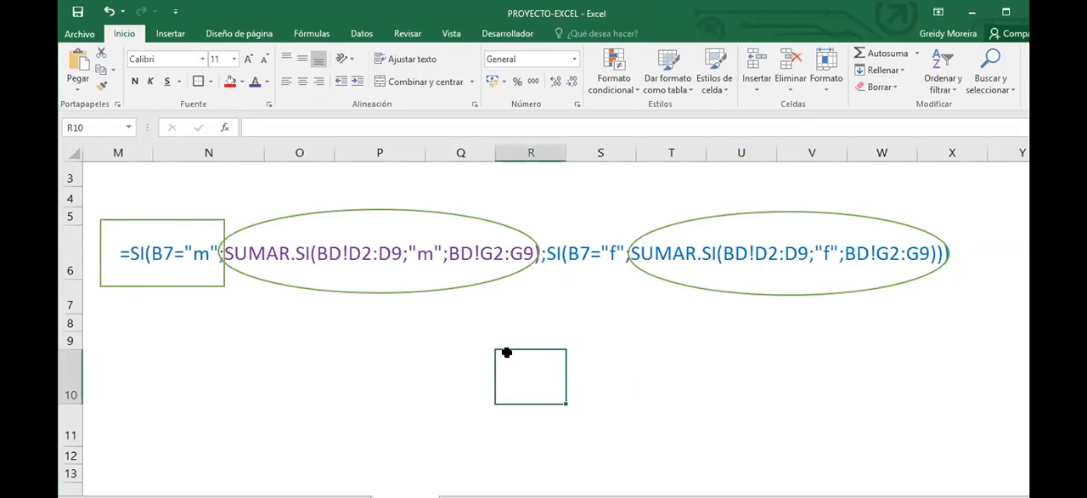
key(ctrl+v)
mouse_move(529, 348)
mouse_down()
mouse_move(566, 244)
mouse_move(554, 223)
mouse_up()
click(617, 369)
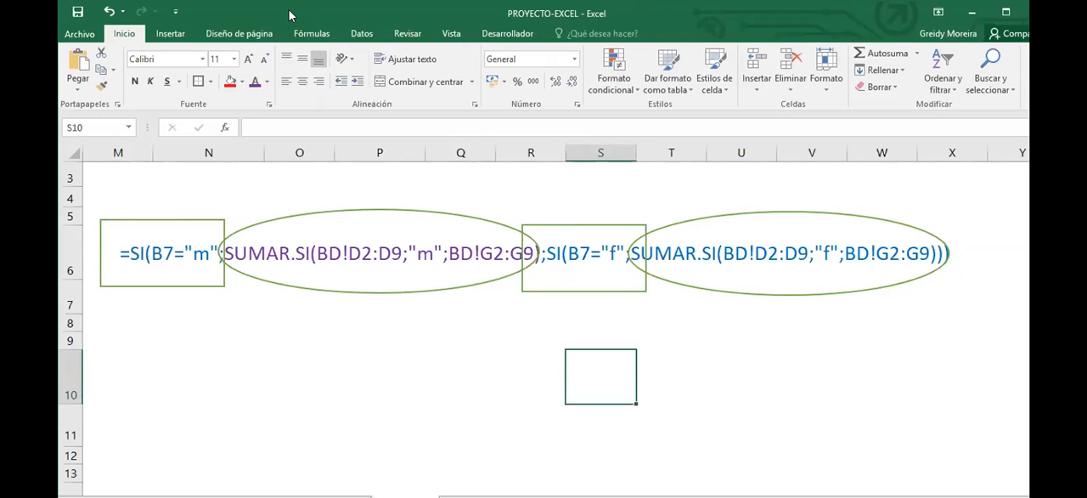
click(491, 434)
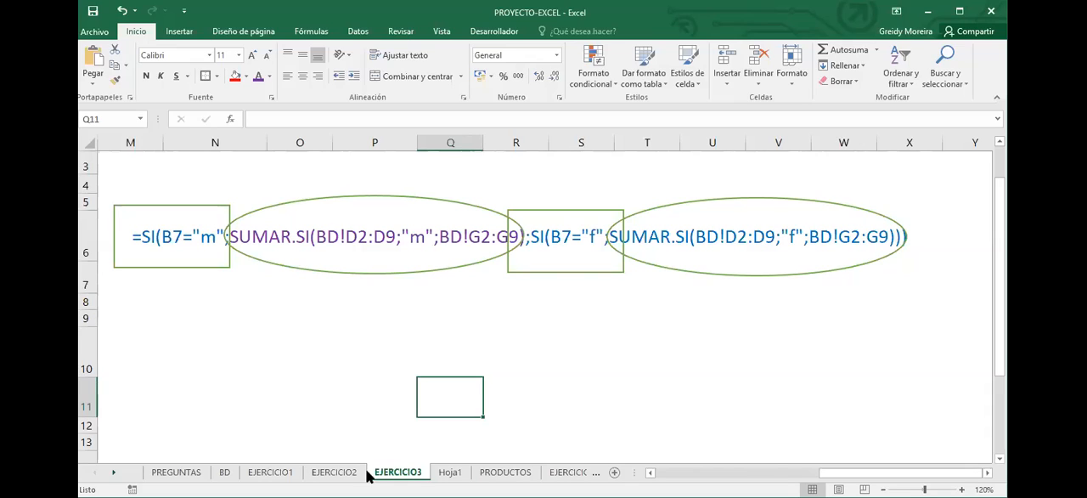
Enter M in B11 as the gender for the Total de salarios exercise
click(651, 472)
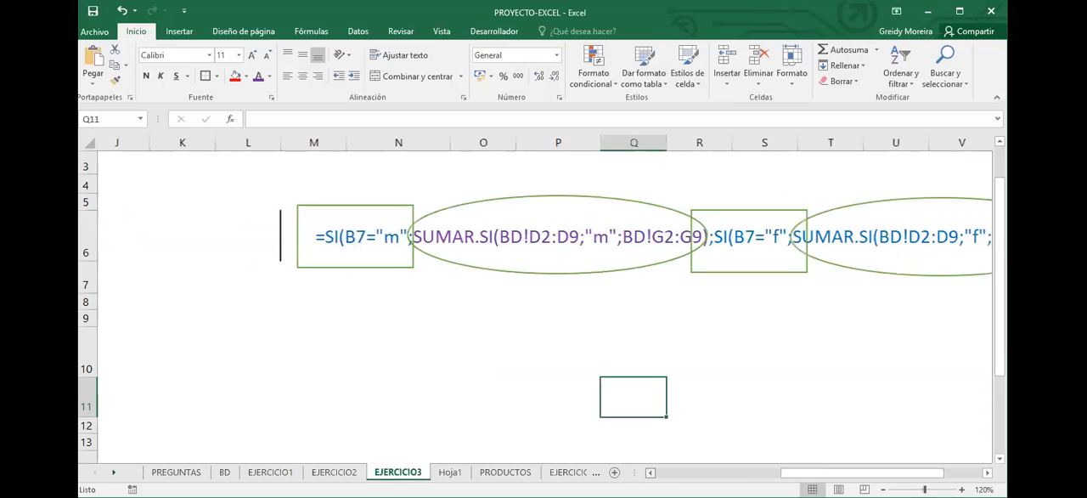
click(651, 472)
click(651, 472)
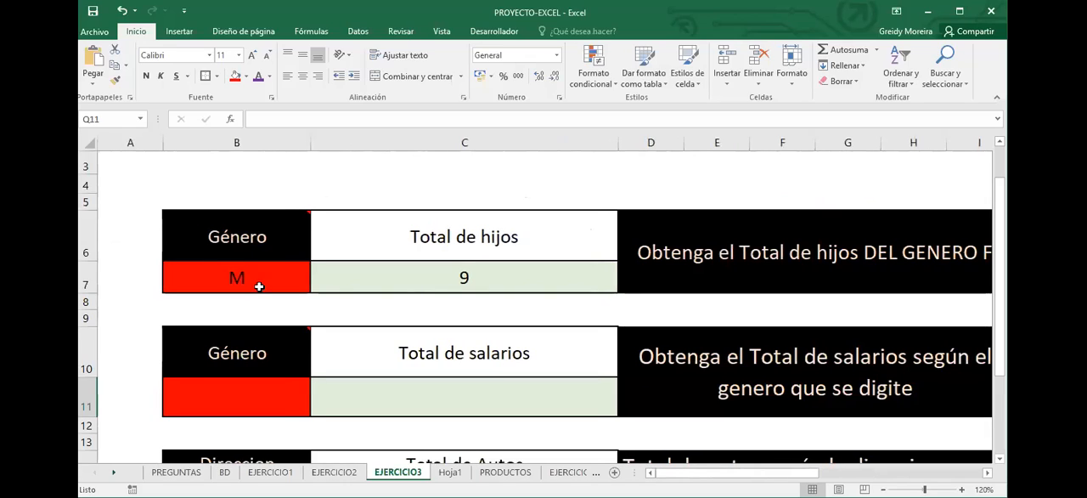
click(206, 269)
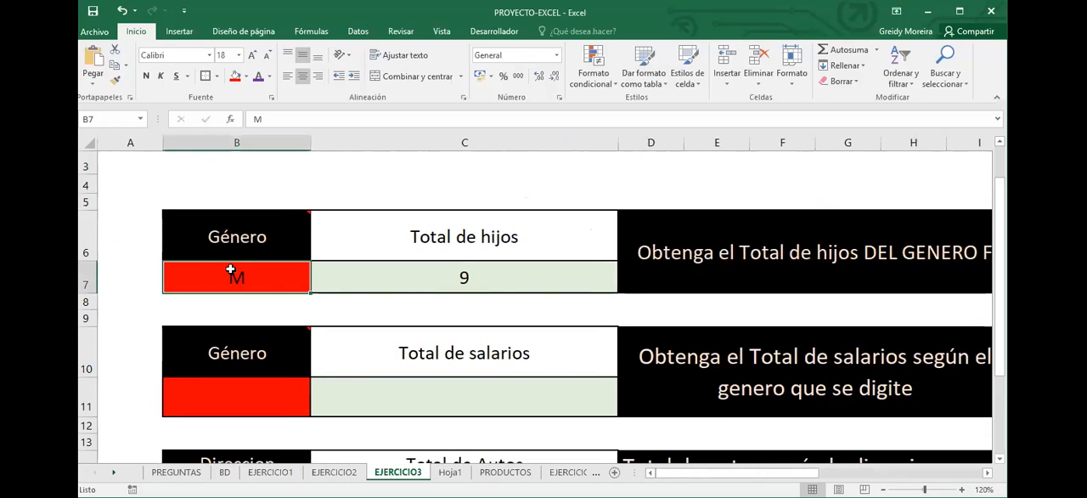
click(259, 398)
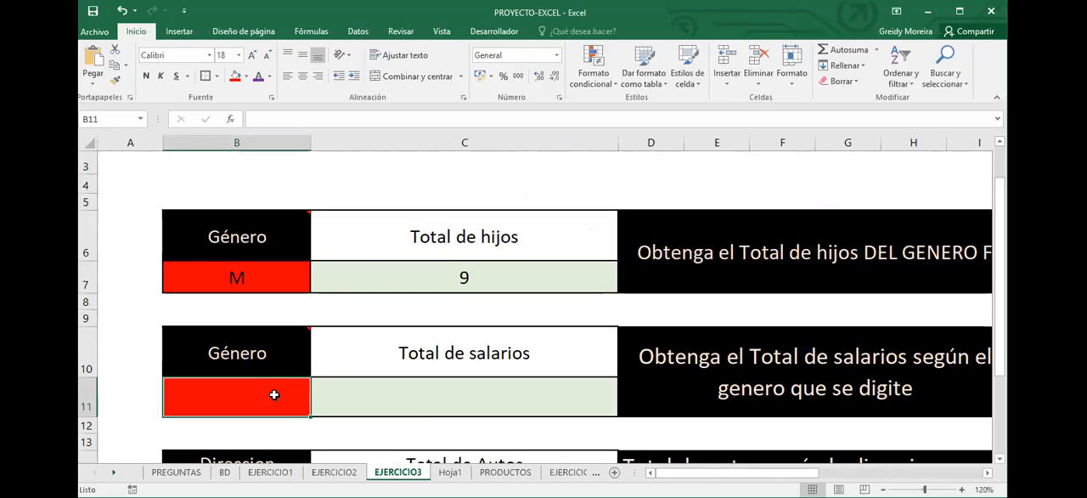
text(M)
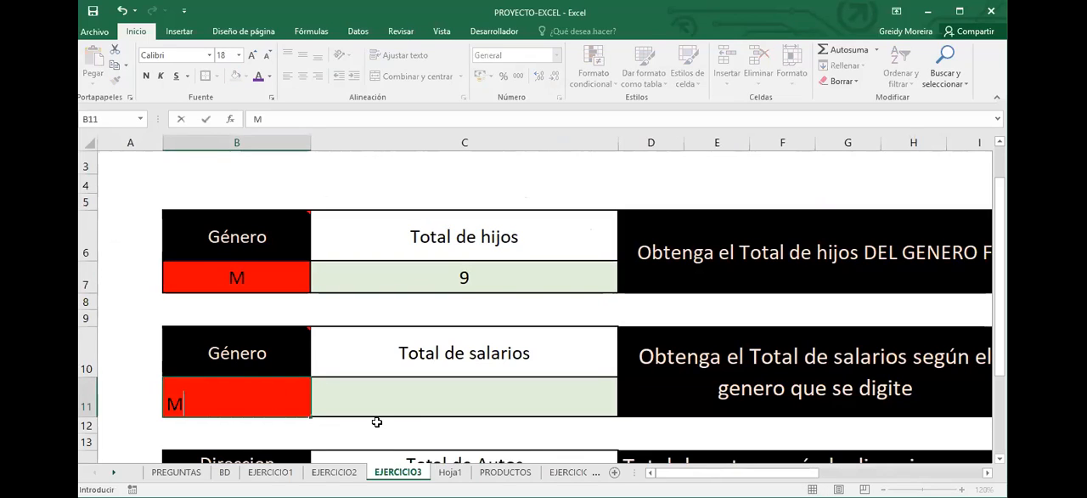
click(418, 393)
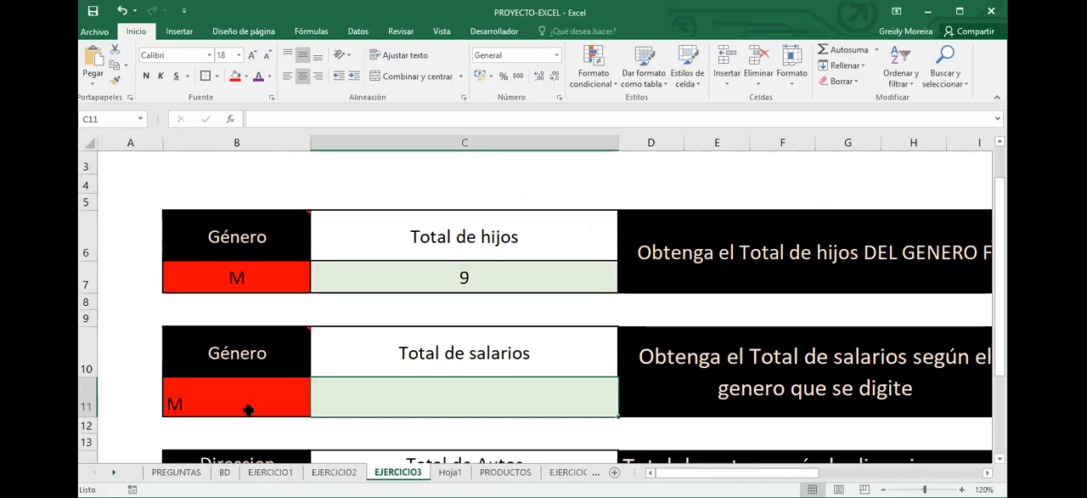
key(Left)
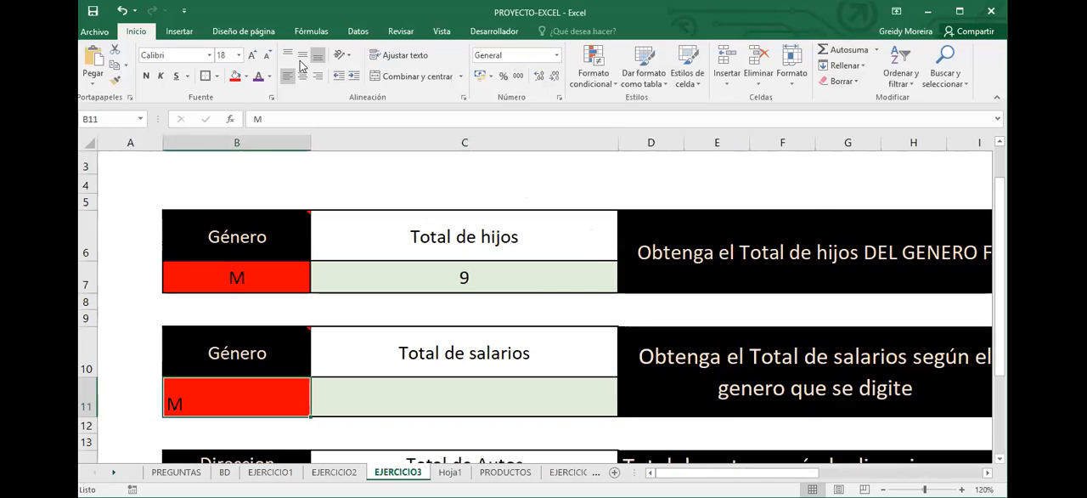